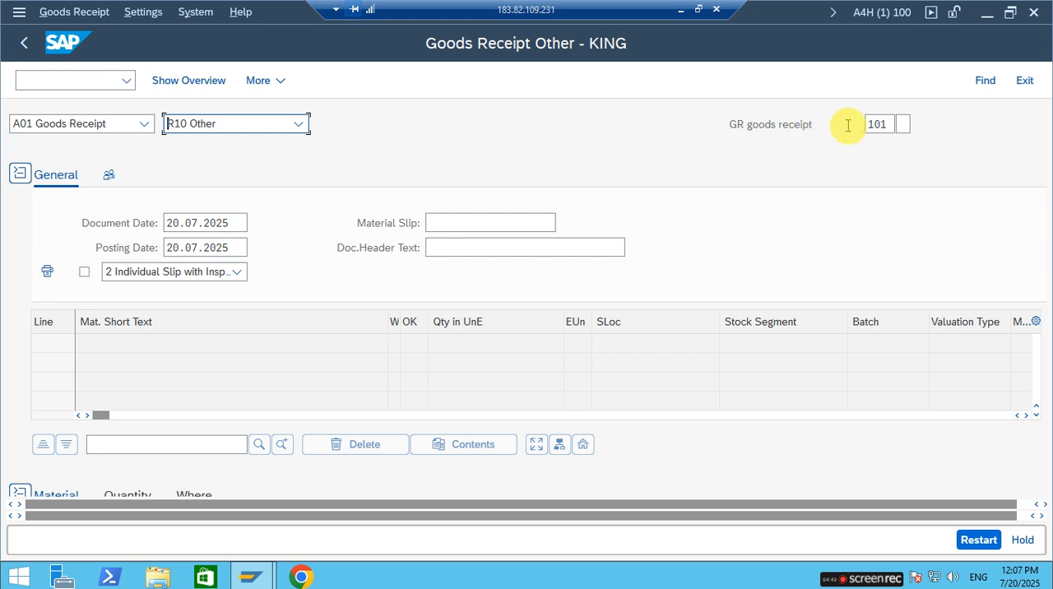
Enter movement type 101 for the goods receipt and select RAW-MAT3 as the item's material.
left_click_drag(891, 125, 794, 120)
type("101")
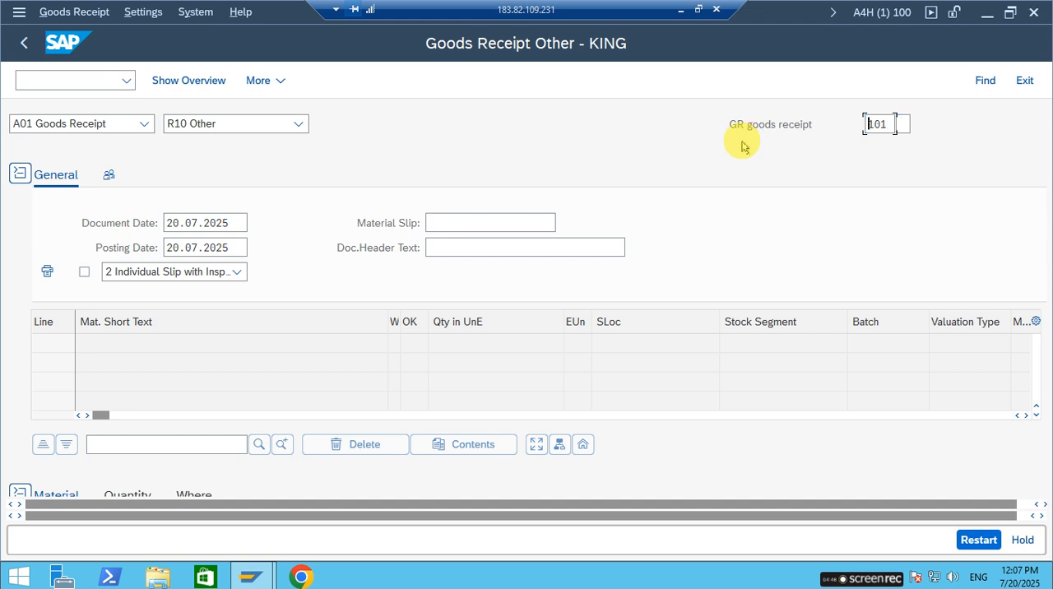
scroll(499, 358, "down", 3)
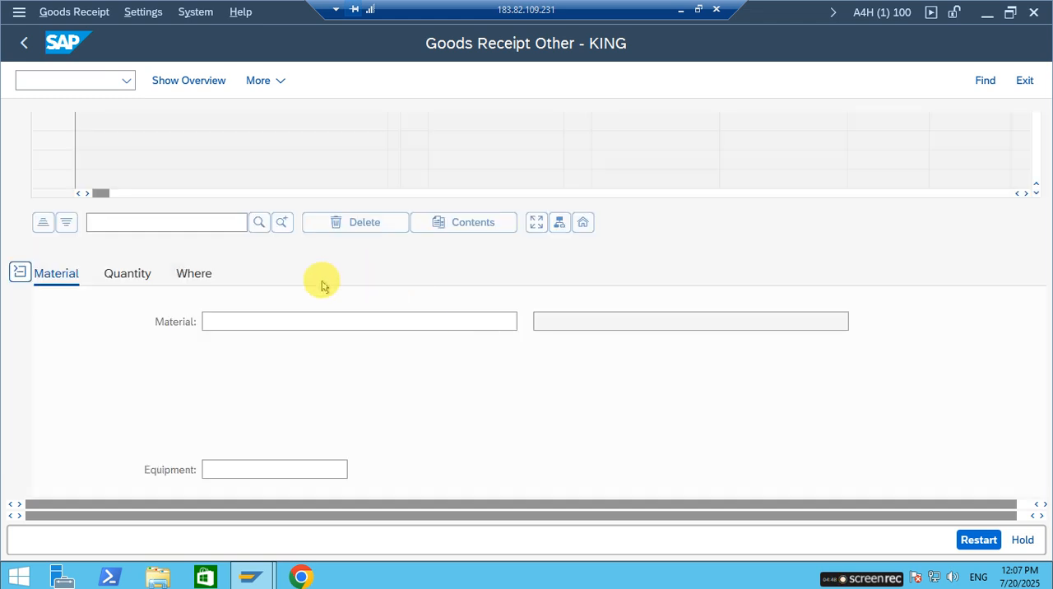
left_click(241, 321)
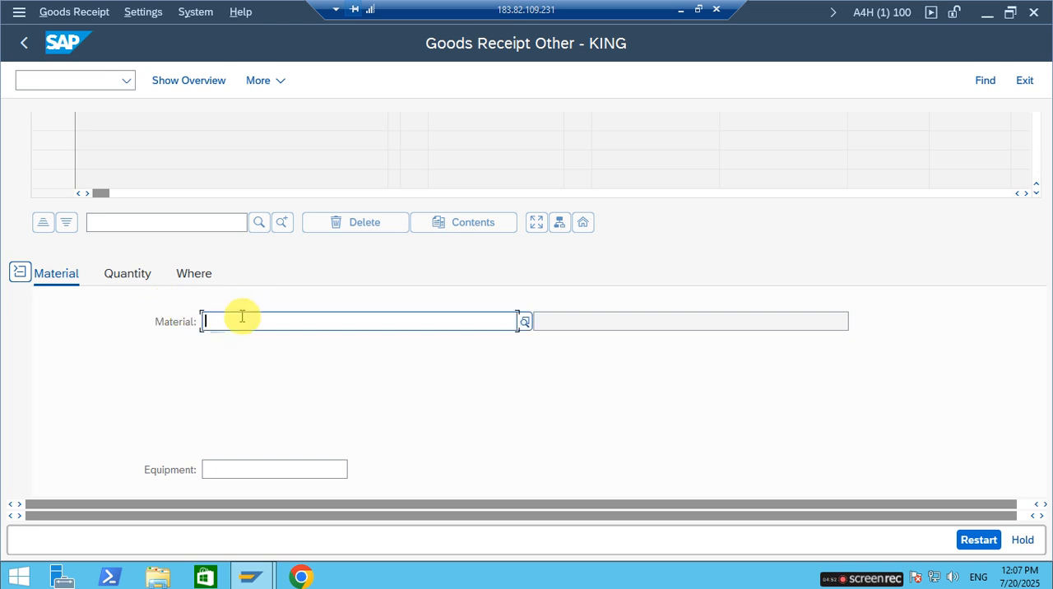
type("RAW")
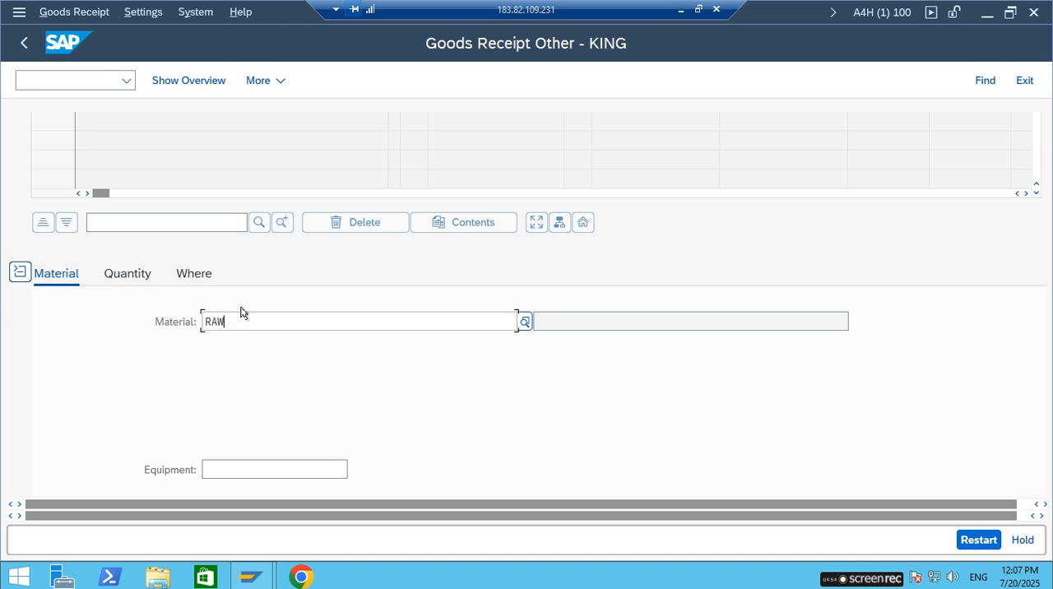
type("-MAT3")
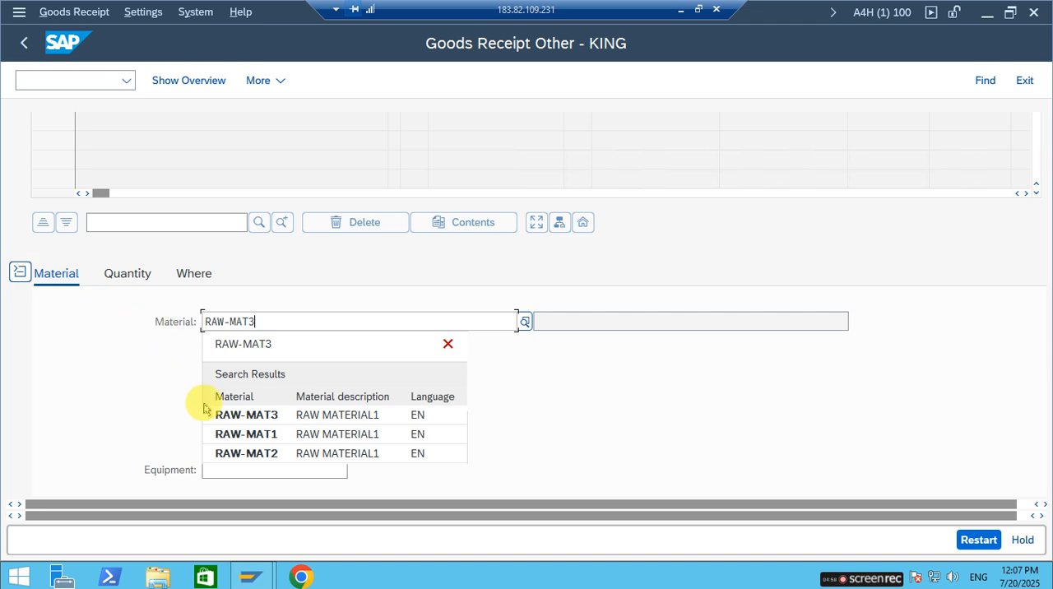
left_click(226, 416)
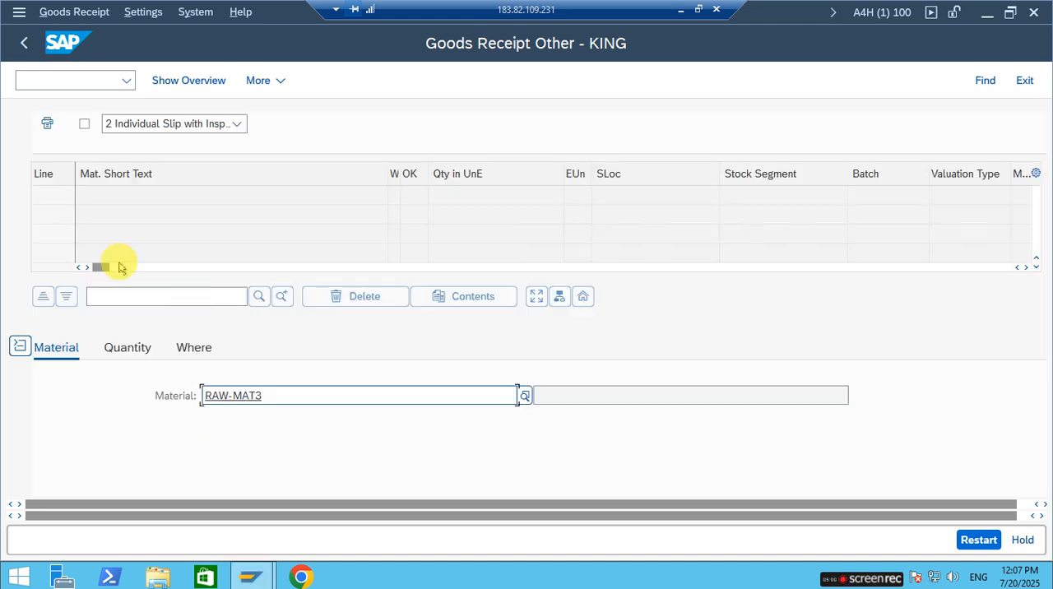
Run transaction MMBE in a new session and display the stock overview for material RAW-MAT3 in plant RP01.
left_click(56, 82)
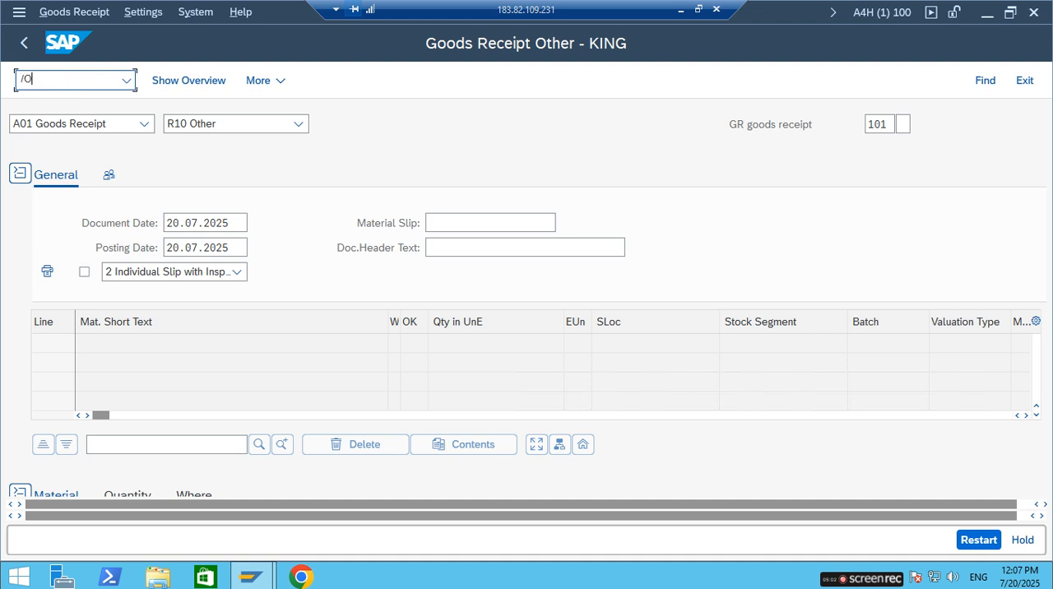
type("/OMMBE")
key("Return")
left_click(353, 147)
double_click(300, 173)
left_click(350, 145)
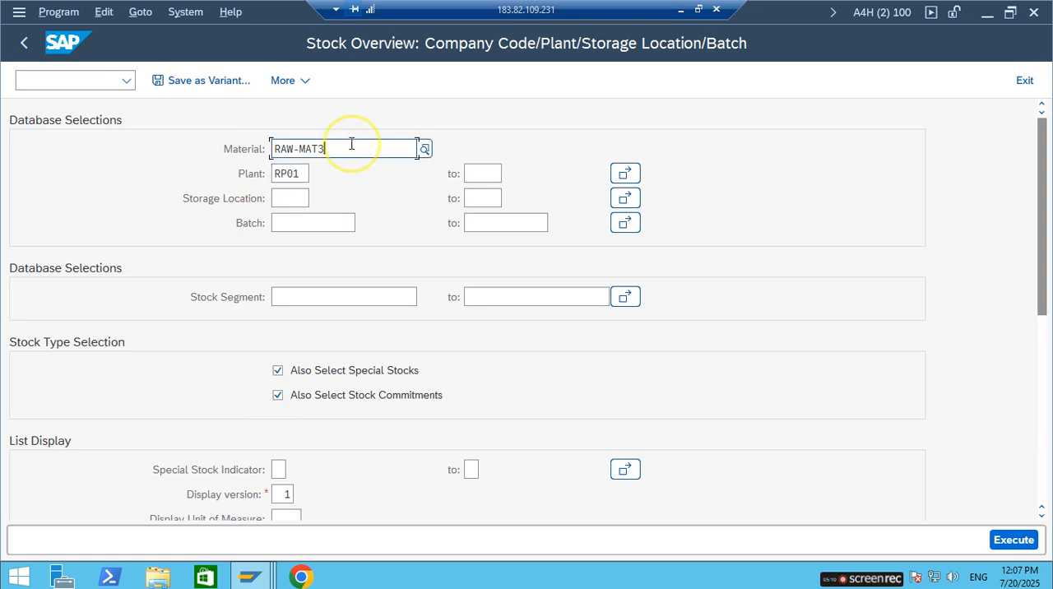
left_click(310, 173)
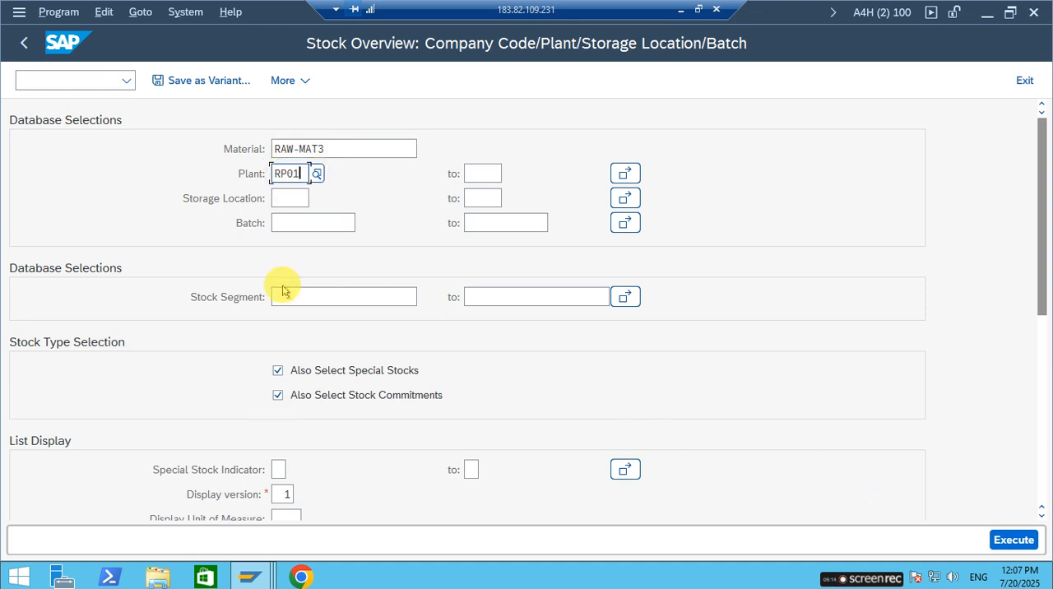
left_click(1012, 540)
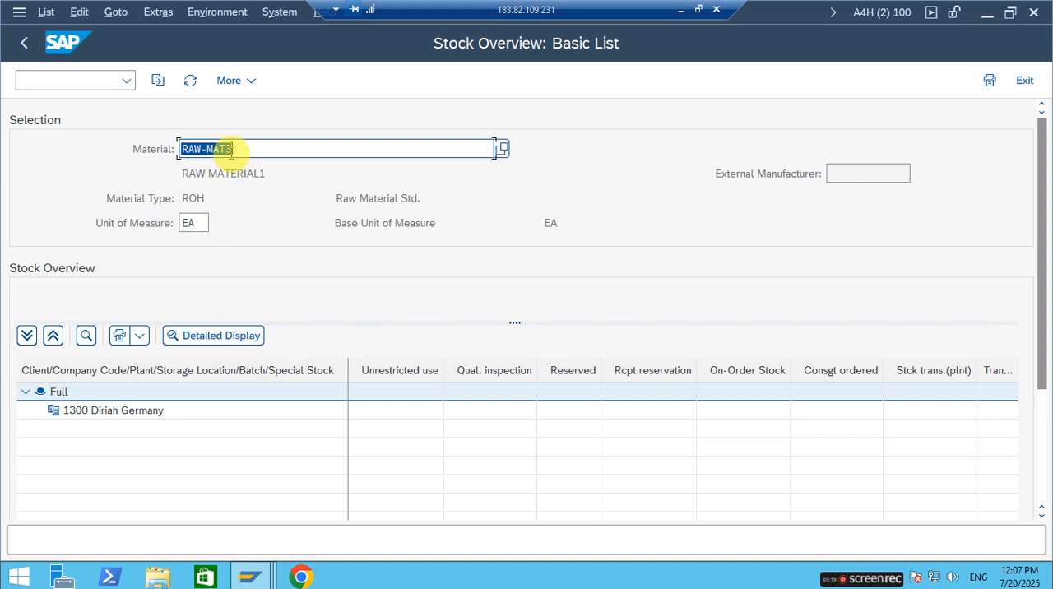
left_click(400, 416)
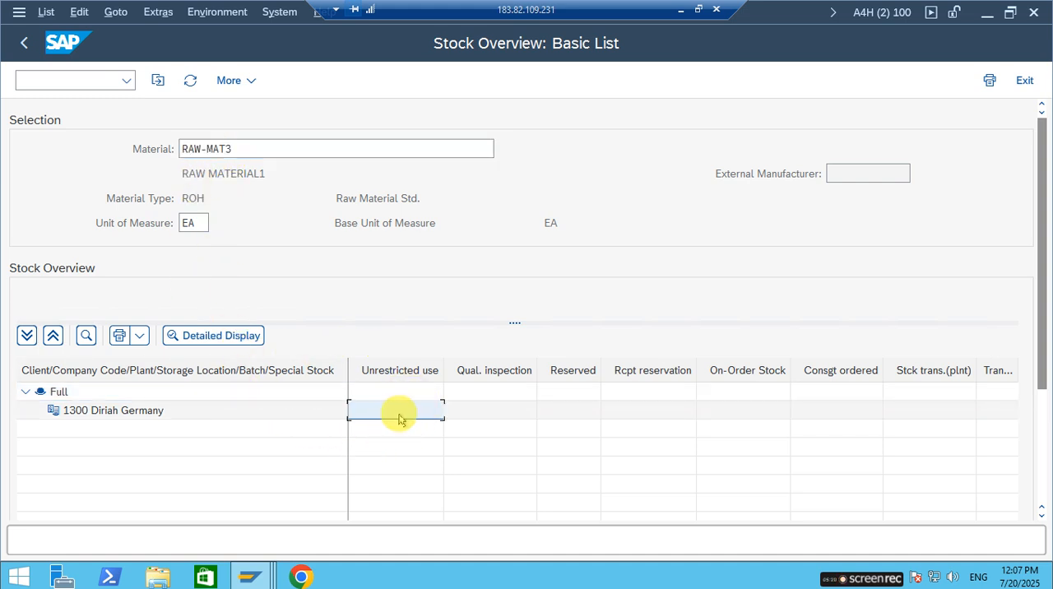
Return to the goods receipt session and set the item's quantity in unit of entry to 10 EA.
left_click(244, 569)
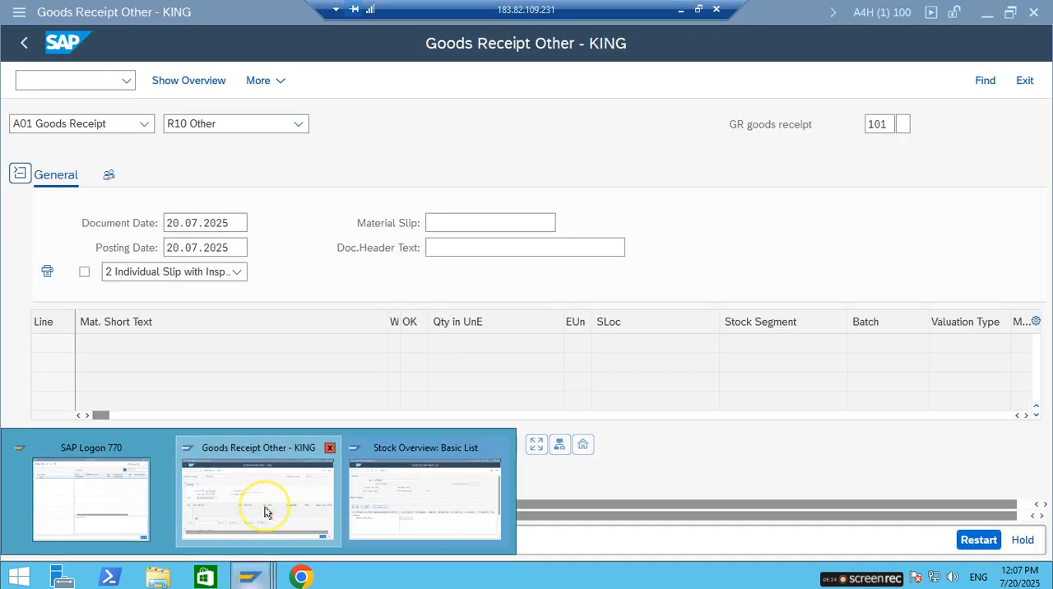
left_click(265, 512)
scroll(171, 428, "down", 3)
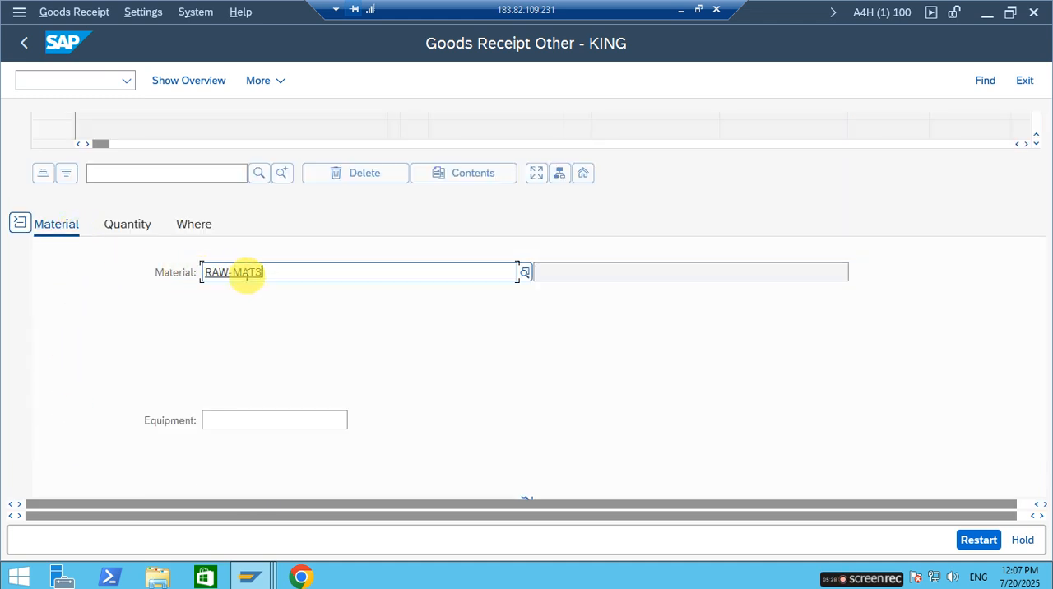
left_click(129, 227)
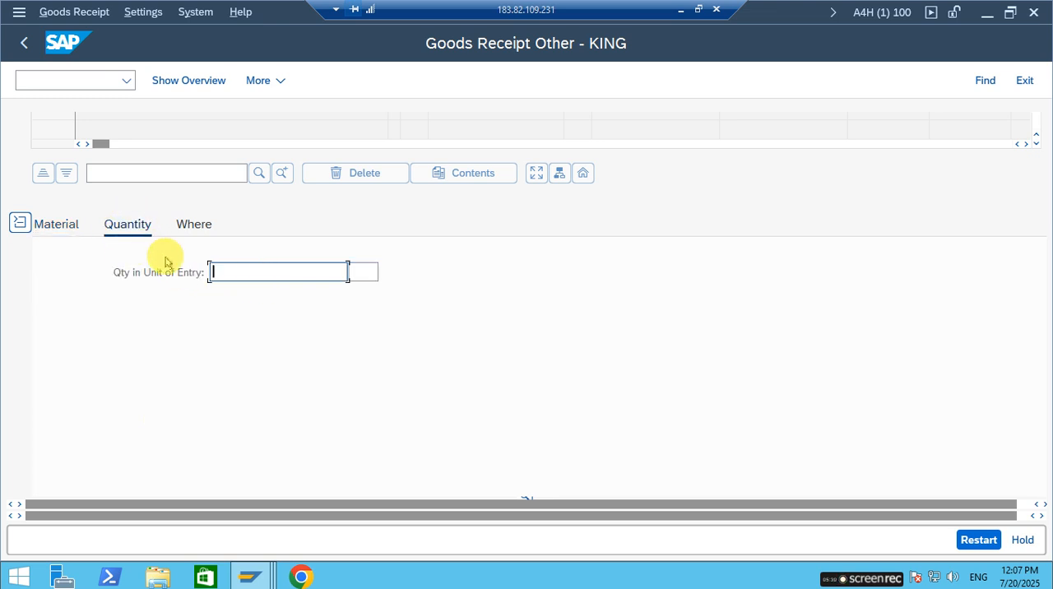
type("10")
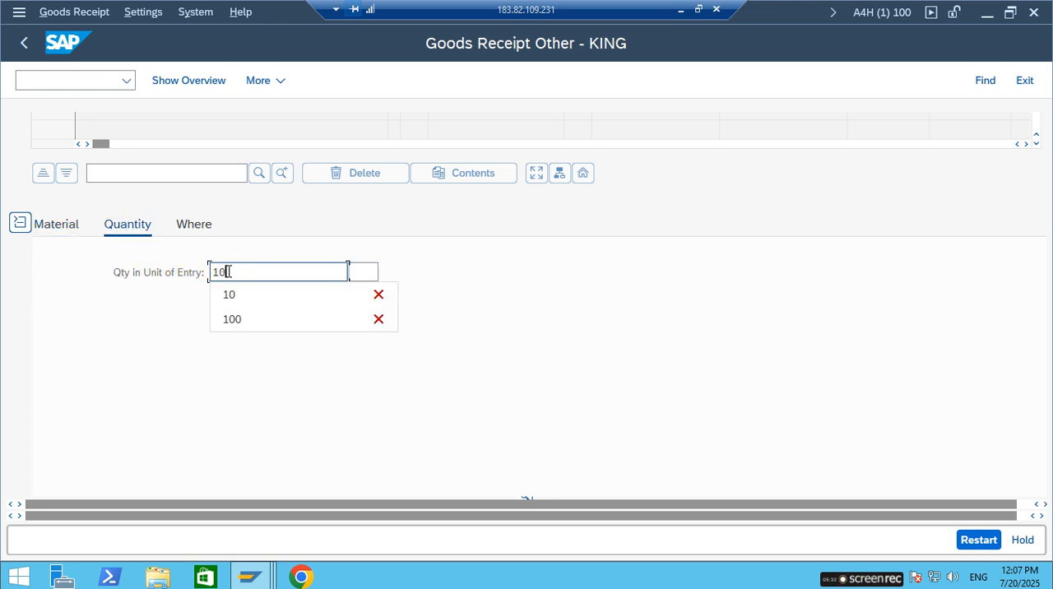
key("Tab")
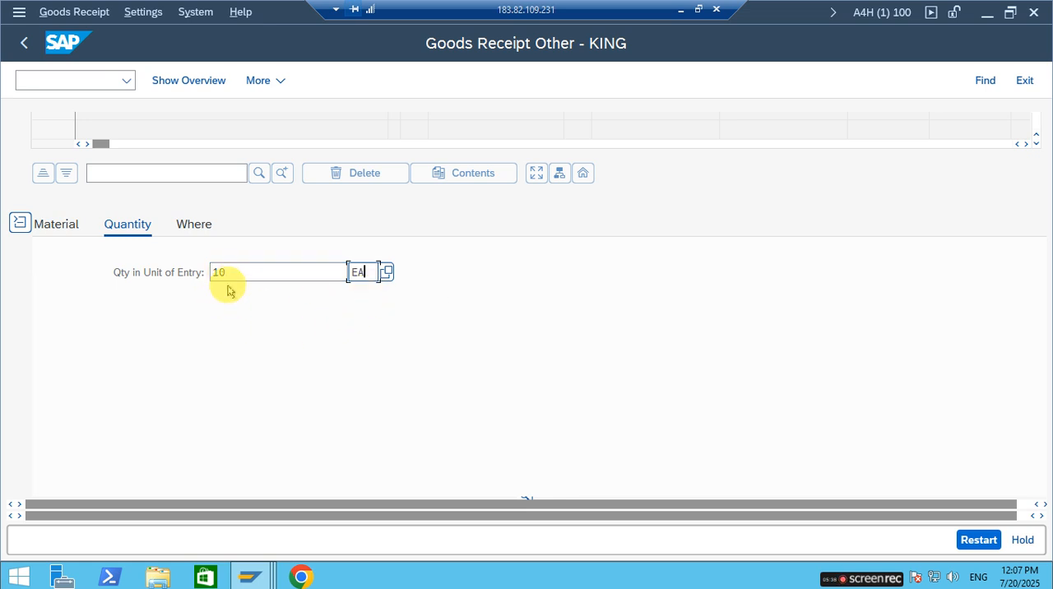
left_click(235, 278)
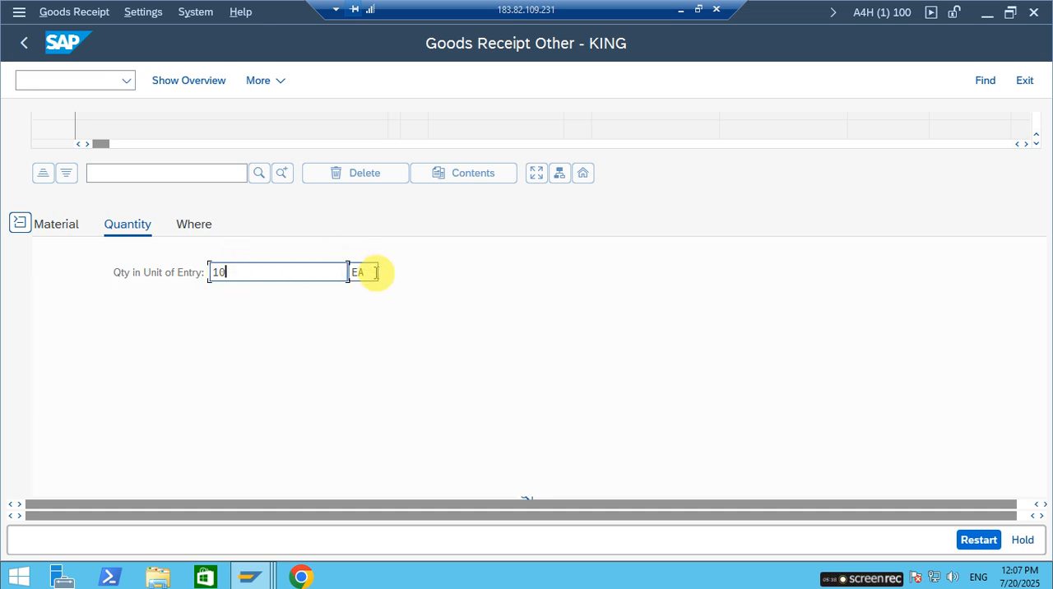
Set the item's receiving plant to RP01 and its storage location to 0001.
left_click(188, 222)
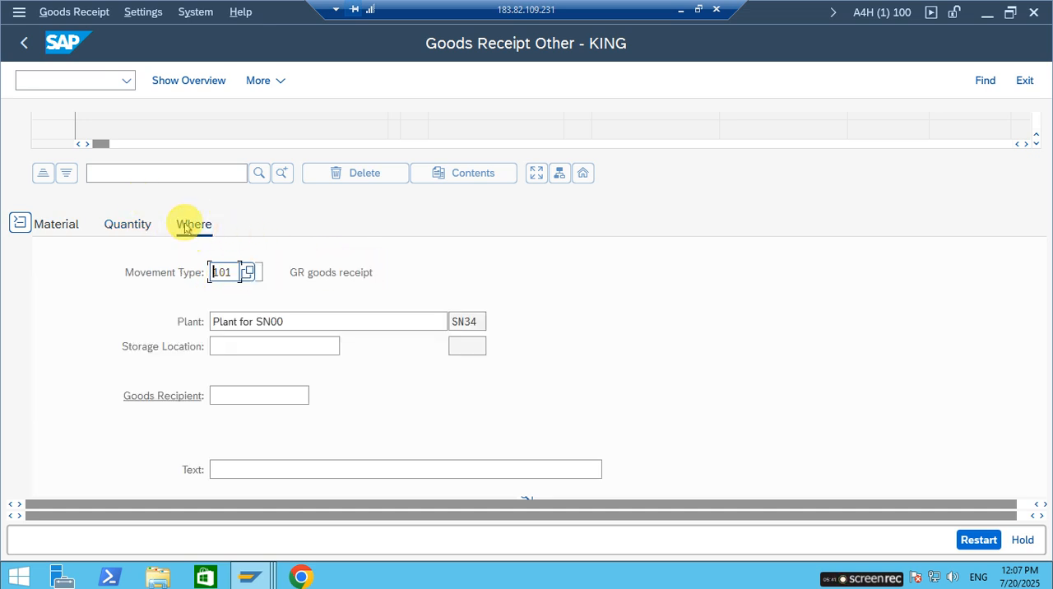
left_click(272, 347)
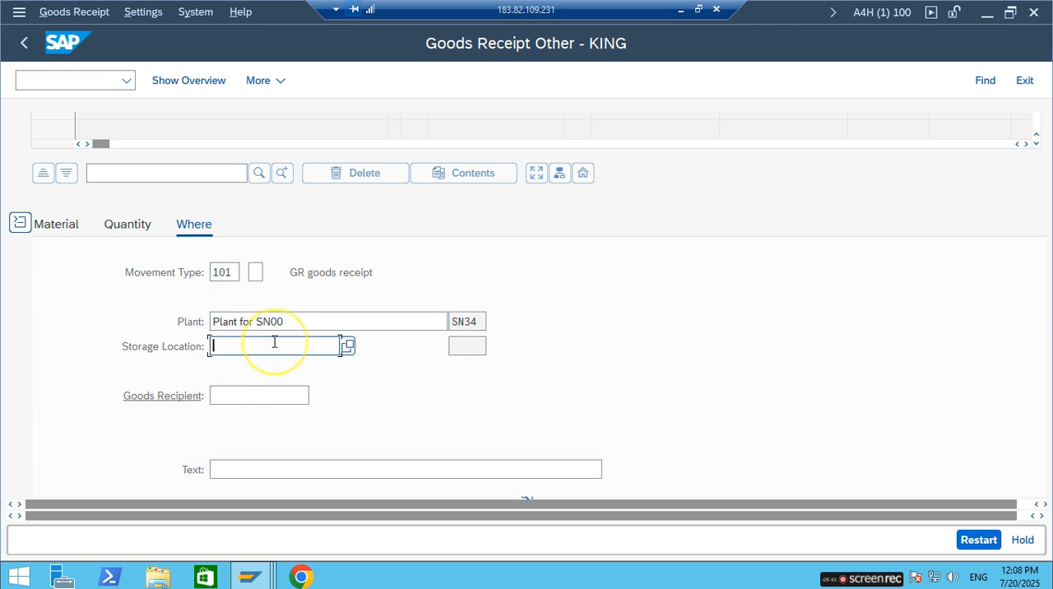
left_click_drag(308, 317, 172, 300)
type("R")
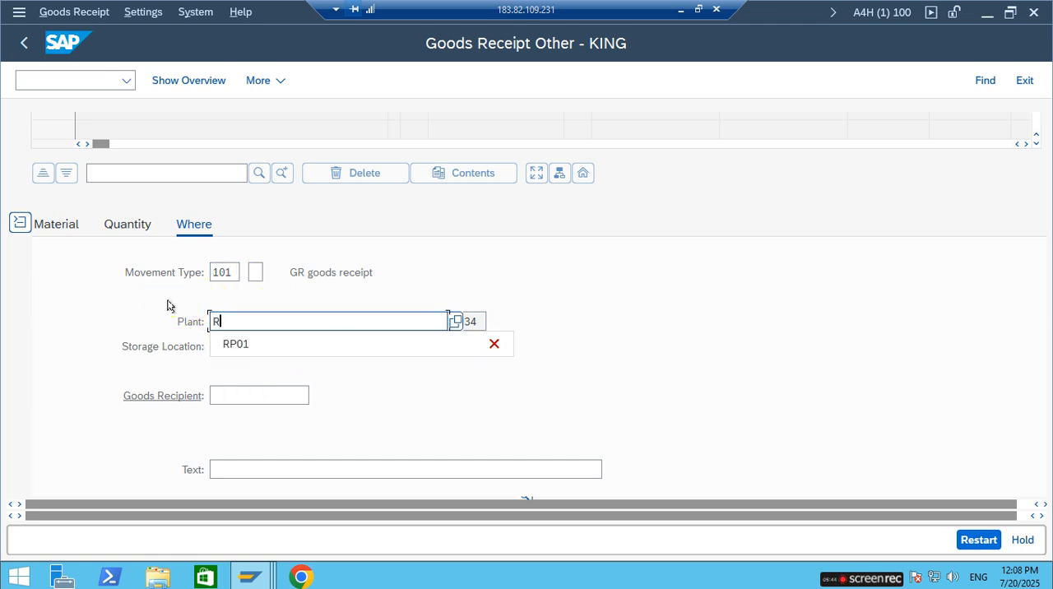
type("P01")
key("Tab")
type("00")
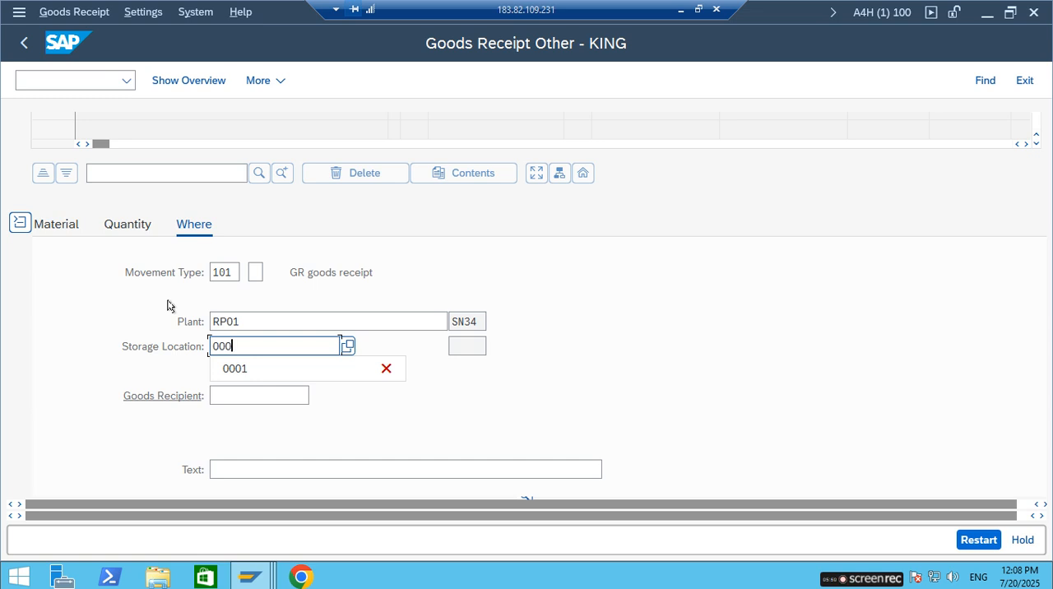
left_click(252, 374)
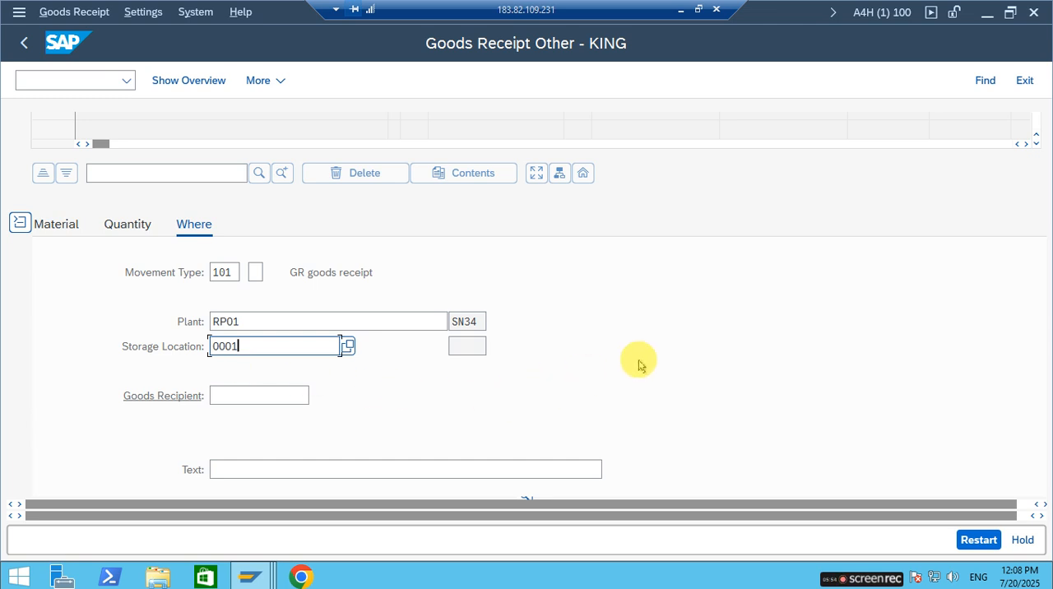
key("Return")
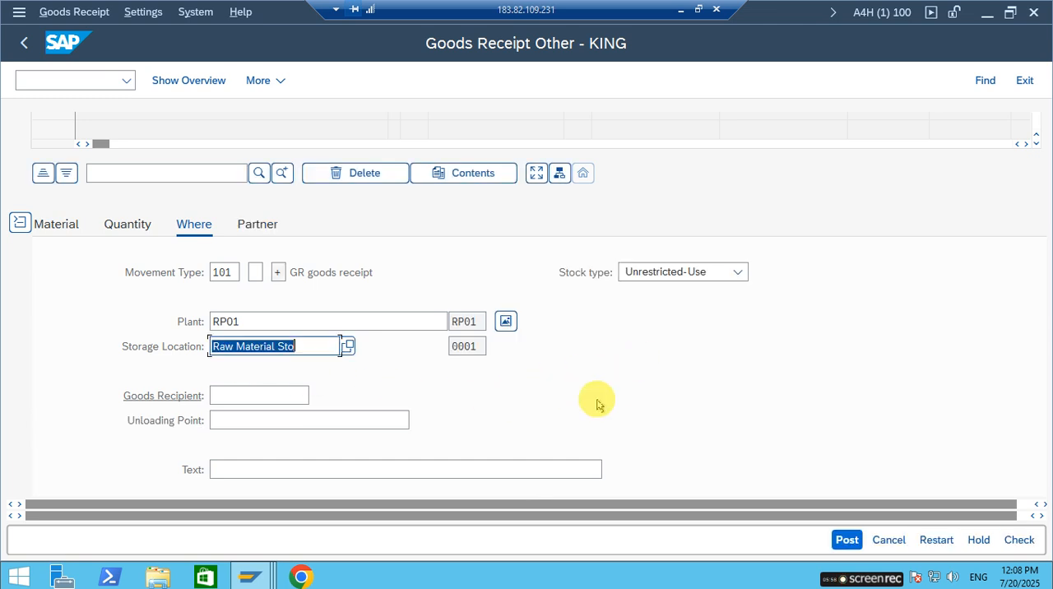
Check the goods receipt entries for errors and close the message log.
scroll(538, 392, "down", 1)
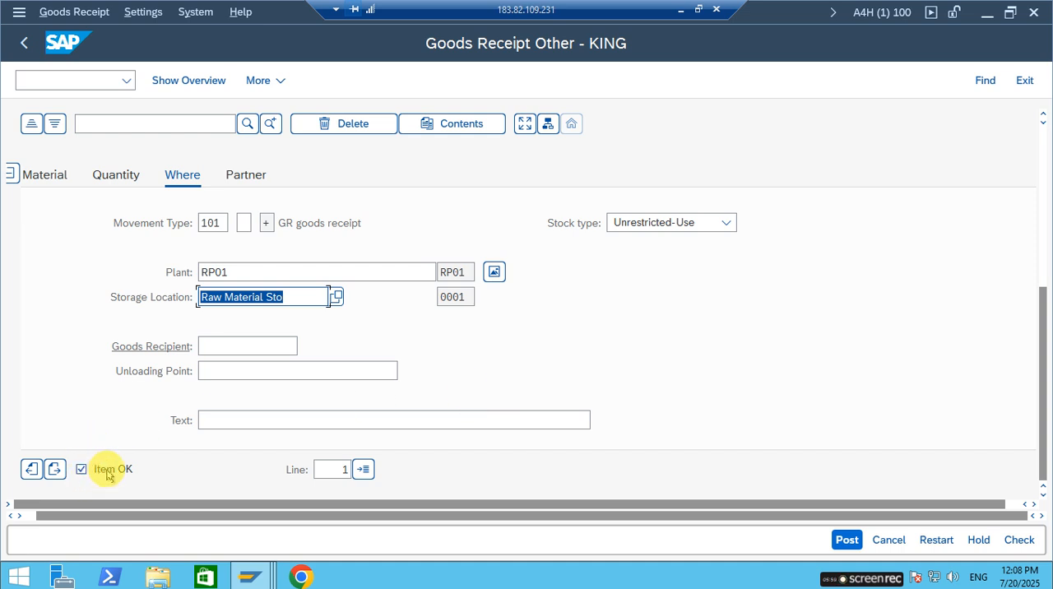
left_click(1018, 540)
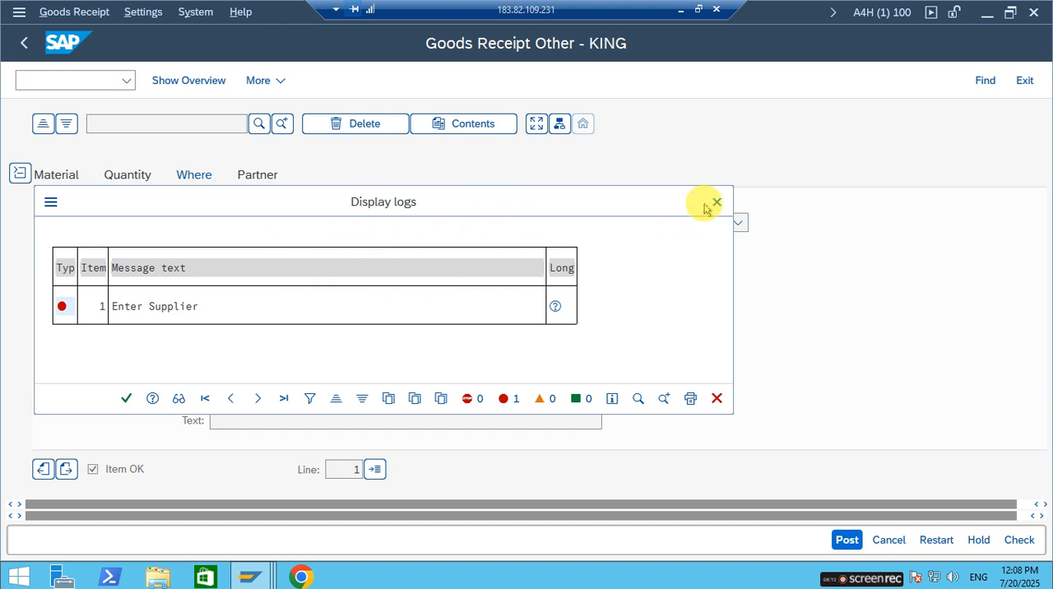
left_click(716, 201)
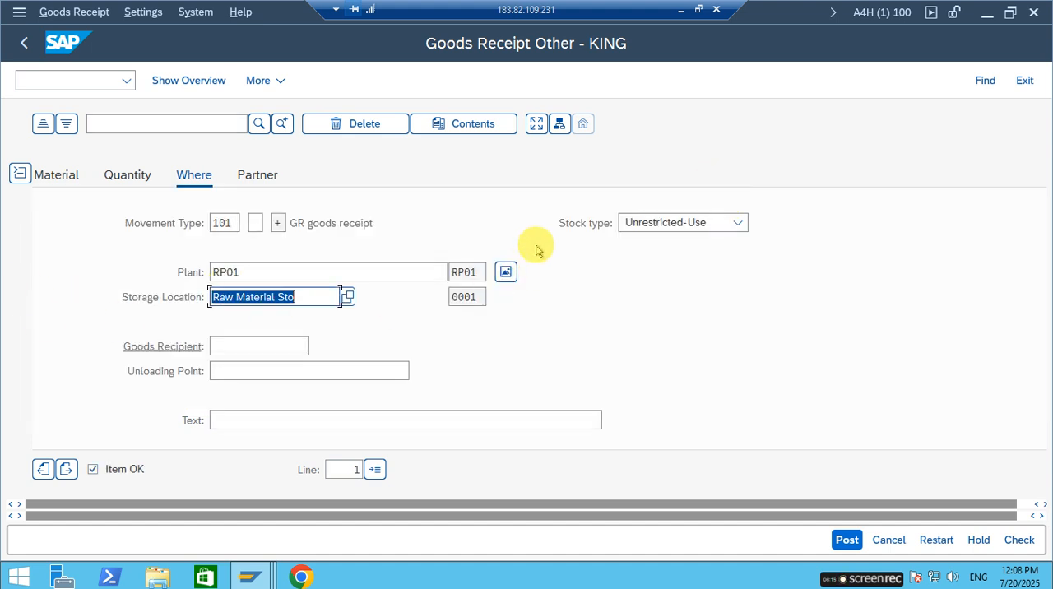
Assign the supplier Sami Manufacturing Industry as the vendor in the item's partner data.
scroll(312, 230, "up", 5)
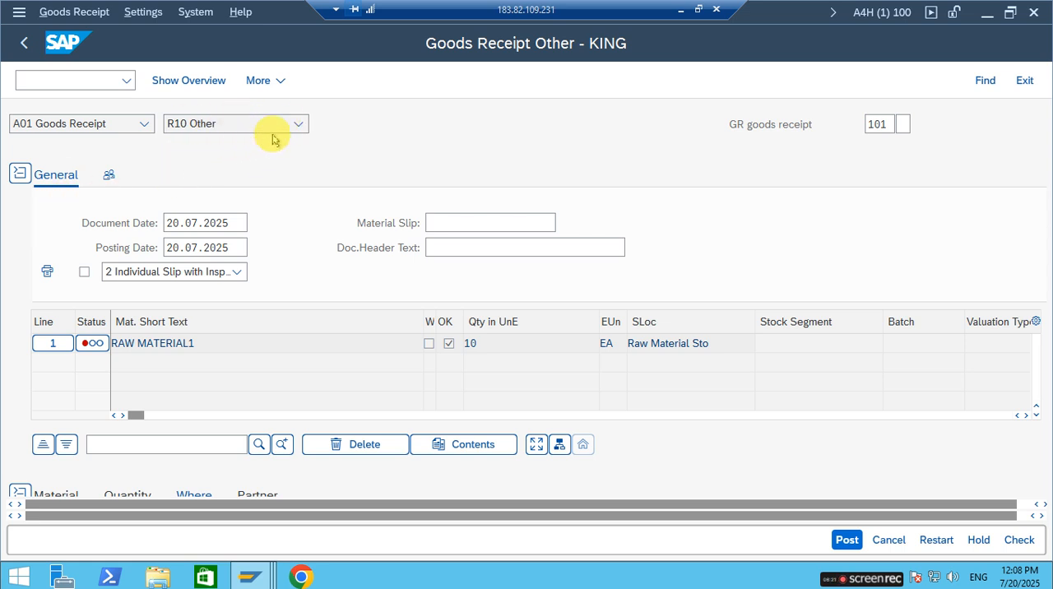
scroll(279, 214, "down", 5)
scroll(48, 362, "up", 5)
scroll(141, 414, "down", 5)
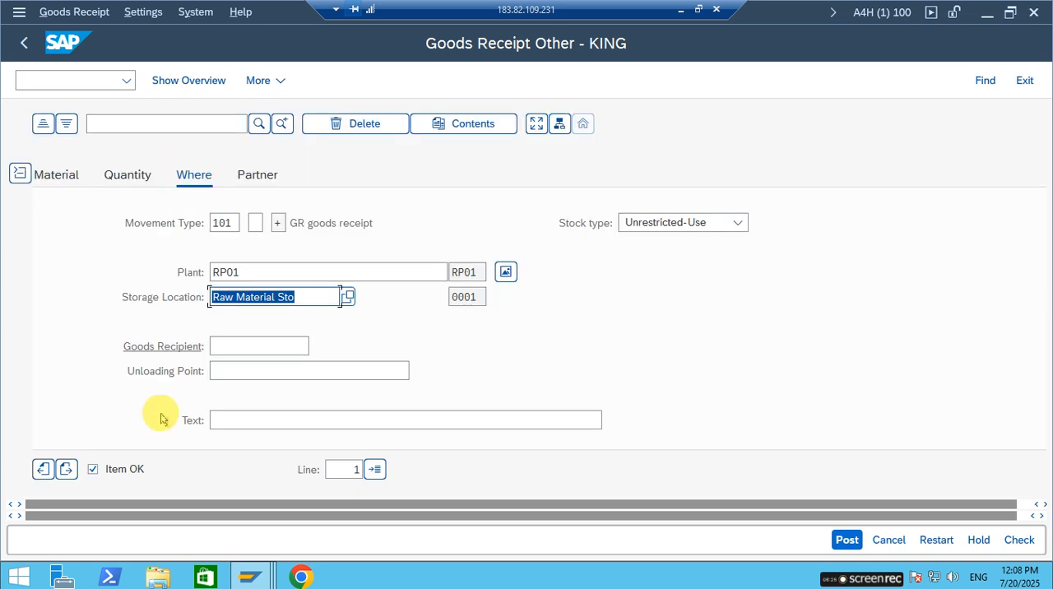
left_click(255, 178)
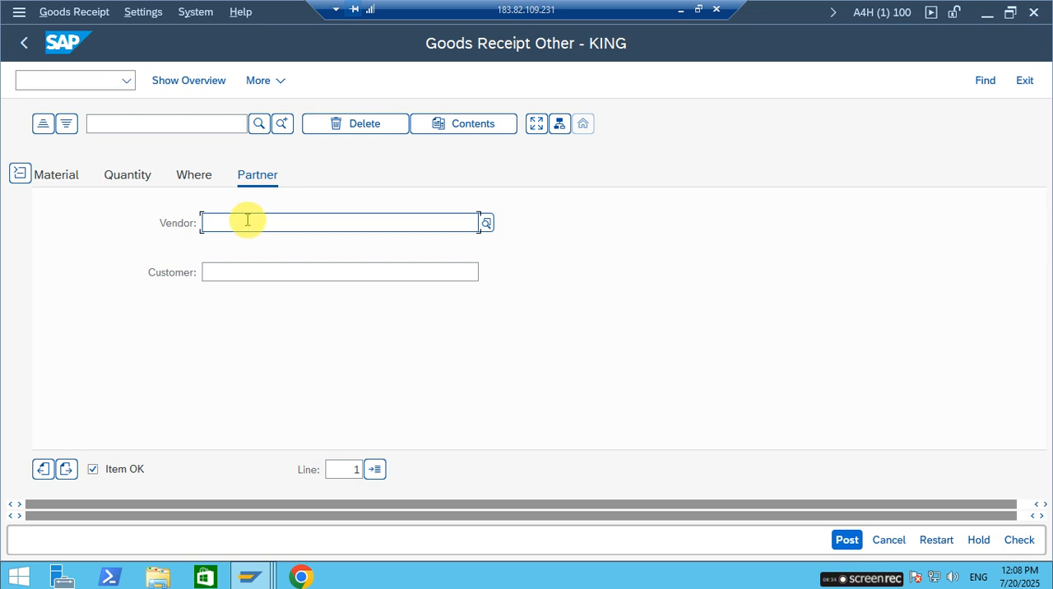
type("6")
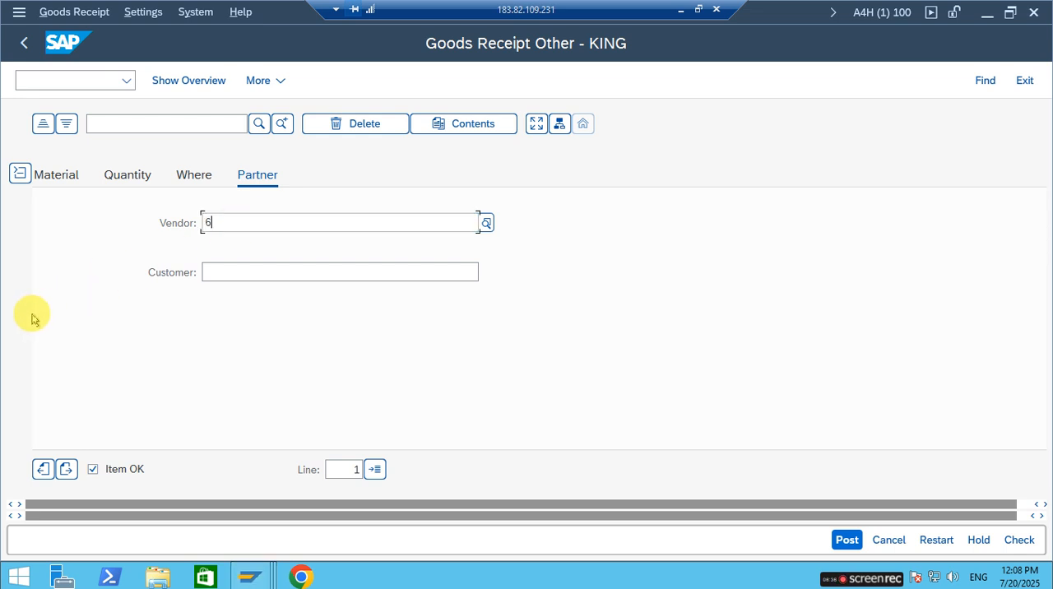
type("000028")
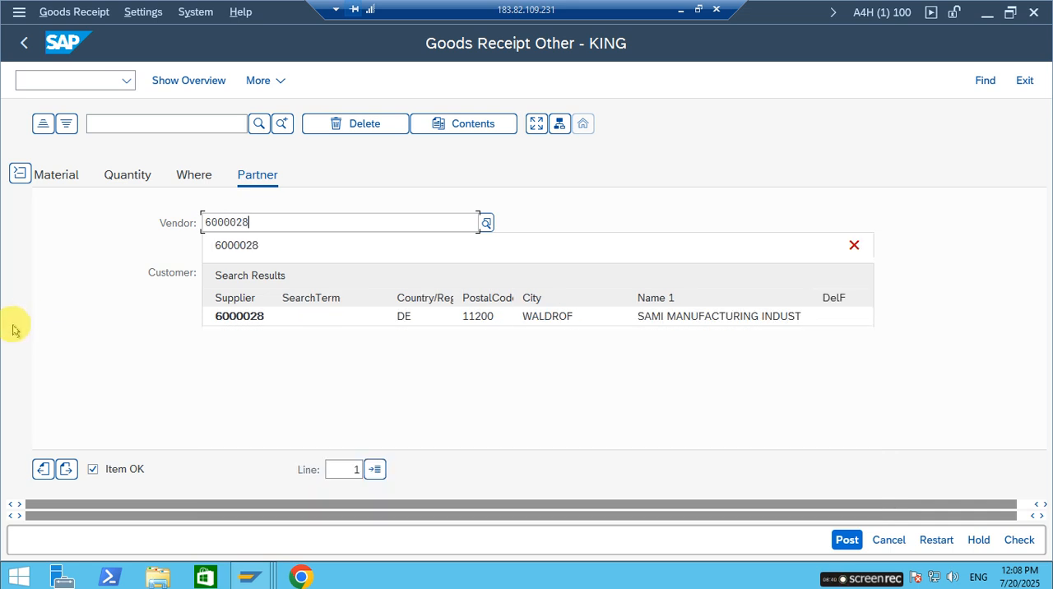
left_click(255, 317)
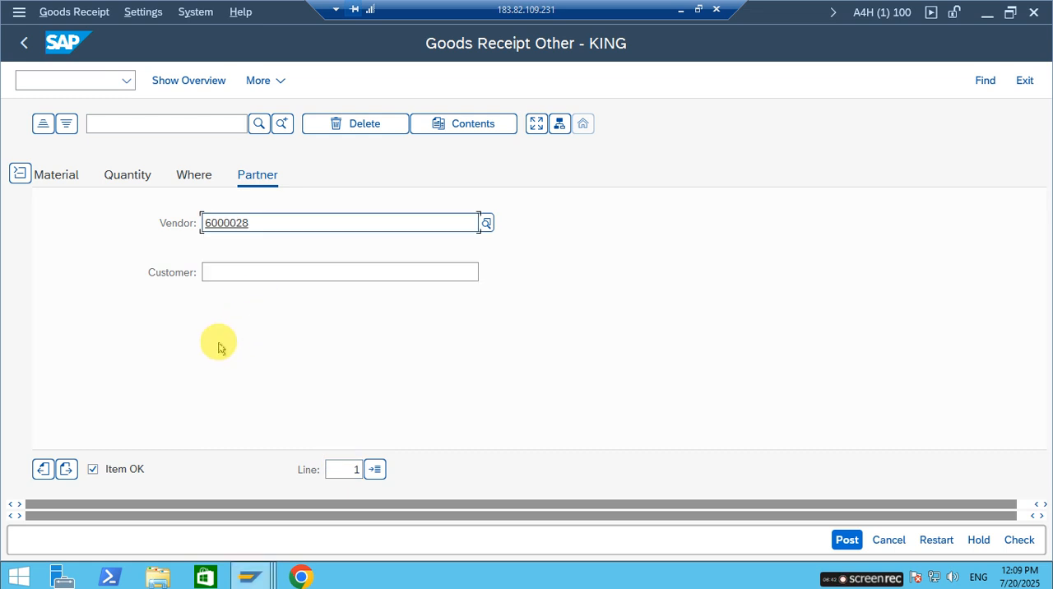
Recheck the goods receipt with the vendor assigned, read the log message and close the log.
left_click(1019, 540)
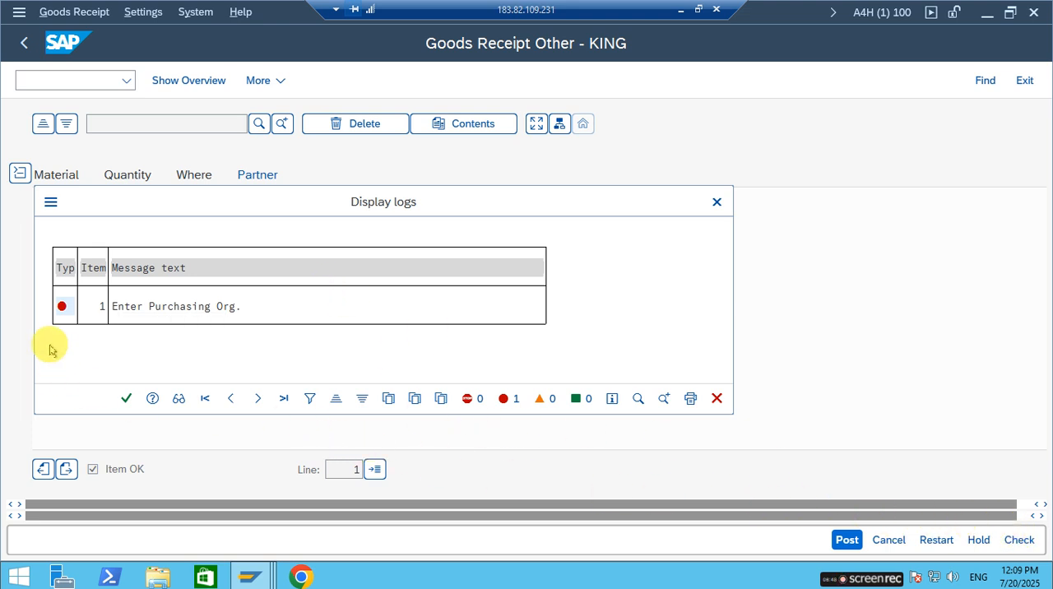
left_click_drag(158, 212, 331, 235)
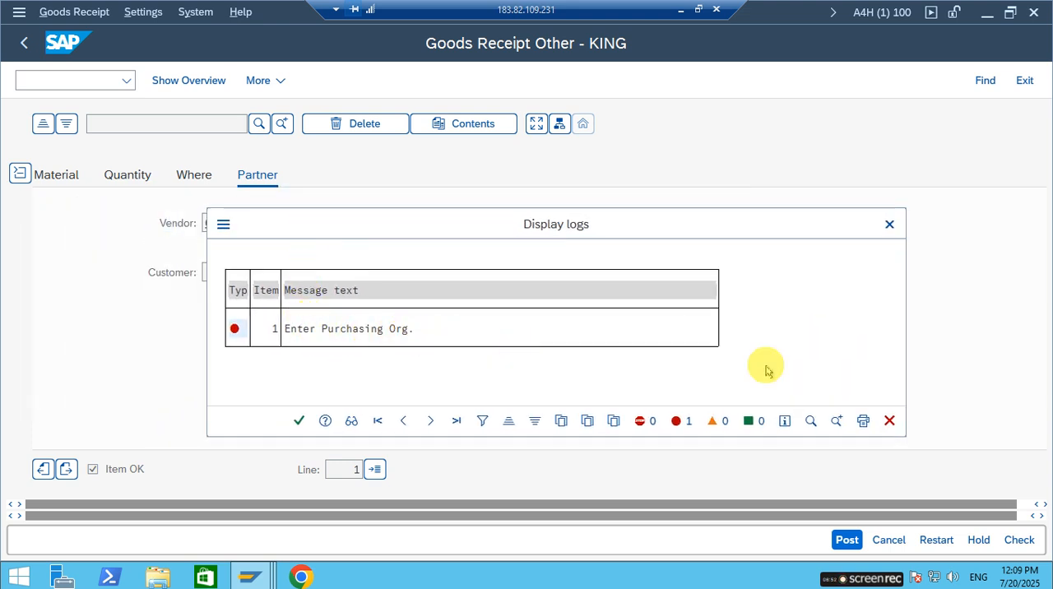
left_click(889, 225)
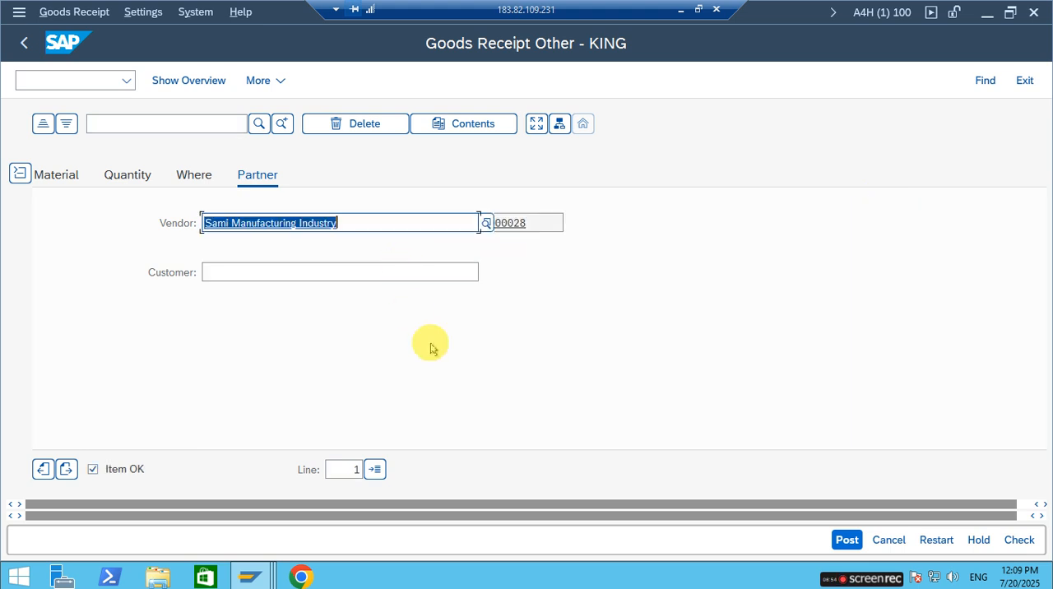
Review the goods receipt header and the item's material, quantity, receiving location and partner data.
scroll(348, 204, "up", 5)
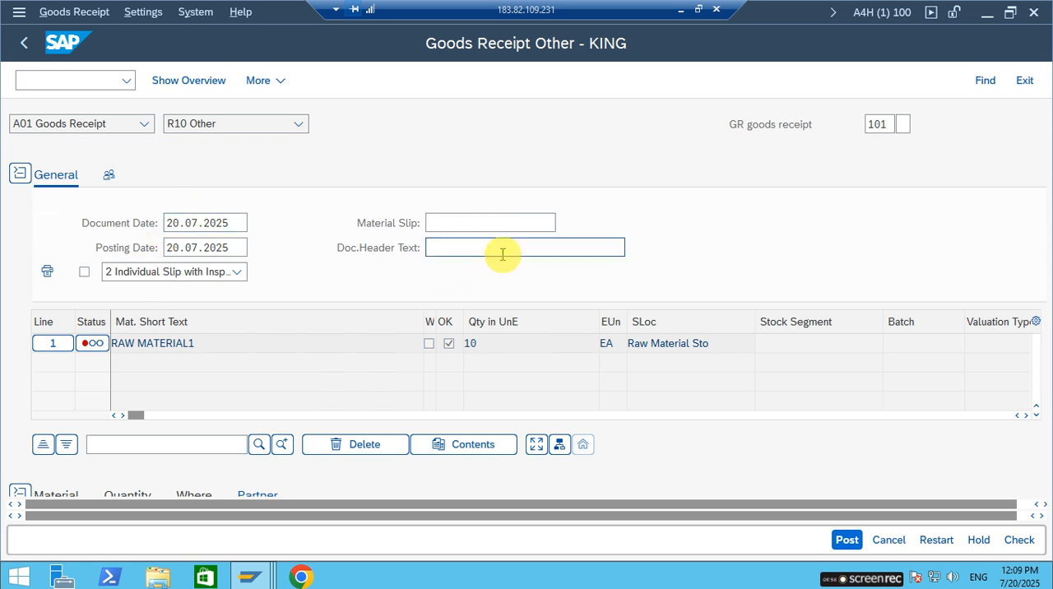
scroll(346, 305, "down", 5)
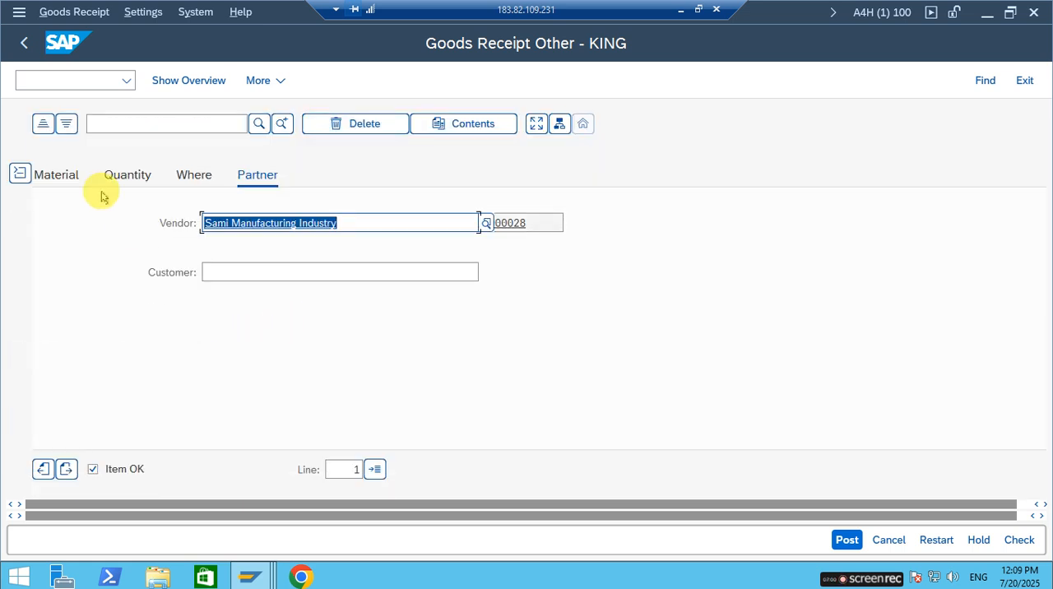
left_click(64, 173)
left_click(119, 173)
left_click(196, 175)
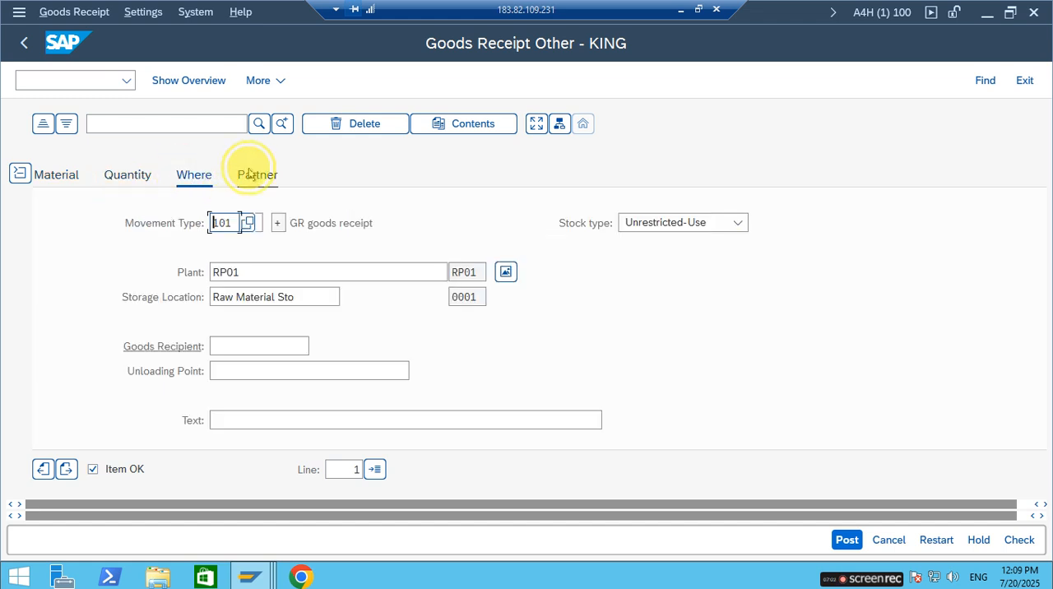
left_click(258, 172)
left_click(184, 183)
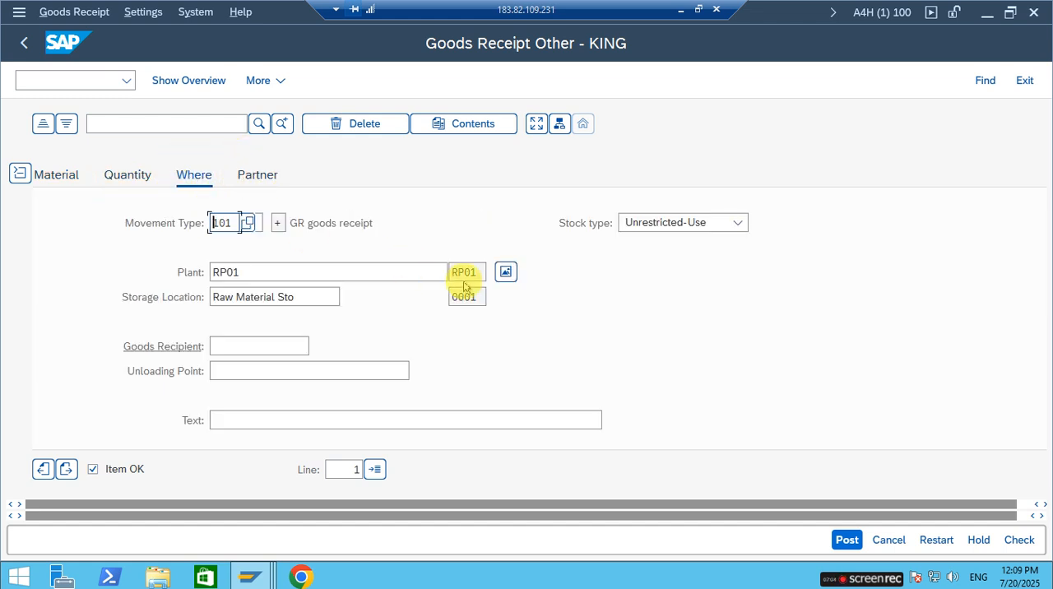
Recheck the goods receipt, close the message log and review the item's receiving plant.
left_click(1018, 540)
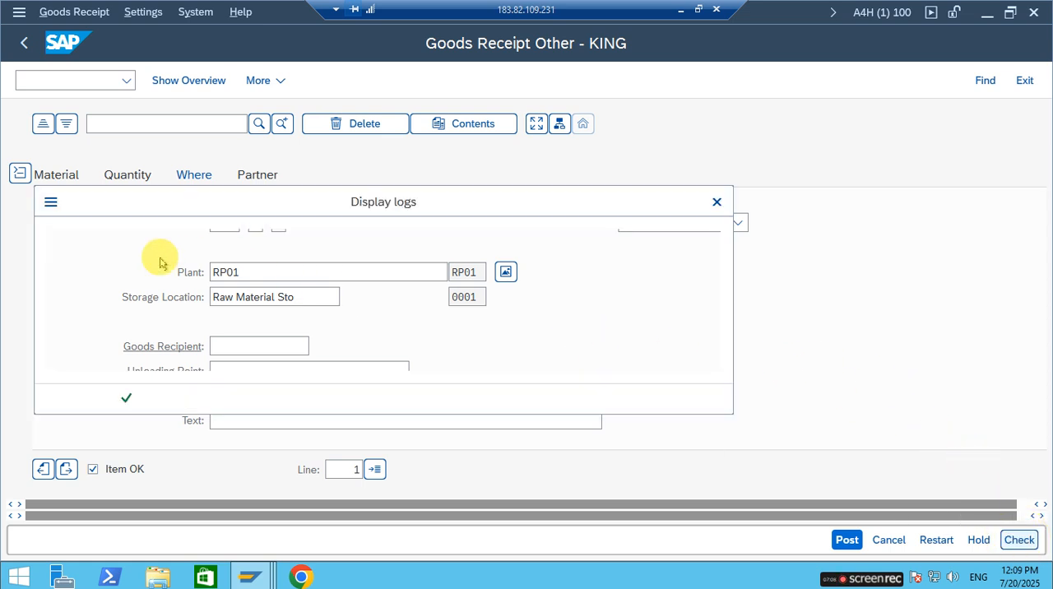
left_click(716, 201)
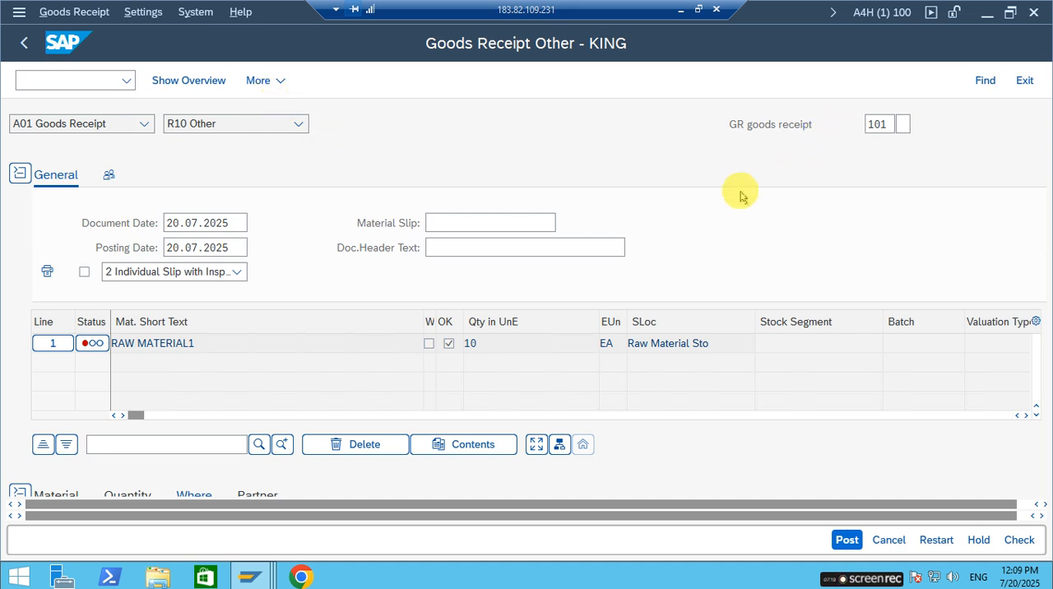
scroll(637, 259, "down", 5)
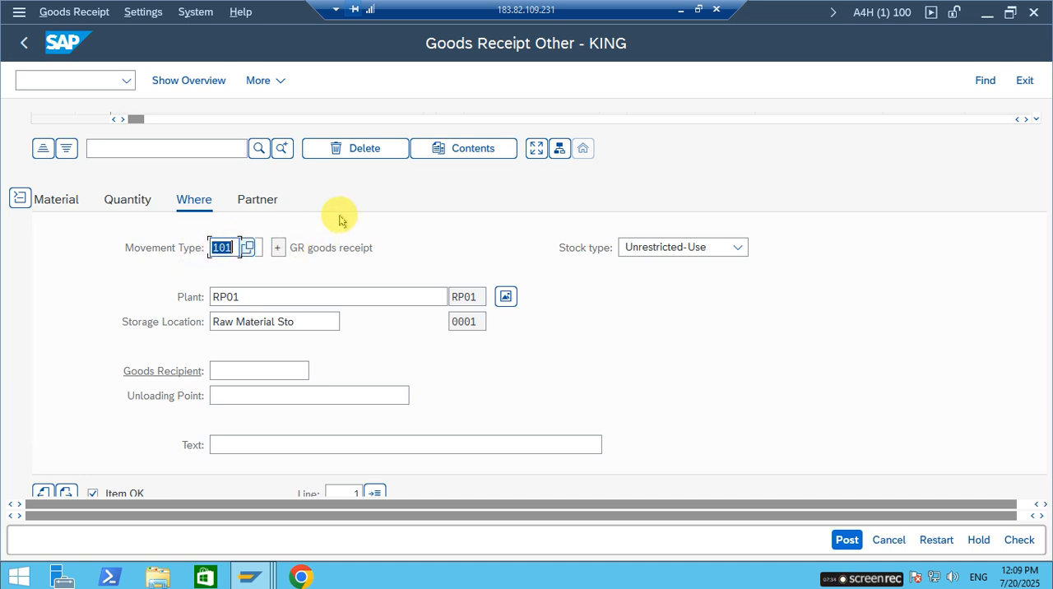
scroll(341, 265, "up", 5)
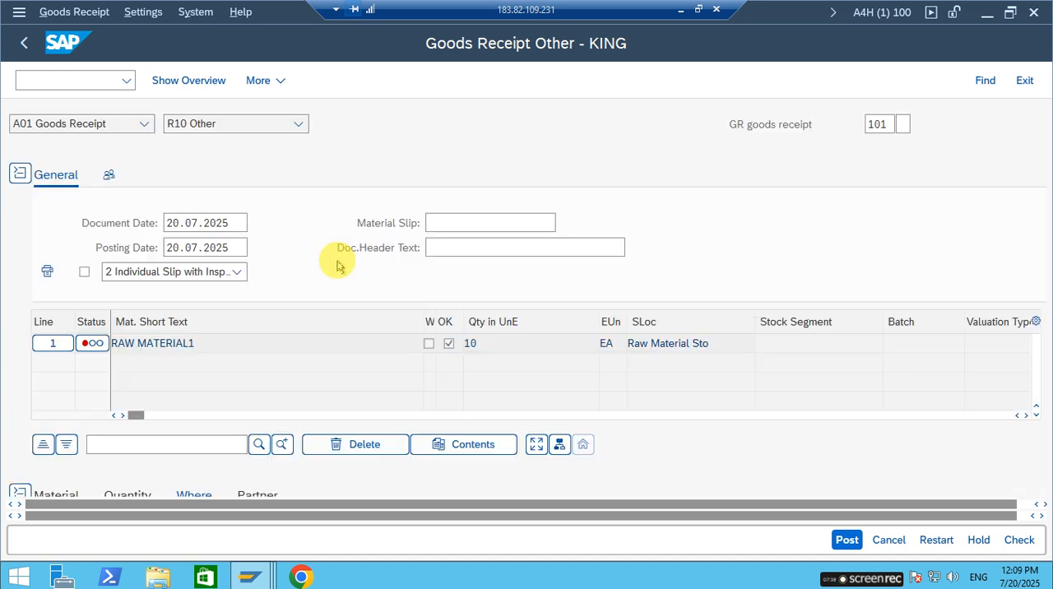
scroll(197, 304, "down", 5)
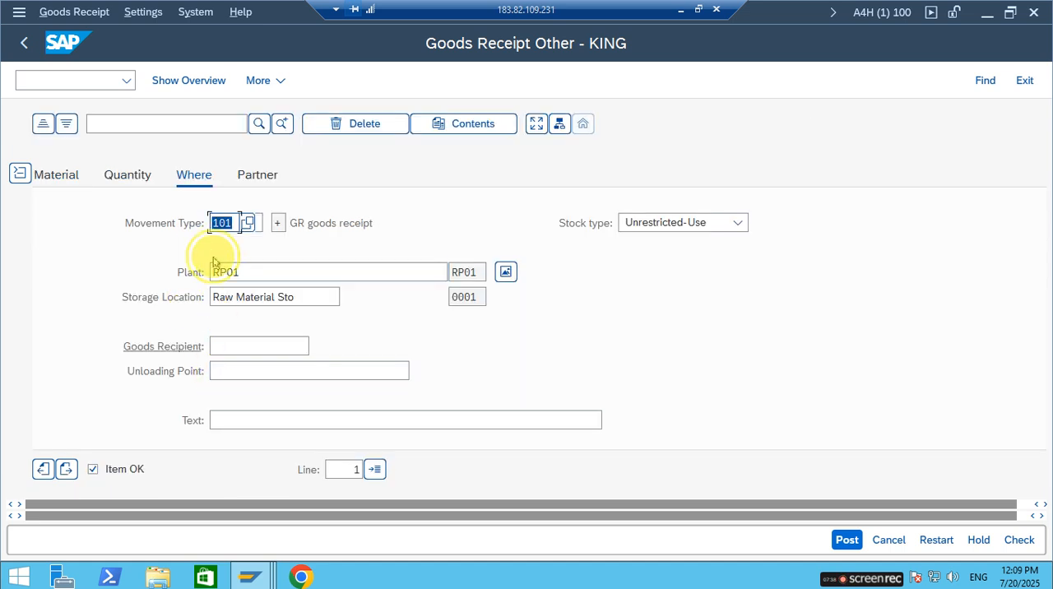
left_click(469, 272)
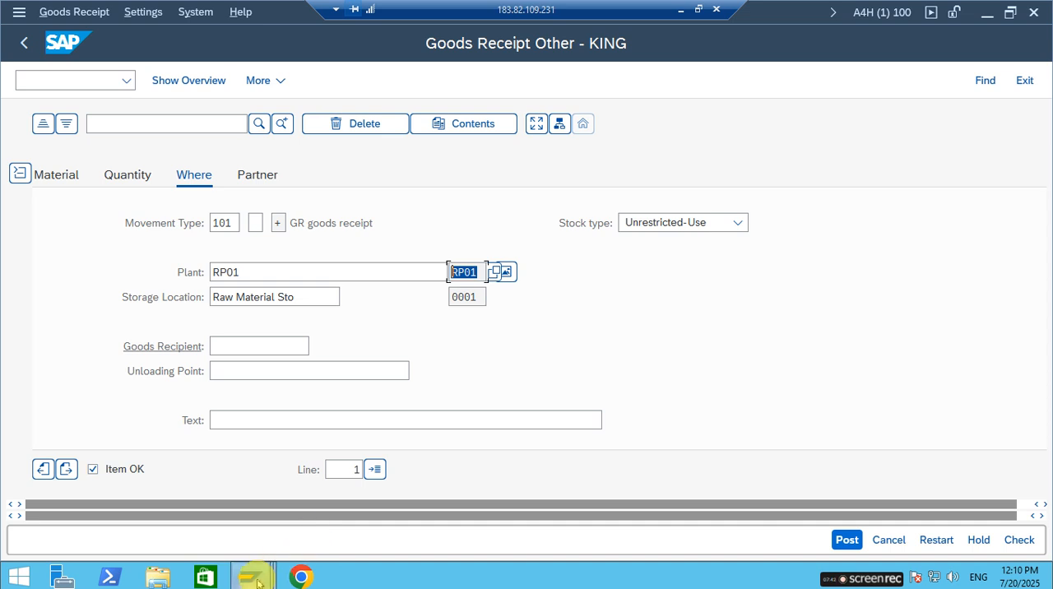
Switch to the second SAP session, leave the stock overview and open the customizing implementation guide through transaction SPRO.
mouse_move(257, 582)
left_click(389, 505)
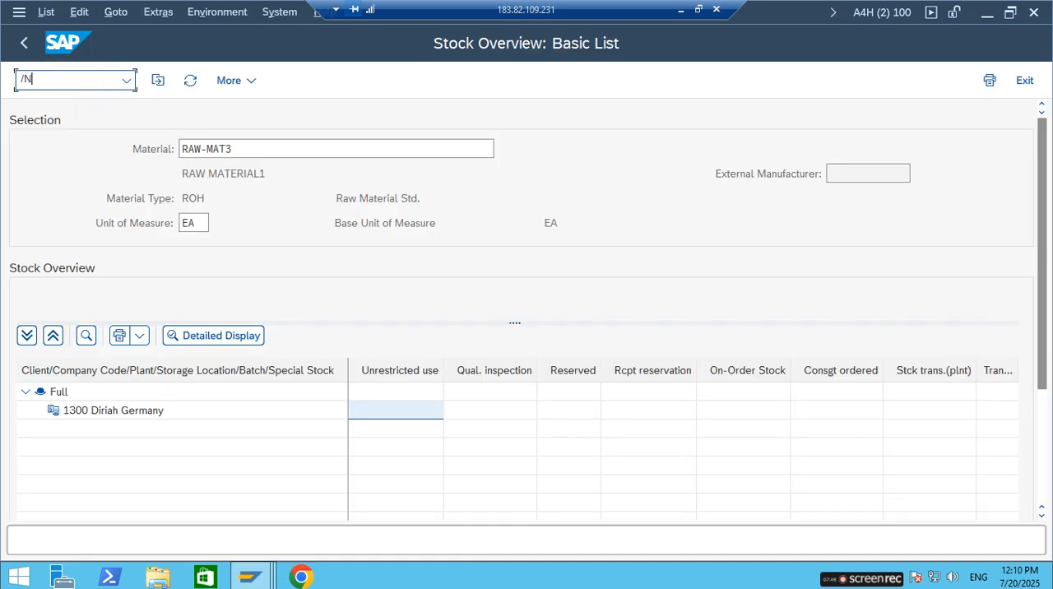
key("Return")
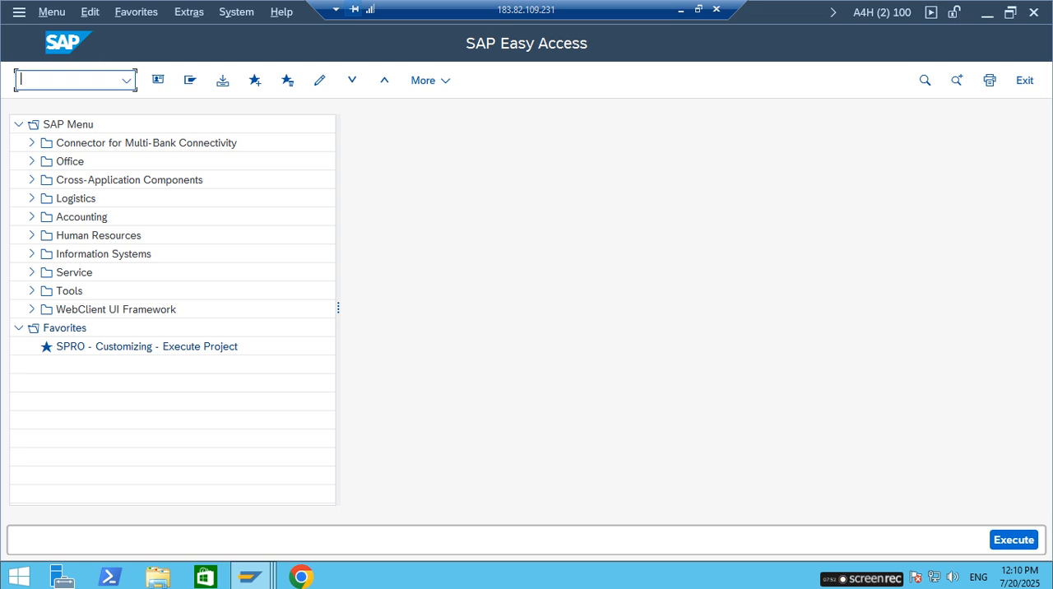
type("SPRO")
key("Return")
left_click(190, 89)
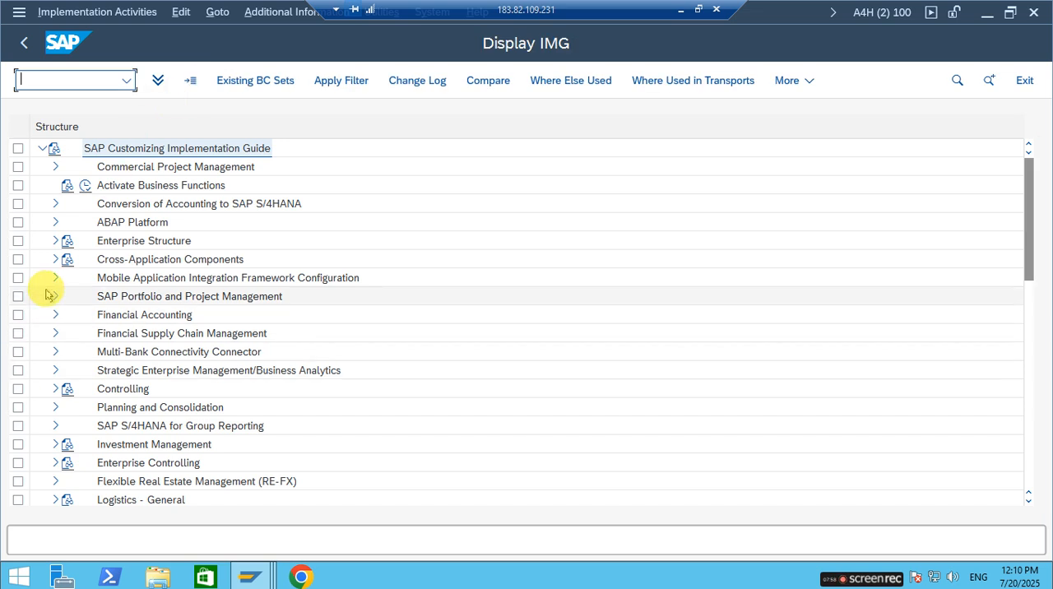
Open the activity Assign standard purchasing organization to plant under Enterprise Structure, Assignment, Materials Management.
left_click(55, 240)
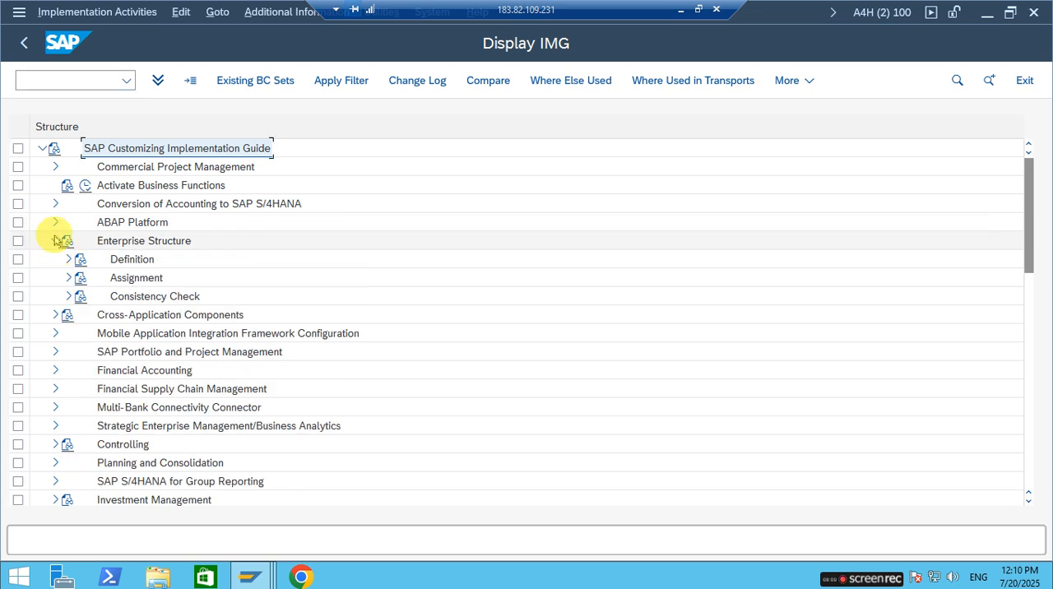
left_click(68, 277)
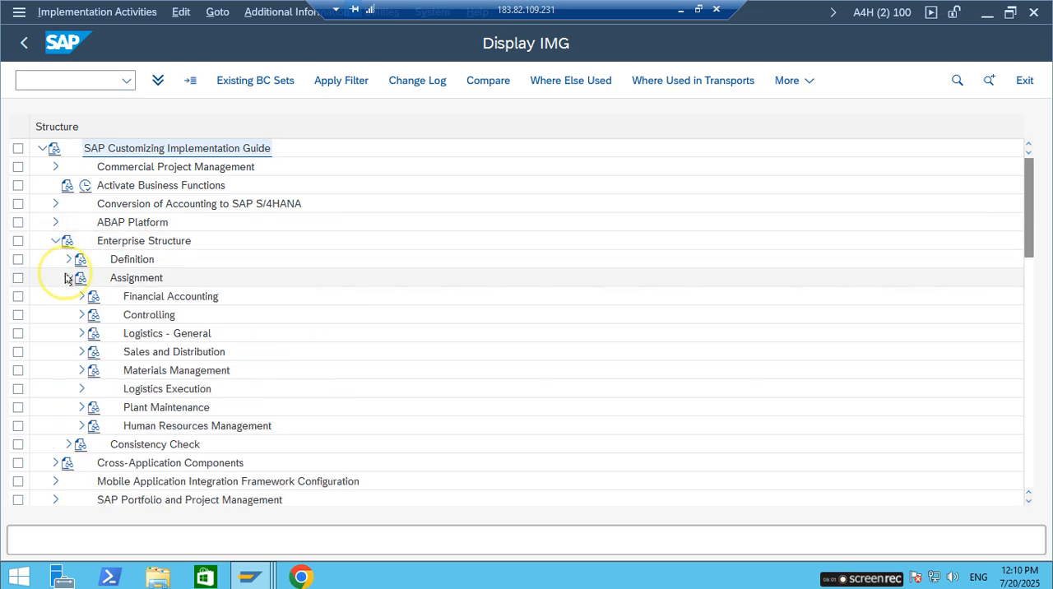
left_click(80, 371)
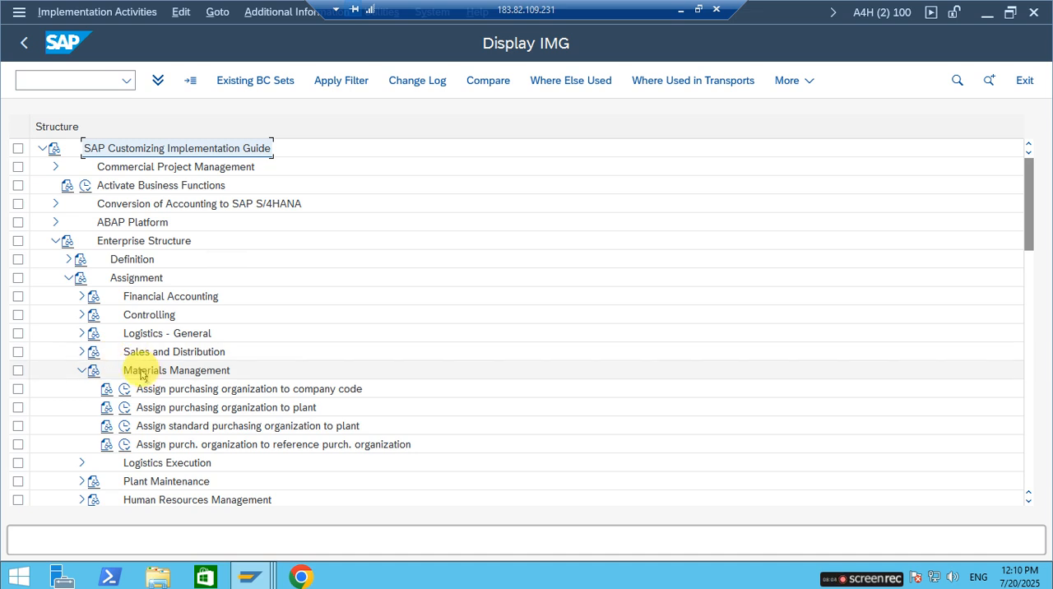
left_click(228, 427)
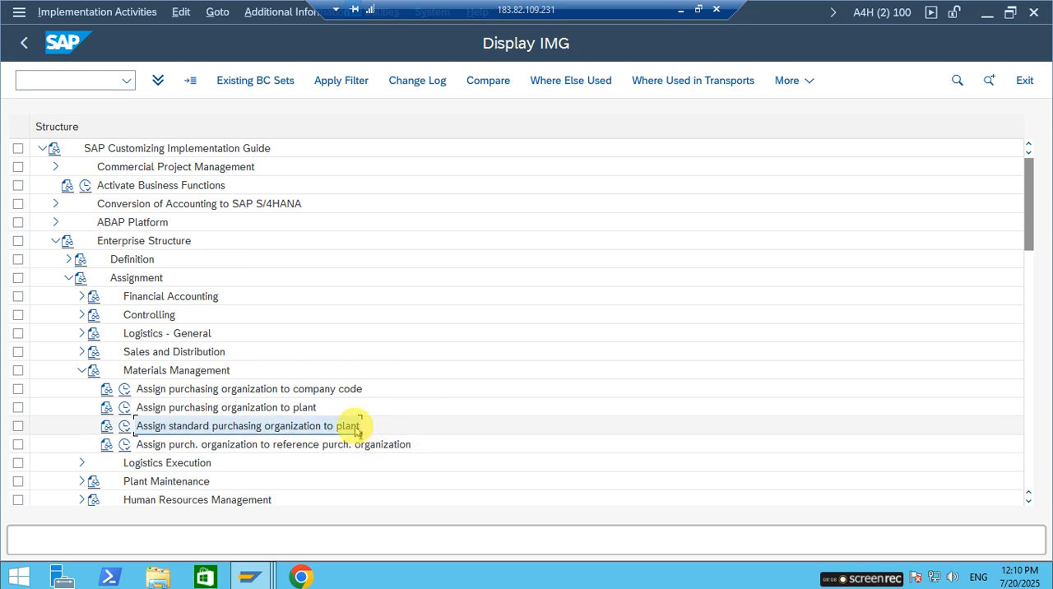
left_click(125, 427)
Position the default purchasing organization list at plant RP01.
left_click(208, 497)
type("R")
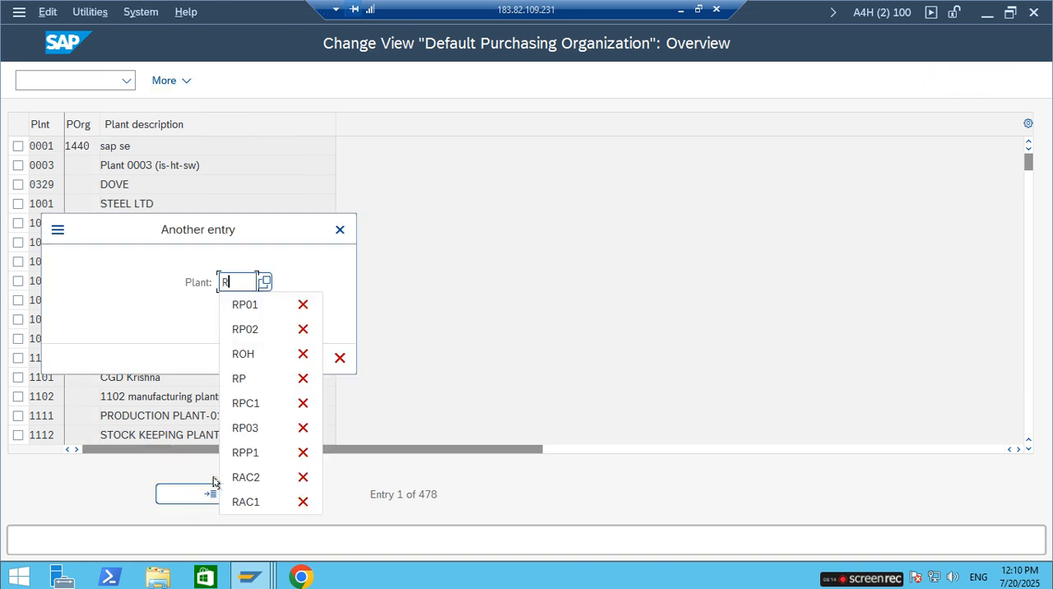
type("P01")
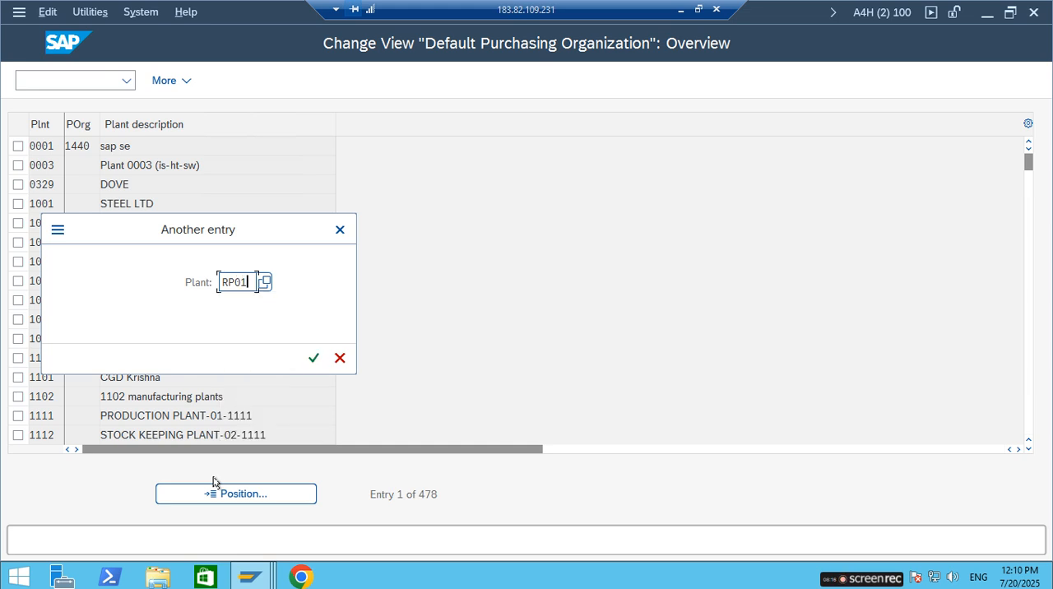
key("Return")
Assign purchasing organization RP01 as the default for plant RP01, save and accept the proposed customizing request.
left_click(49, 147)
left_click(89, 145)
left_click(49, 145)
left_click(88, 145)
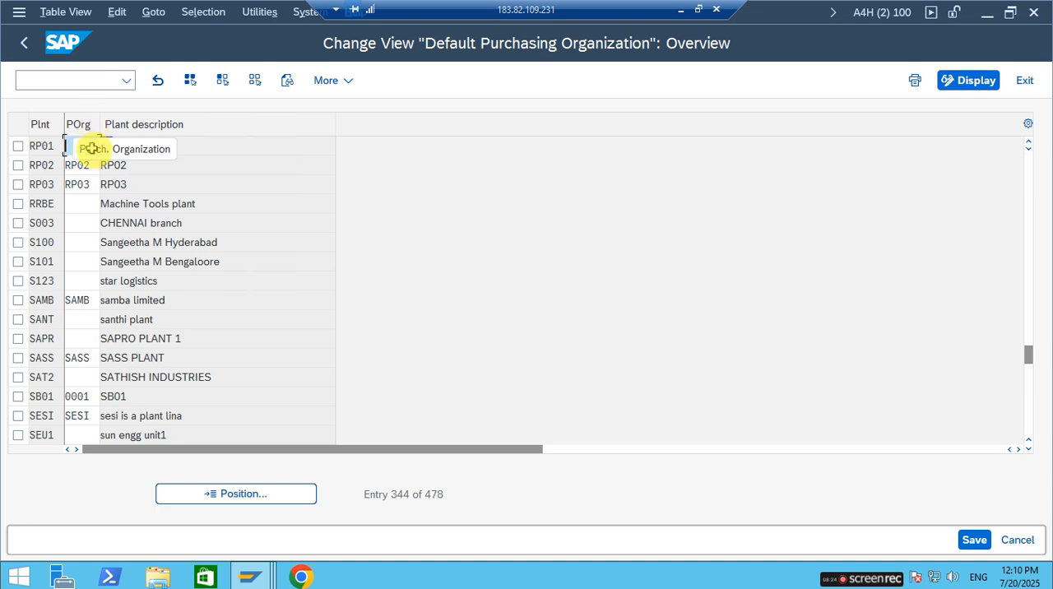
left_click(70, 146)
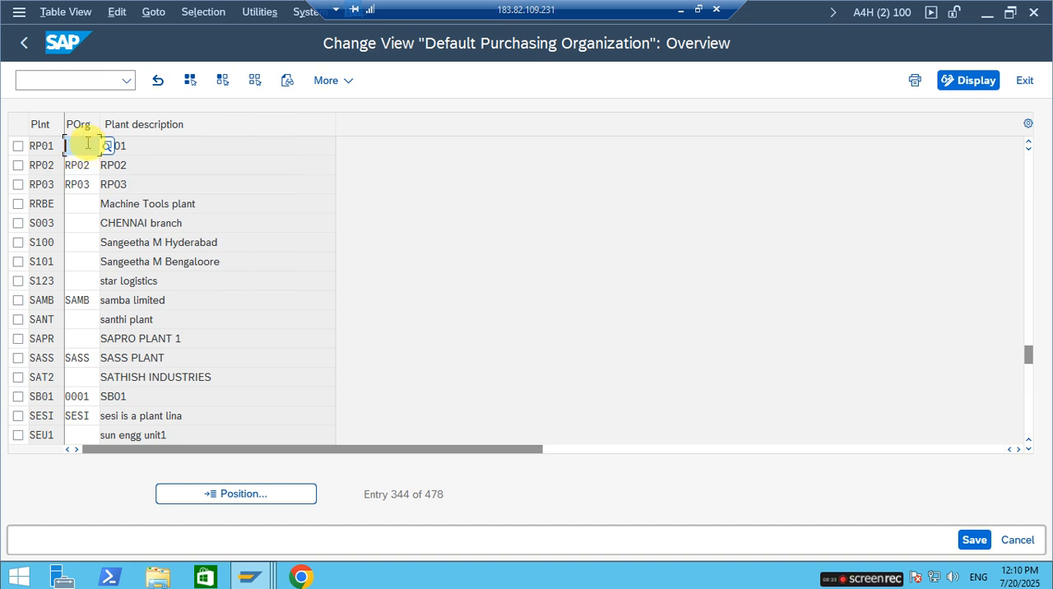
type("RP01")
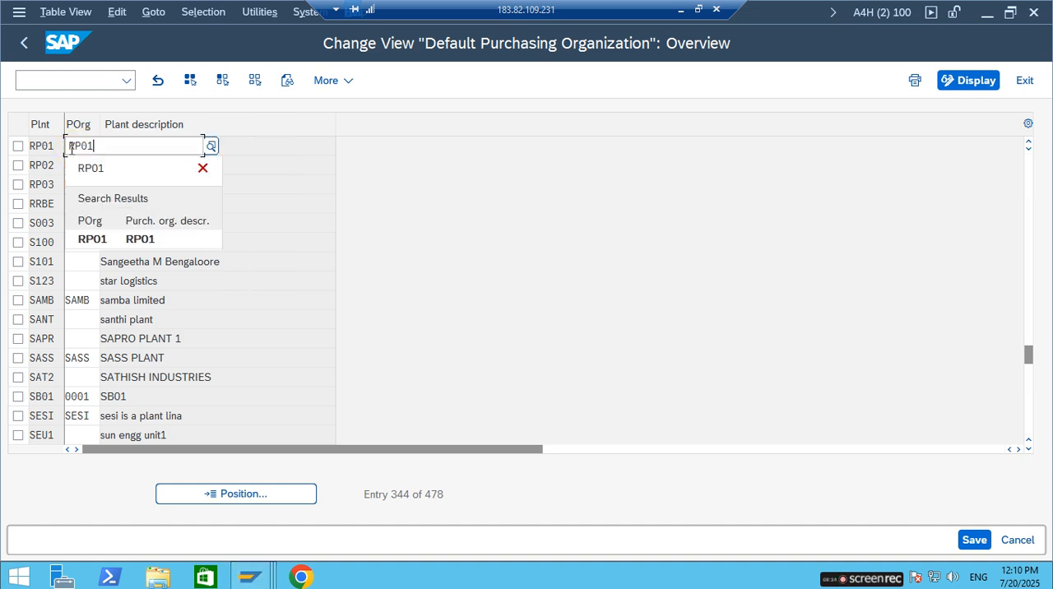
left_click(107, 238)
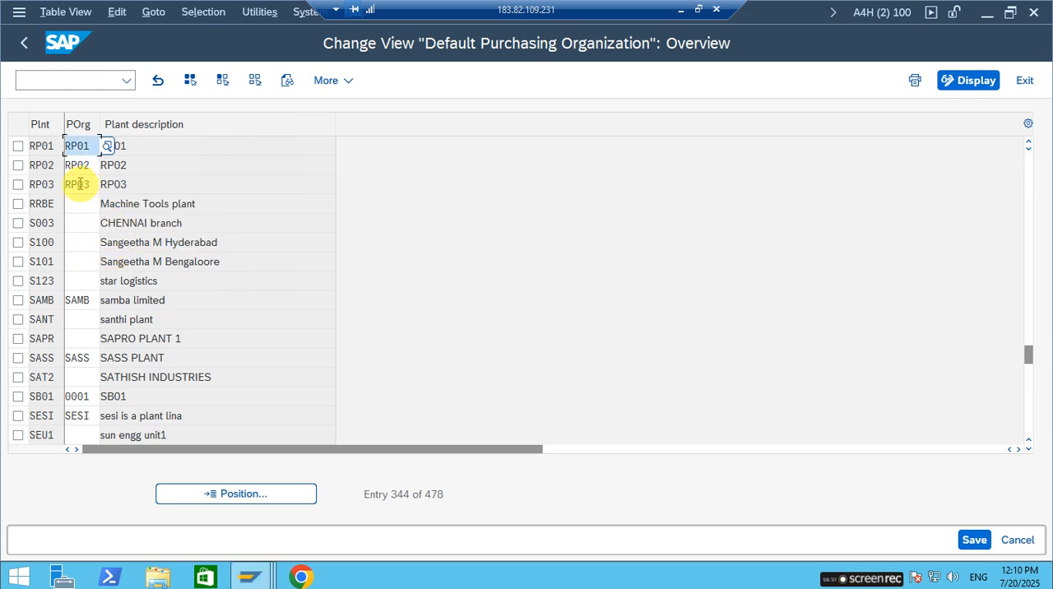
left_click(975, 541)
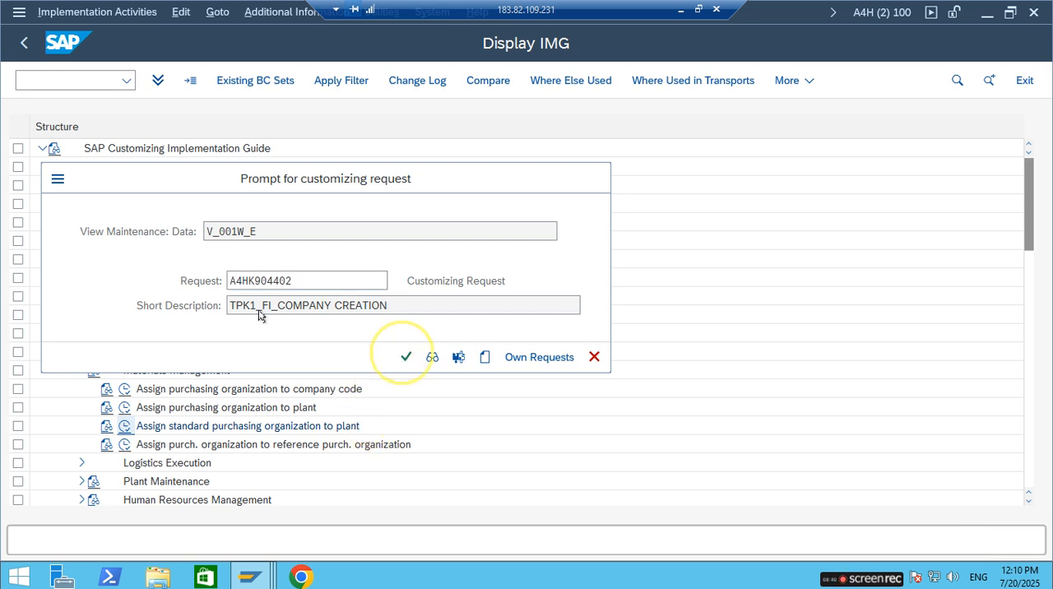
left_click(405, 356)
Save the default purchasing organization entry for plant RP01 again and return to the SAP Easy Access screen.
left_click(42, 147)
double_click(93, 145)
left_click(49, 147)
double_click(87, 145)
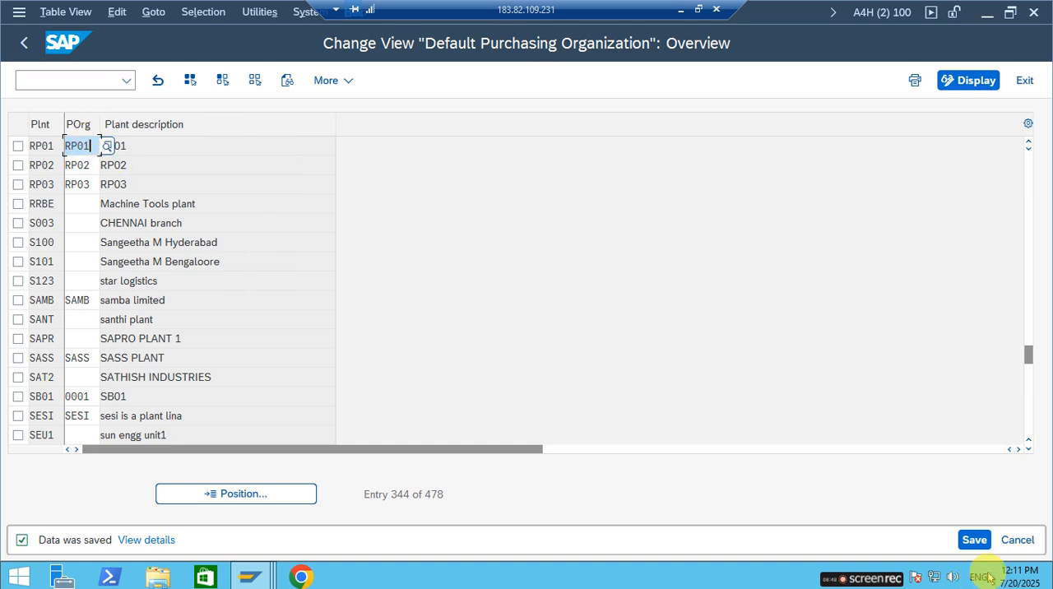
left_click(972, 540)
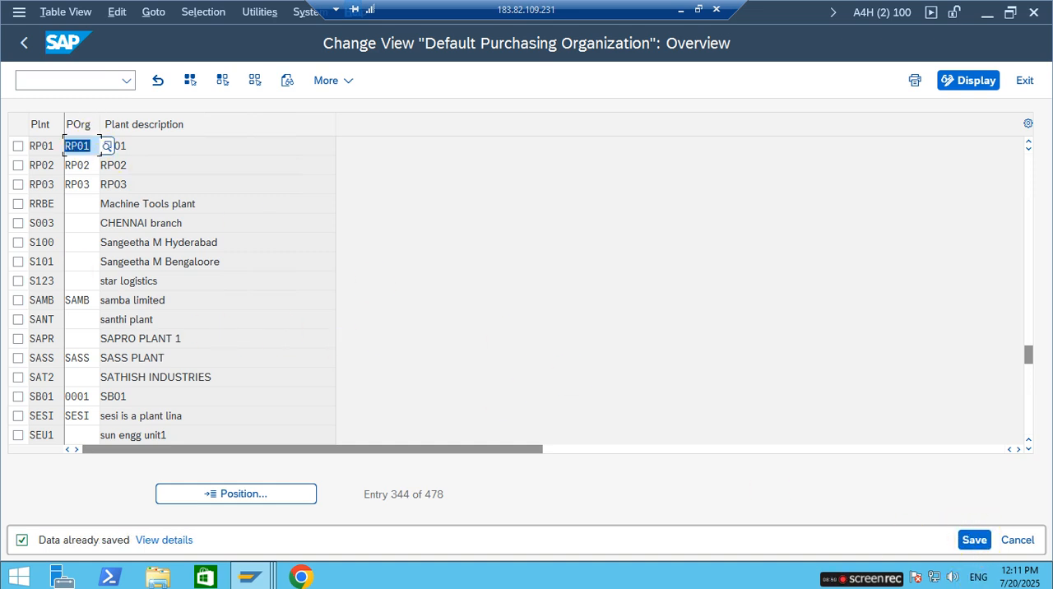
left_click(24, 43)
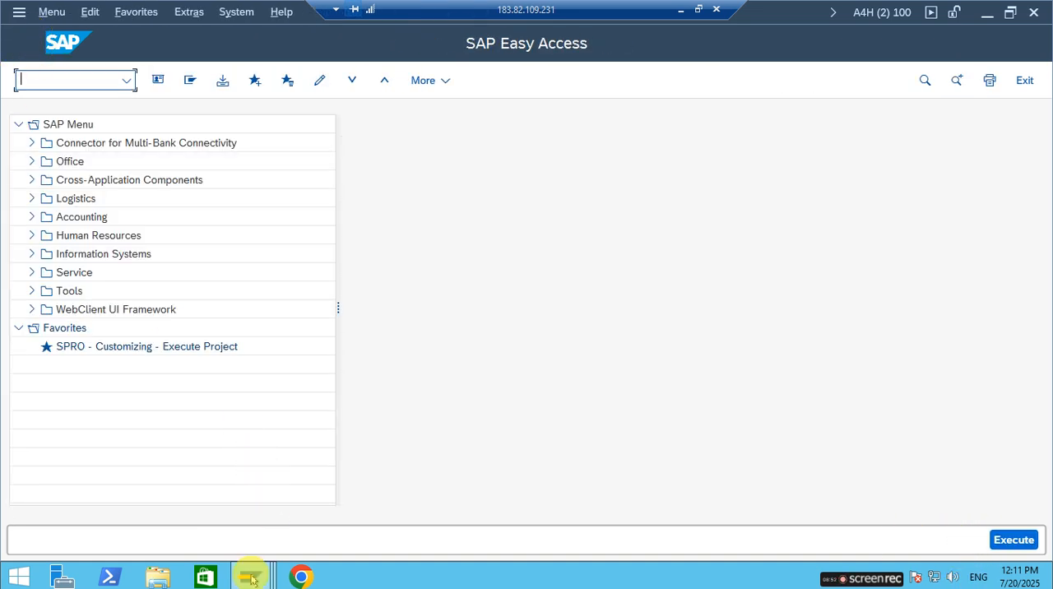
Switch back to the goods receipt session, abandon the current entry and start transaction MIGO again.
mouse_move(250, 578)
left_click(277, 528)
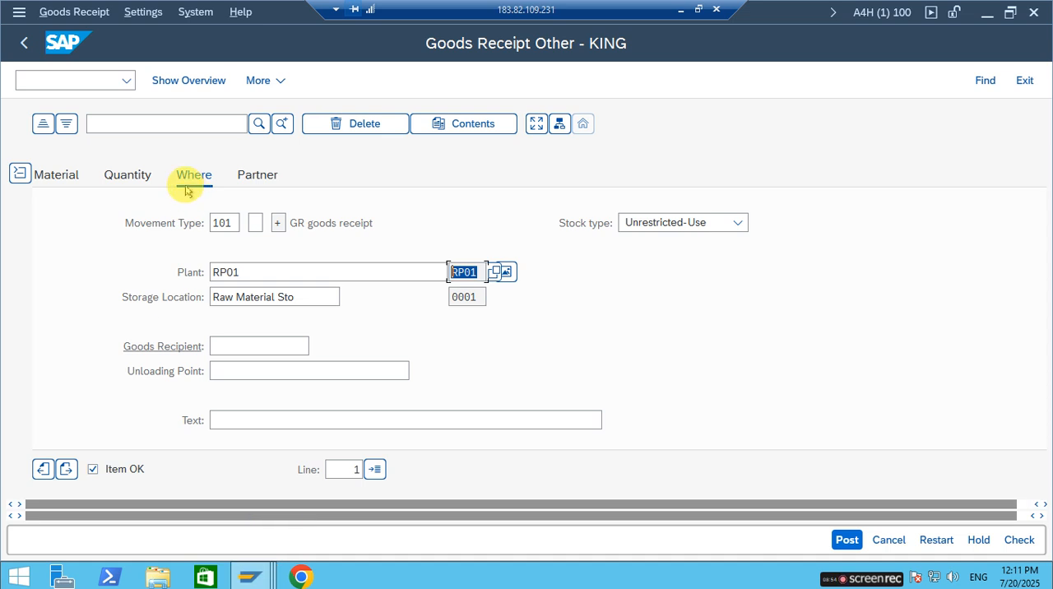
left_click(92, 78)
type("/n")
key("Return")
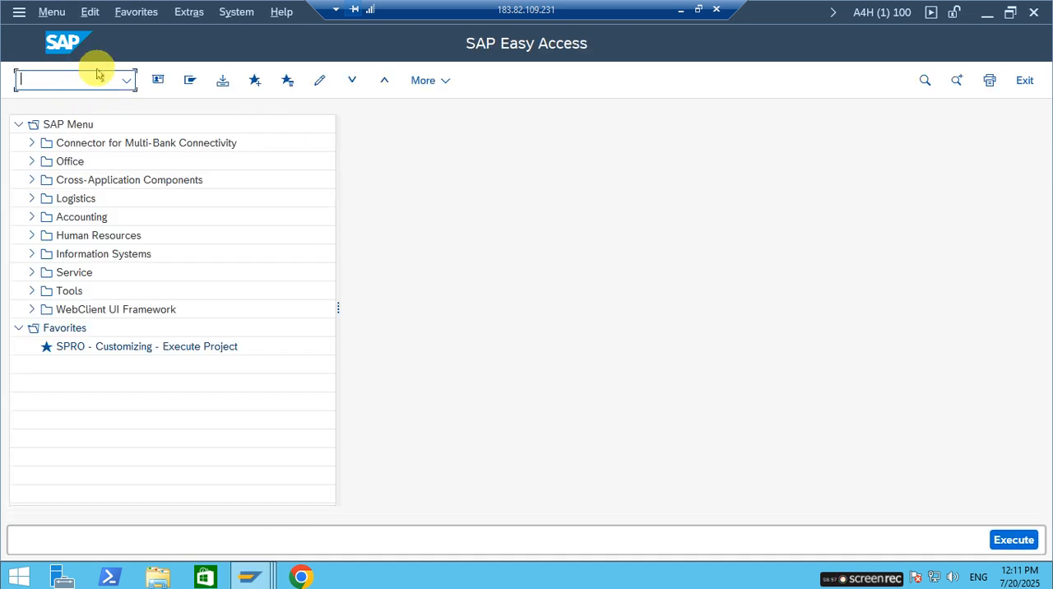
type("MIGO")
key("Return")
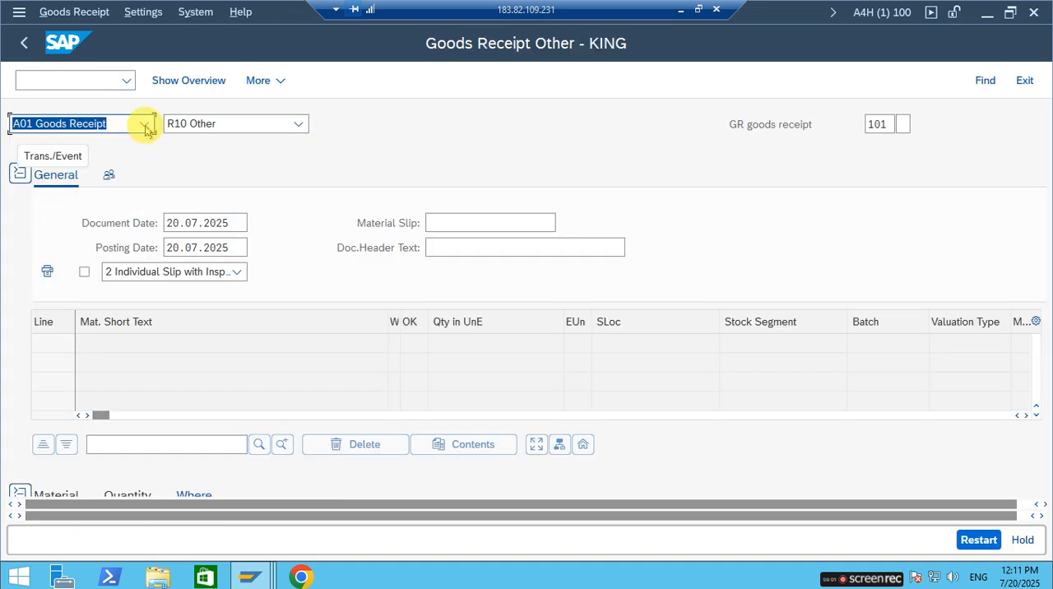
Enter material RAW-MAT3 for the goods receipt item, keeping reference R10 Other.
left_click(297, 124)
left_click(371, 123)
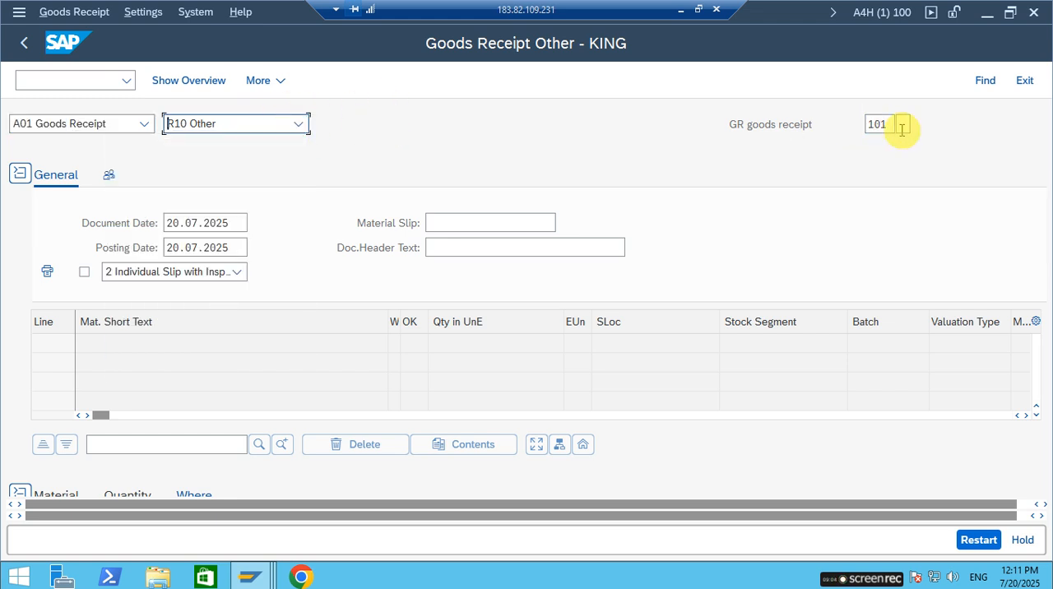
scroll(119, 362, "down", 5)
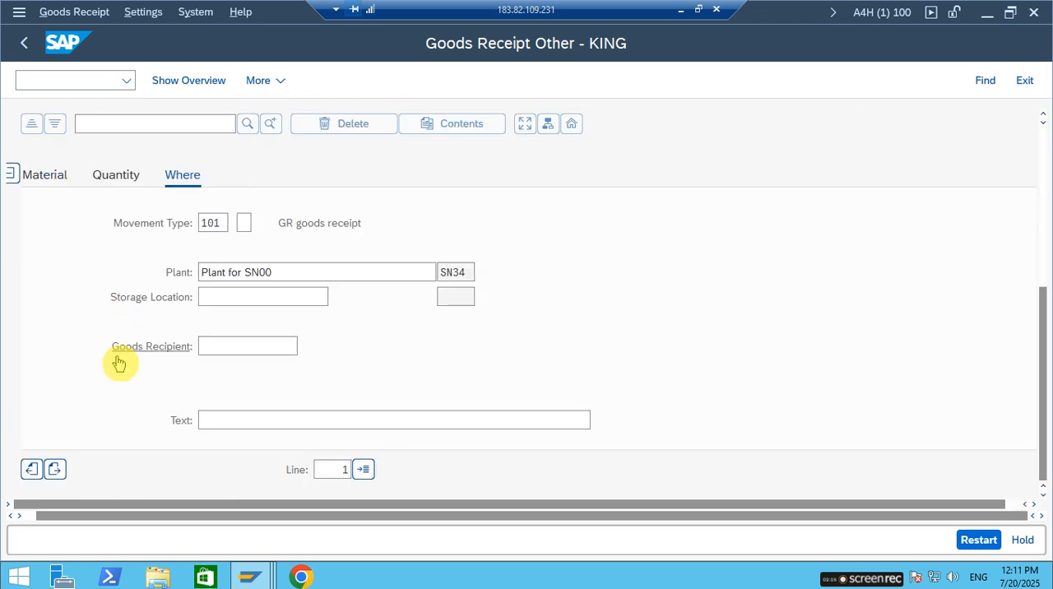
left_click(48, 176)
left_click(237, 223)
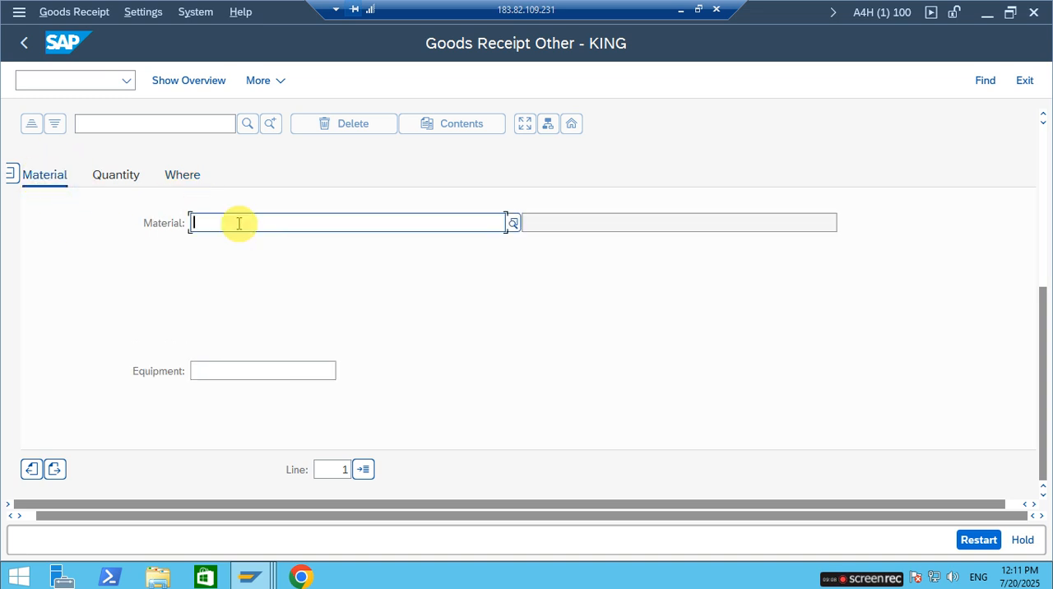
type("RAW")
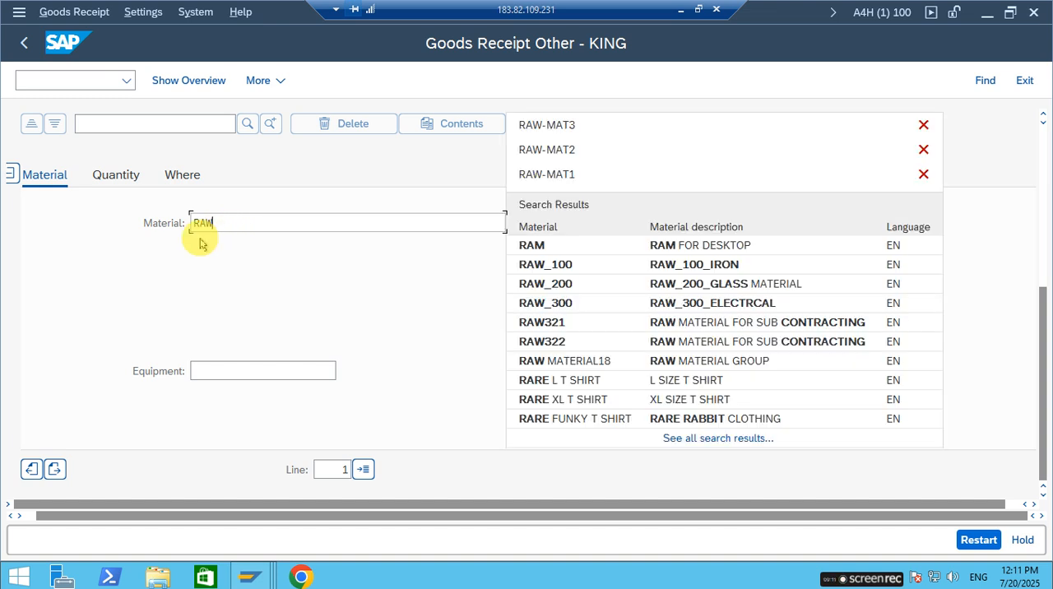
type("-MAT3")
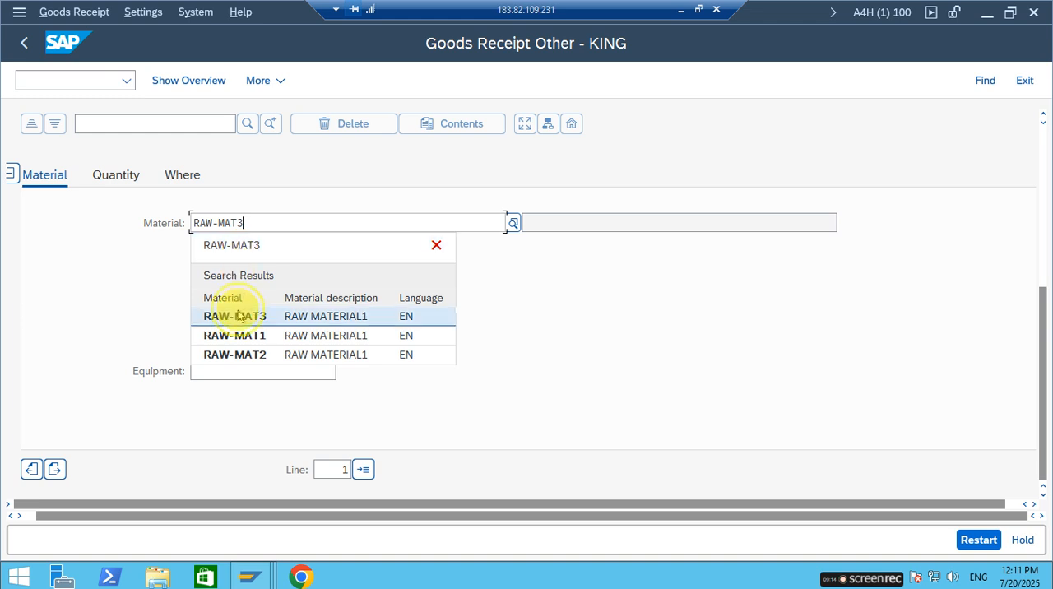
left_click(235, 316)
Set the item's quantity in unit of entry to 100 EA.
left_click(107, 173)
type("100")
key("Tab")
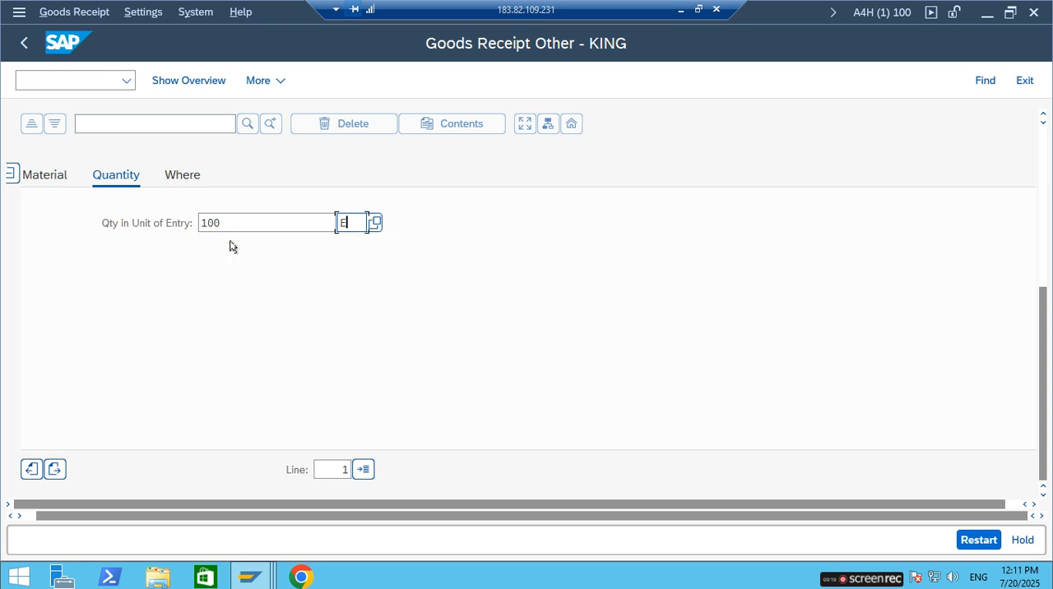
Assign plant RP01 and storage location 0001 to the item, then check the goods receipt and close the log.
left_click(182, 173)
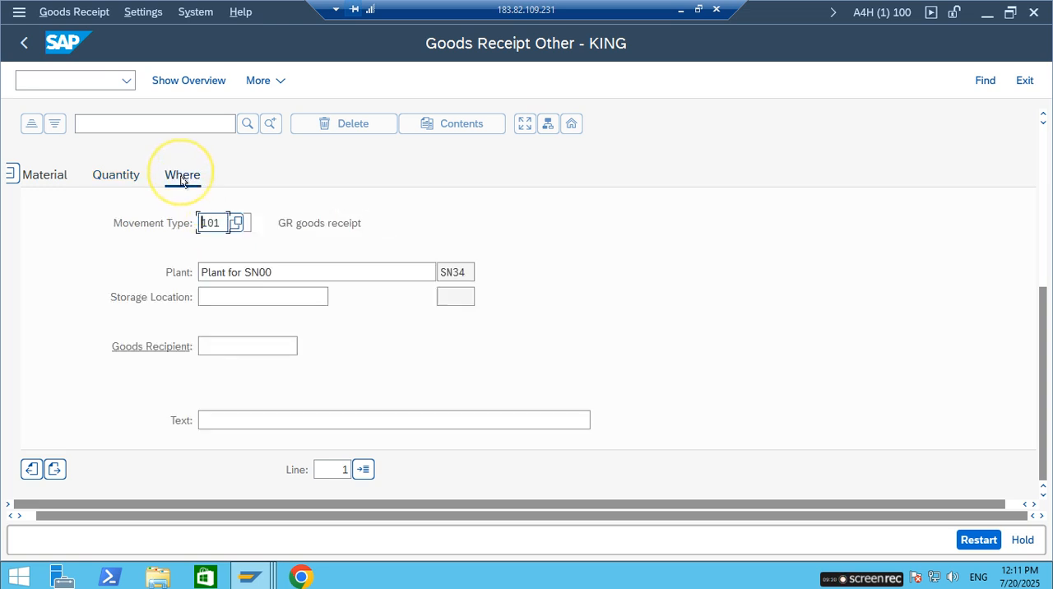
key("Tab")
type("RP01")
key("Tab")
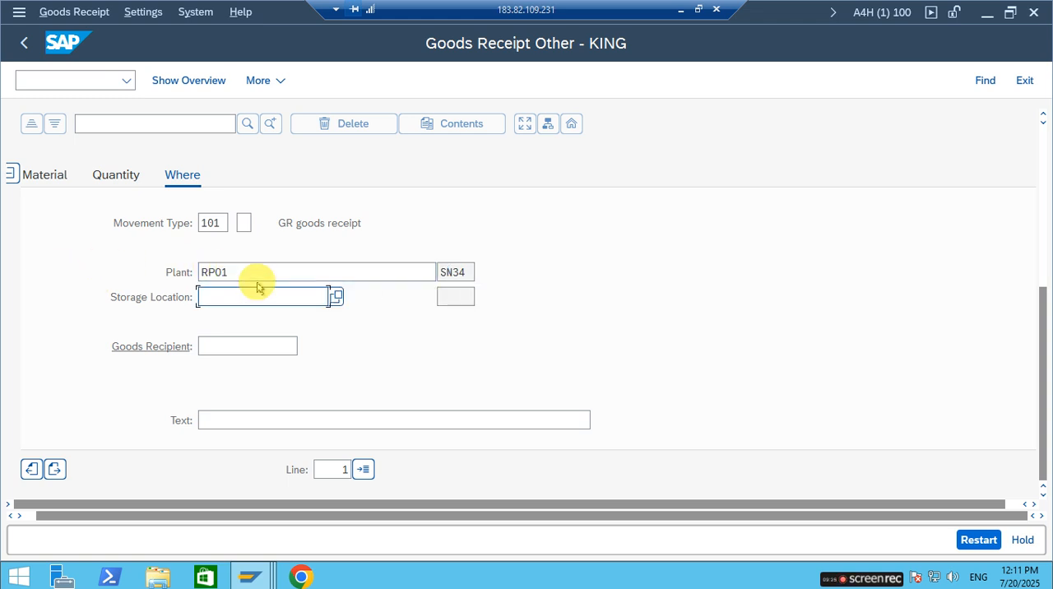
type("0001")
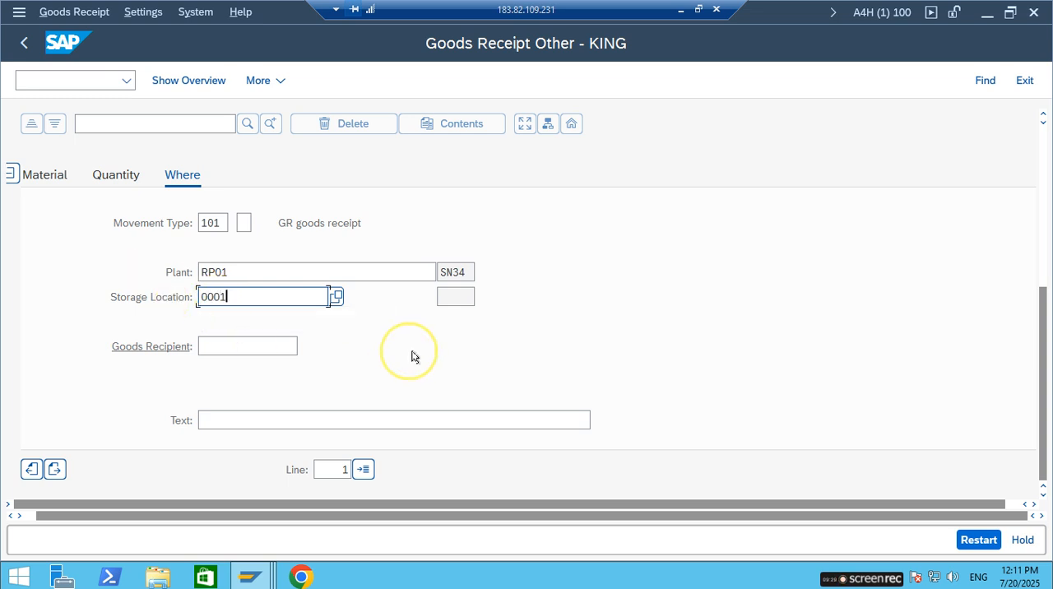
left_click(347, 404)
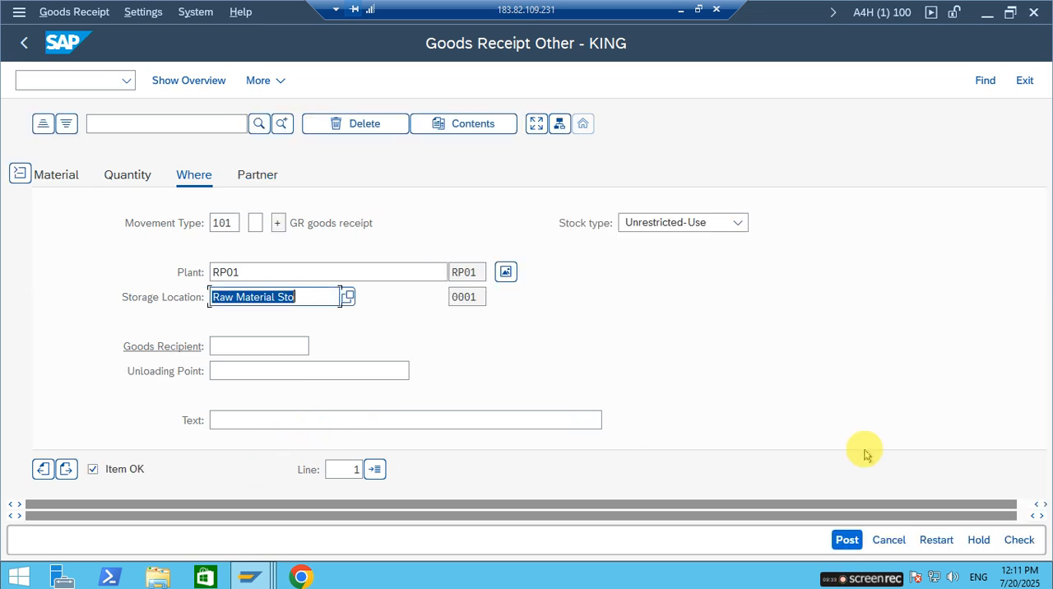
left_click(1012, 539)
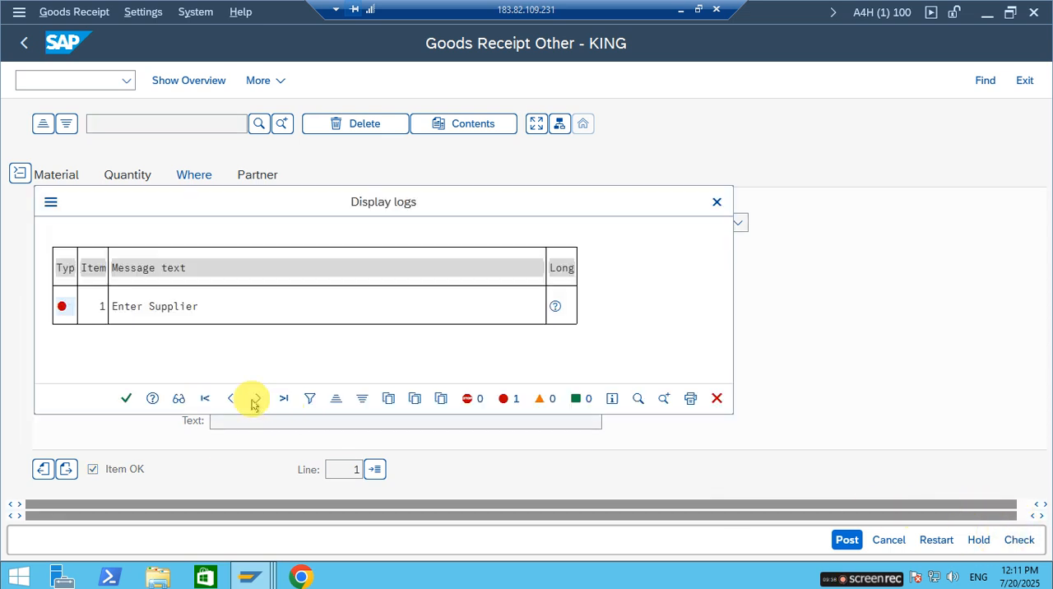
left_click(126, 398)
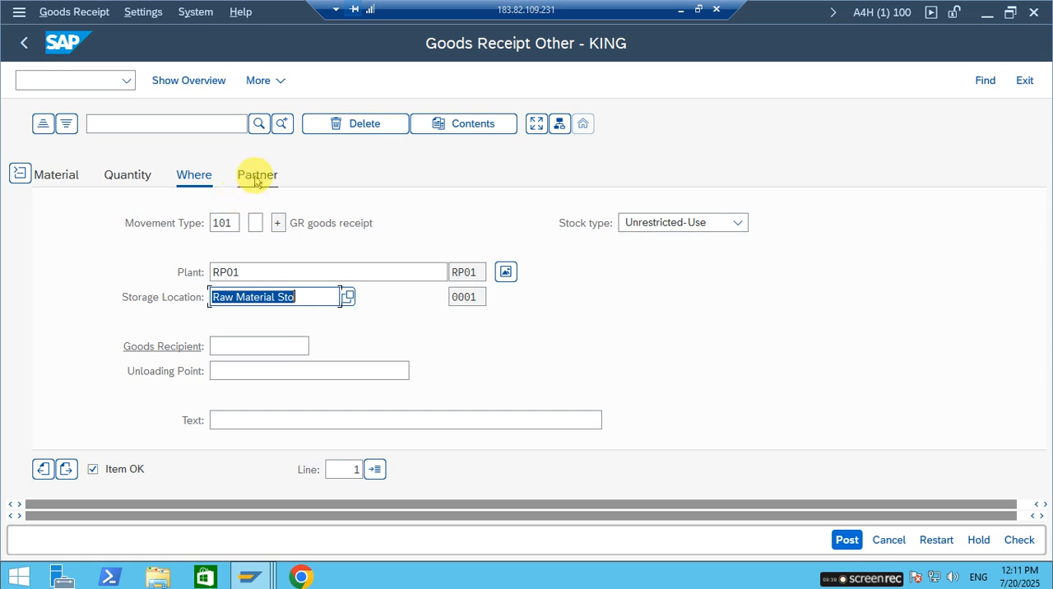
Enter Sami Manufacturing Industry as the item's vendor by its supplier number and check the goods receipt again.
left_click(257, 176)
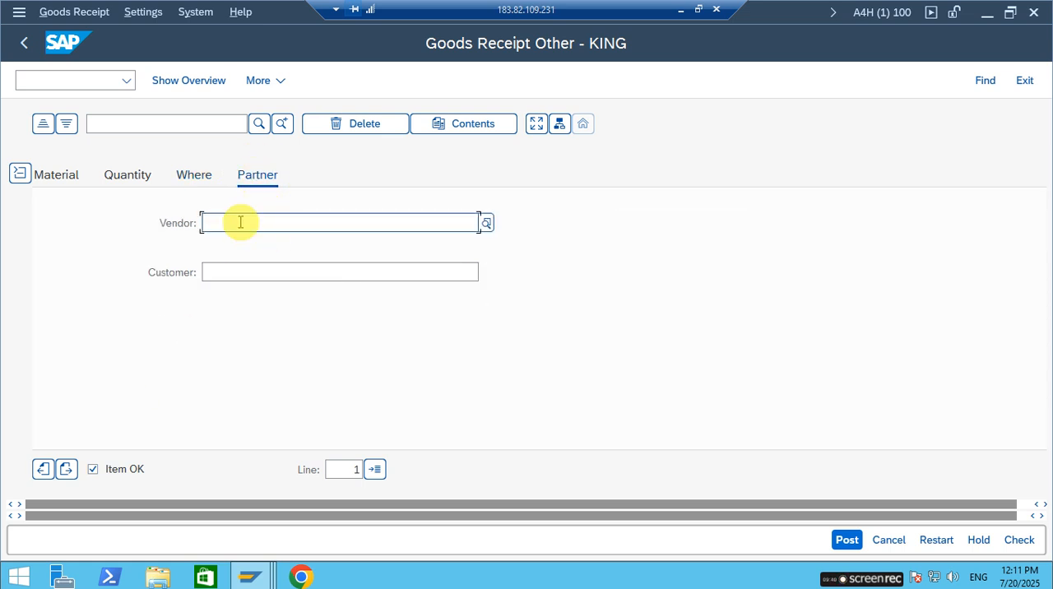
type("60000")
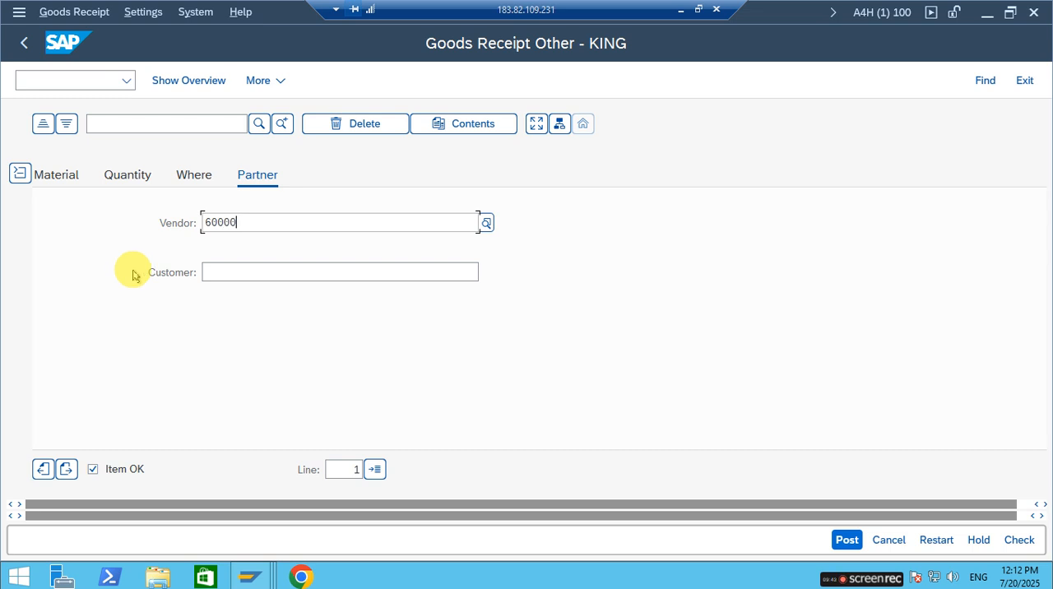
type("28")
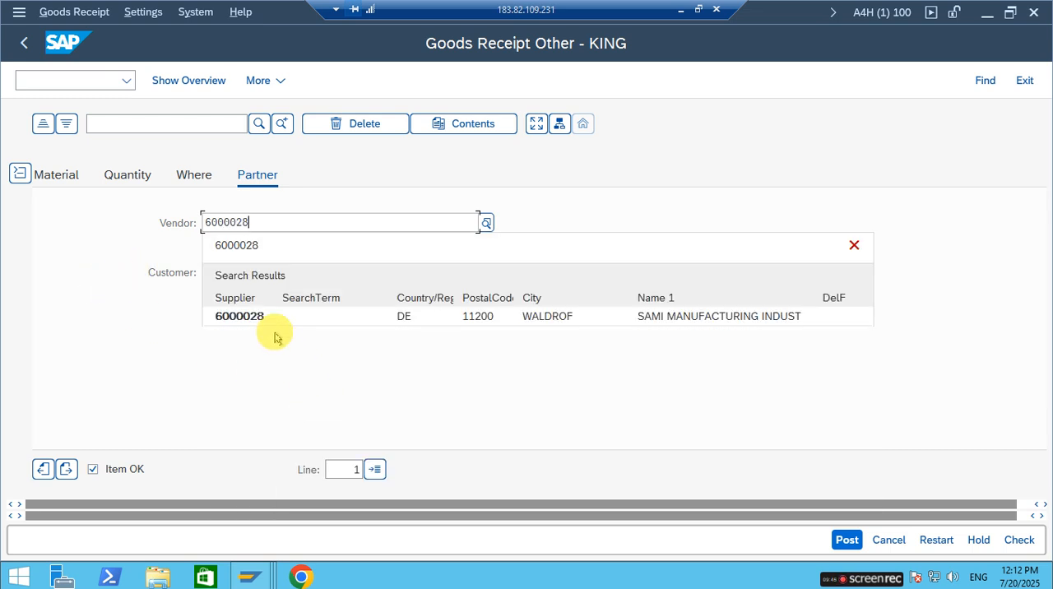
left_click(265, 314)
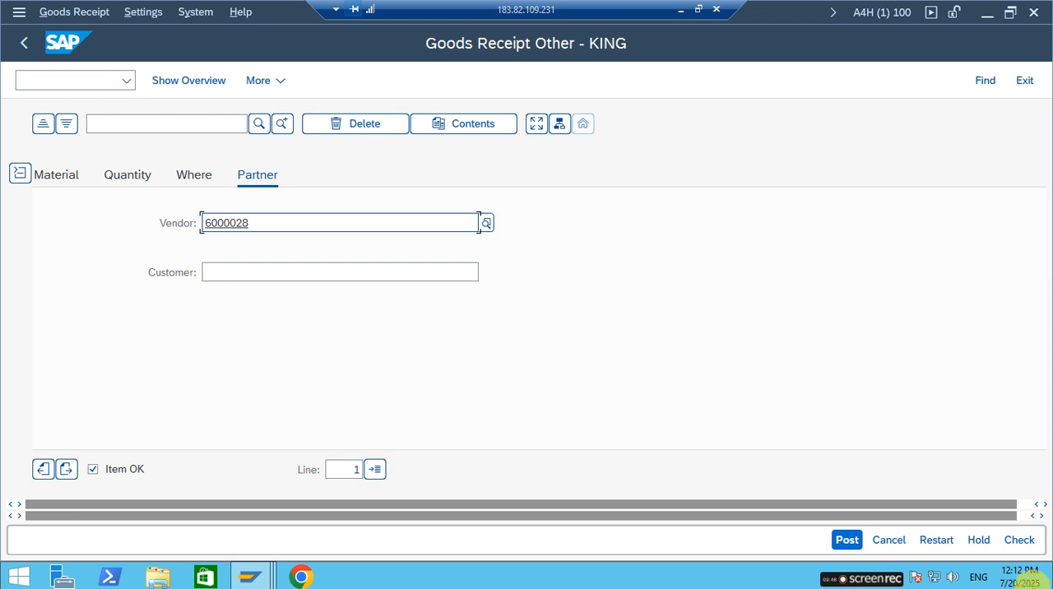
left_click(1023, 540)
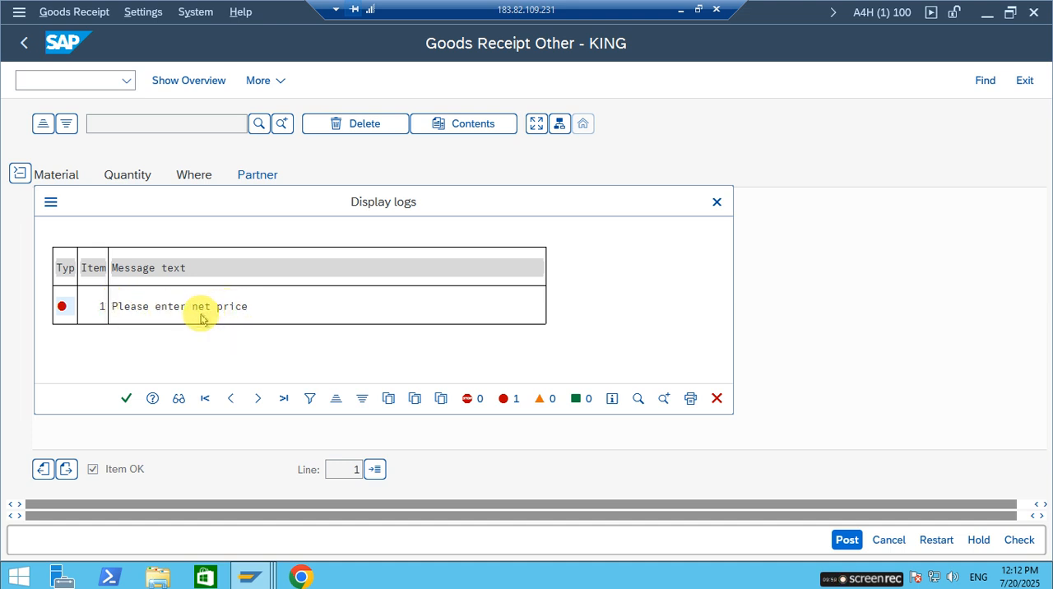
Switch to the PowerPoint deck, review the info record price rule on the Prerequisite 2 slide, and return to the SAP remote session.
left_click(681, 11)
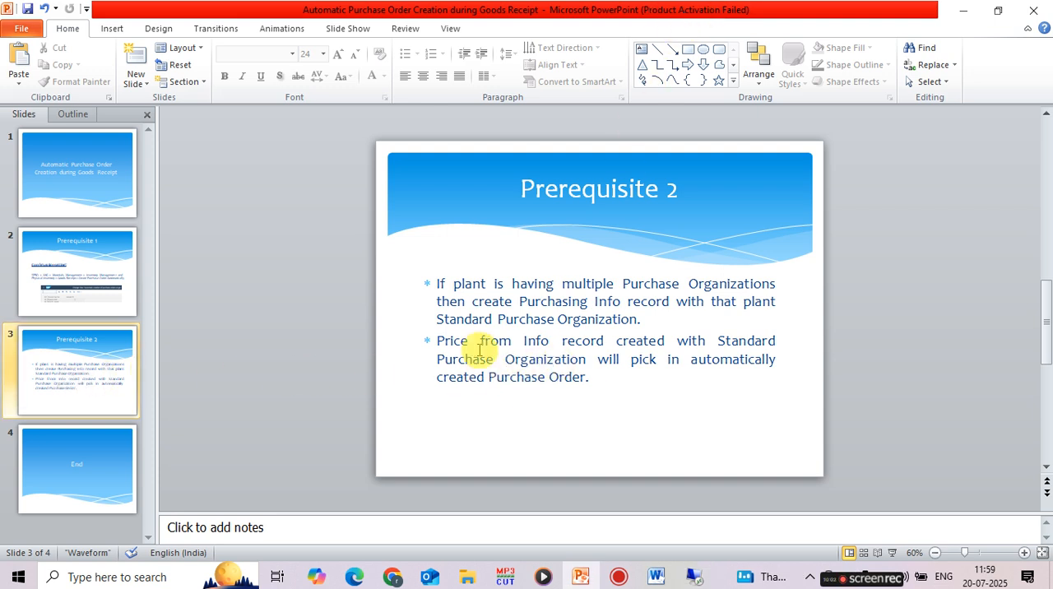
double_click(447, 340)
left_click_drag(539, 337, 541, 340)
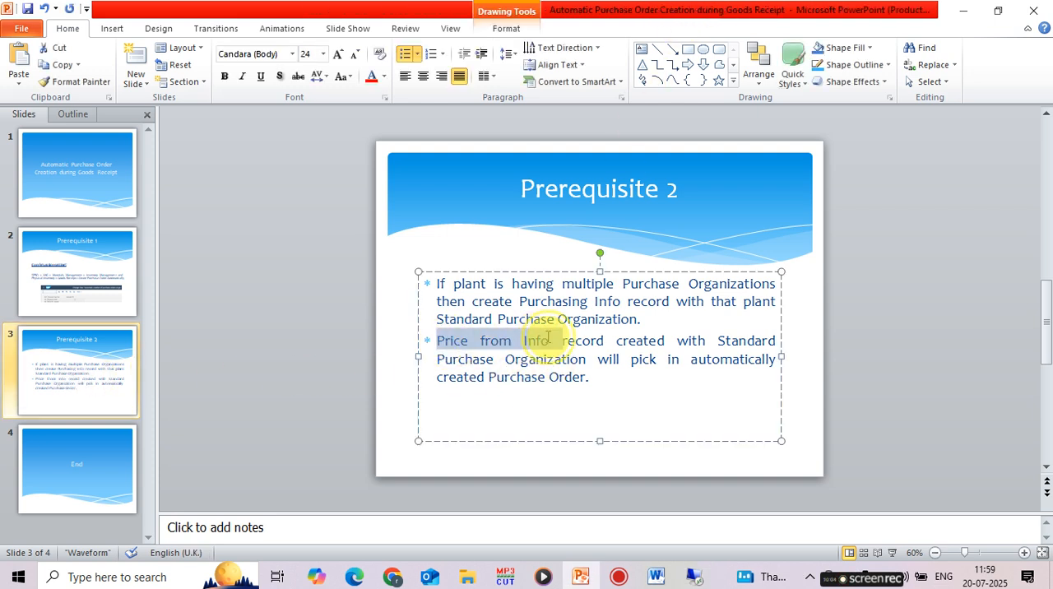
left_click(501, 378)
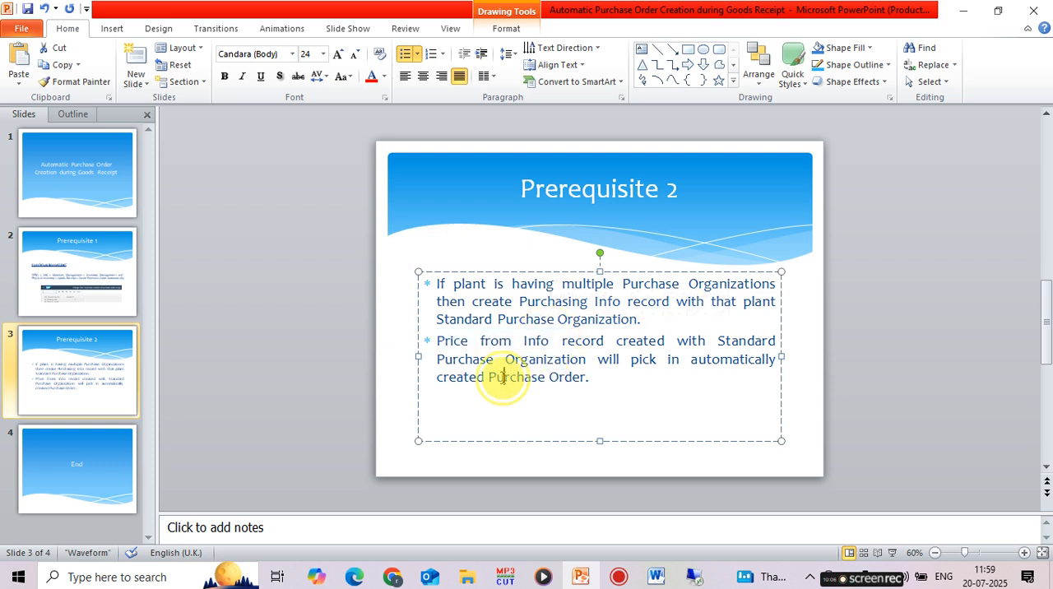
left_click_drag(445, 341, 764, 341)
left_click_drag(644, 353, 594, 360)
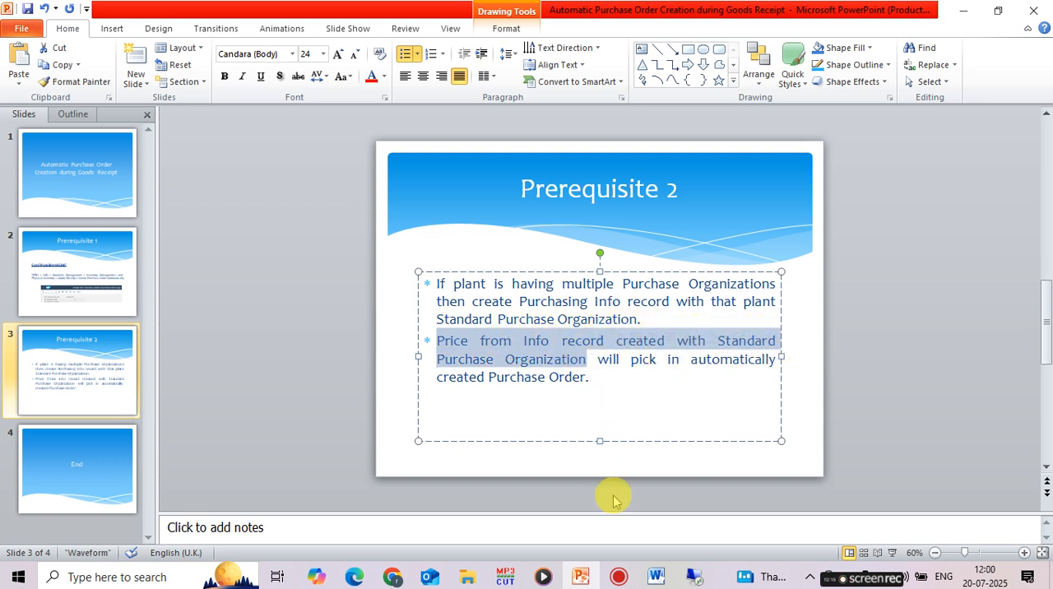
left_click(693, 576)
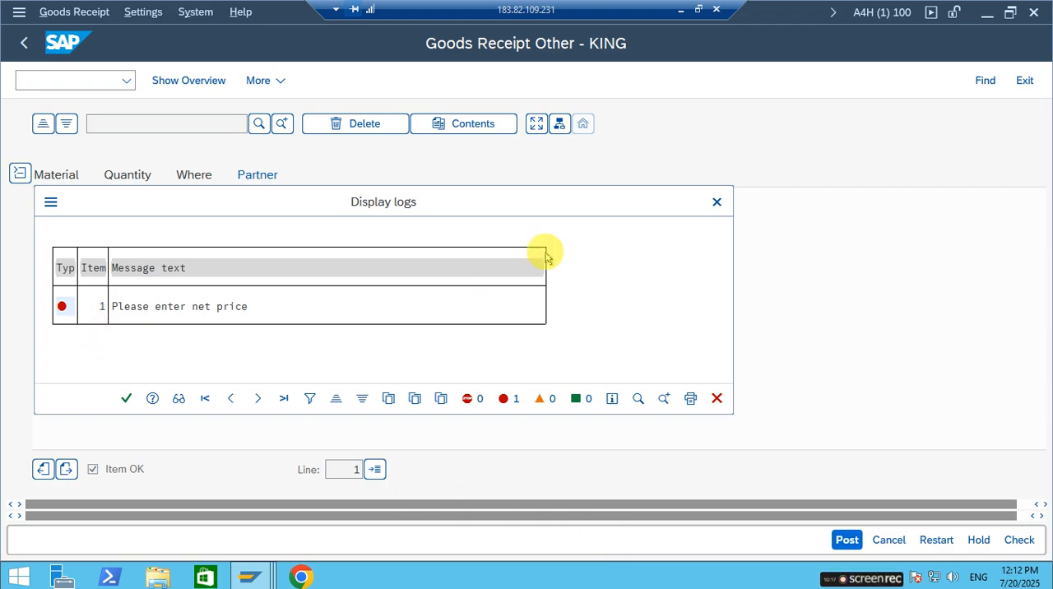
Close the check log and examine the material, vendor and header data of the goods receipt item.
left_click(715, 202)
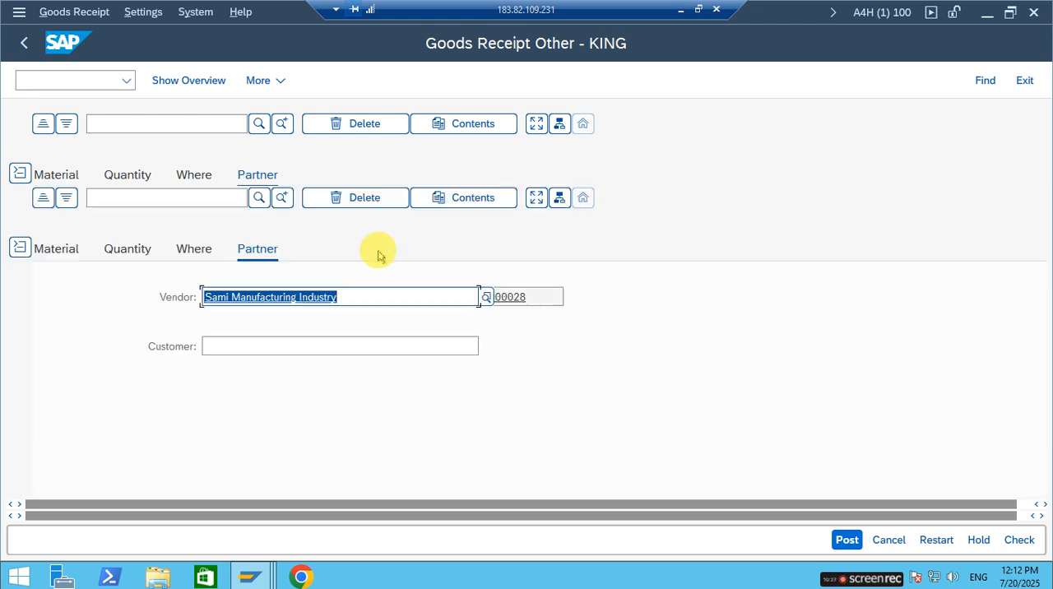
left_click(38, 322)
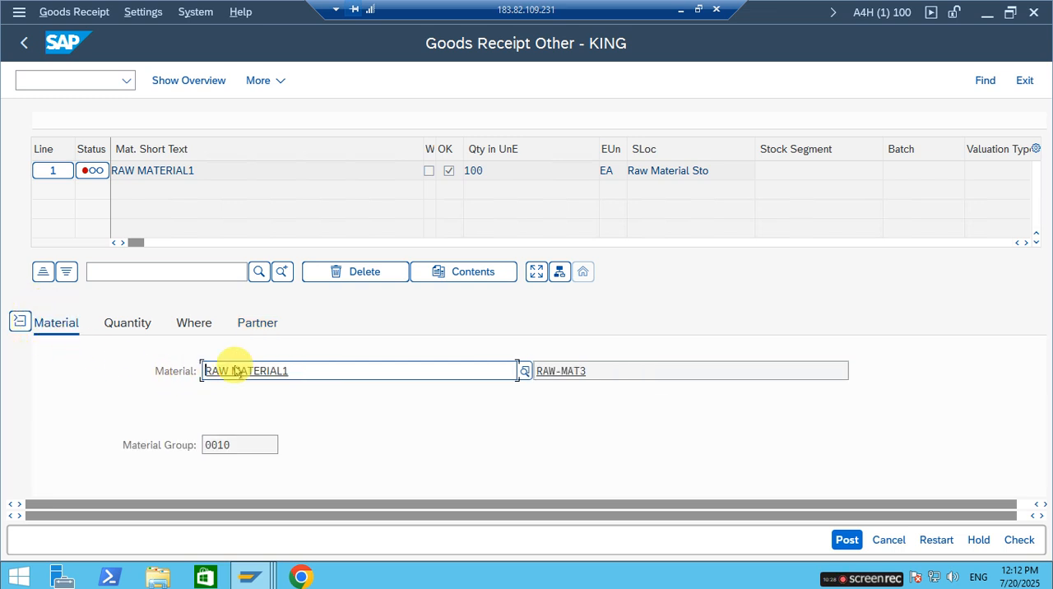
left_click_drag(315, 370, 204, 370)
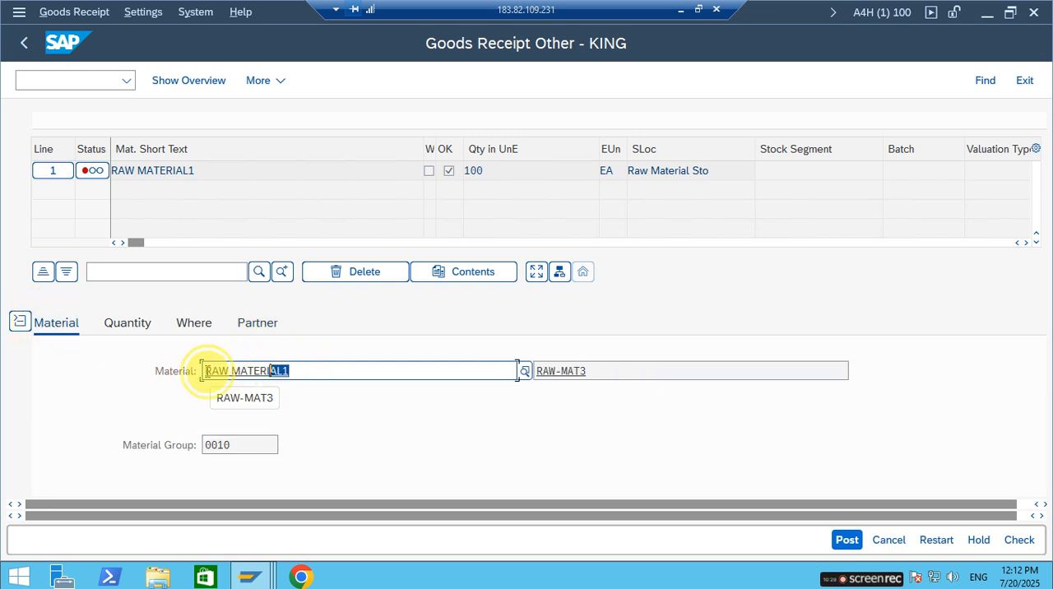
left_click(262, 323)
left_click_drag(535, 371, 469, 369)
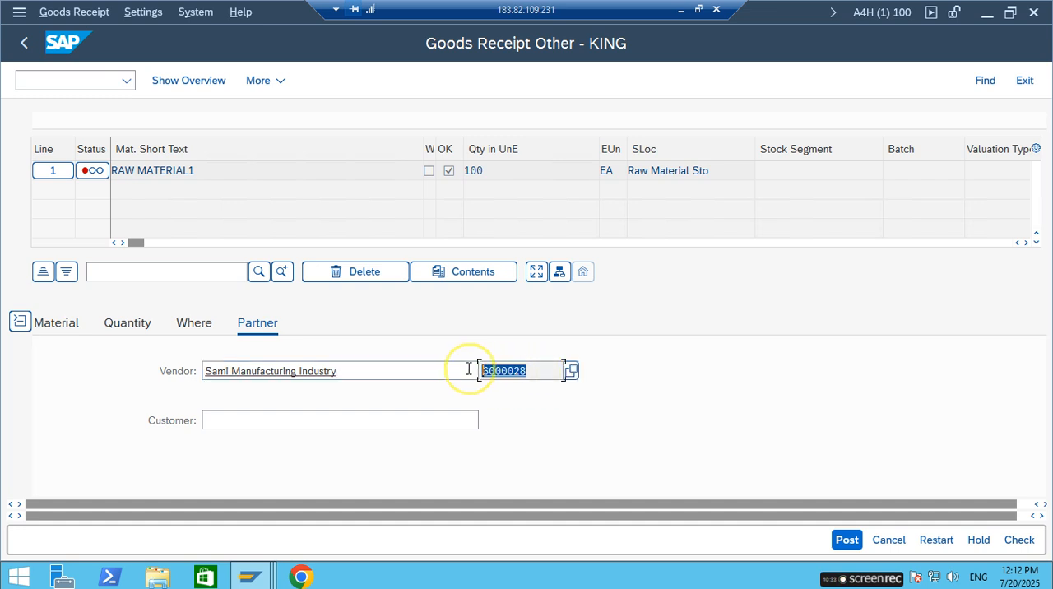
scroll(339, 378, "down", 3)
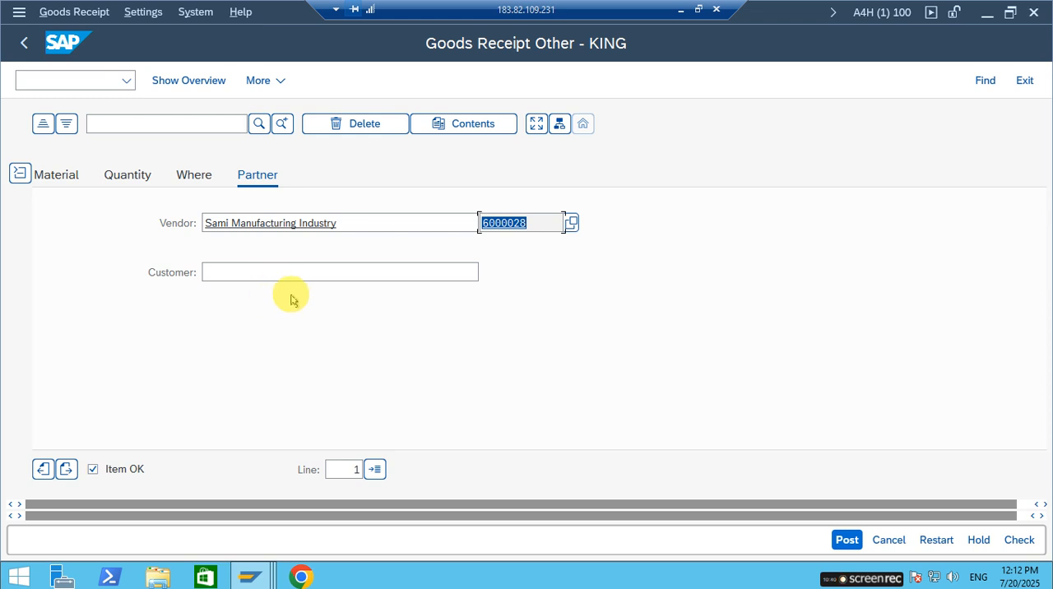
scroll(280, 317, "up", 3)
scroll(252, 362, "down", 3)
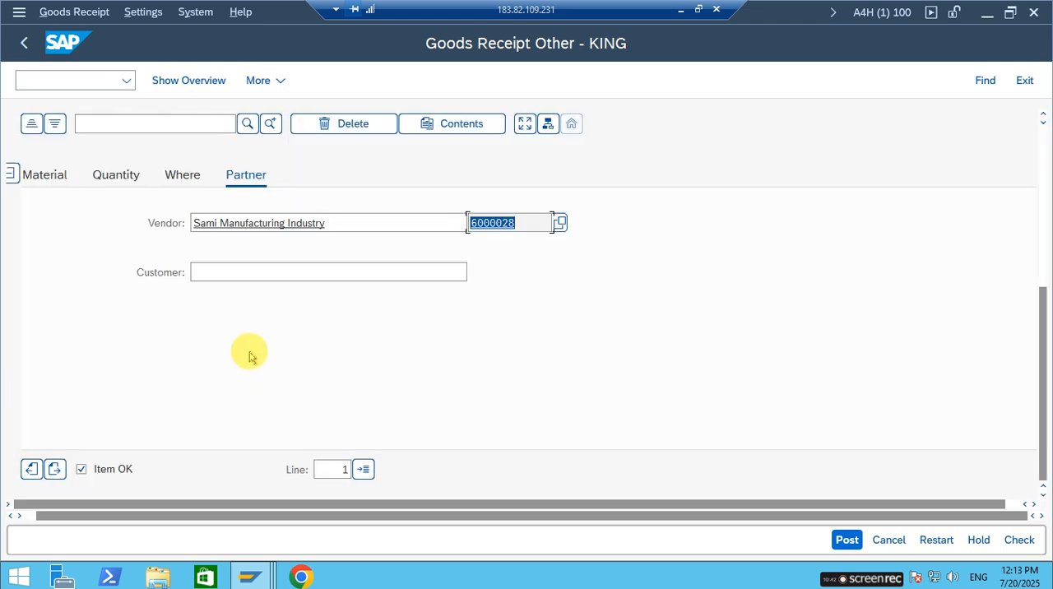
scroll(252, 355, "up", 3)
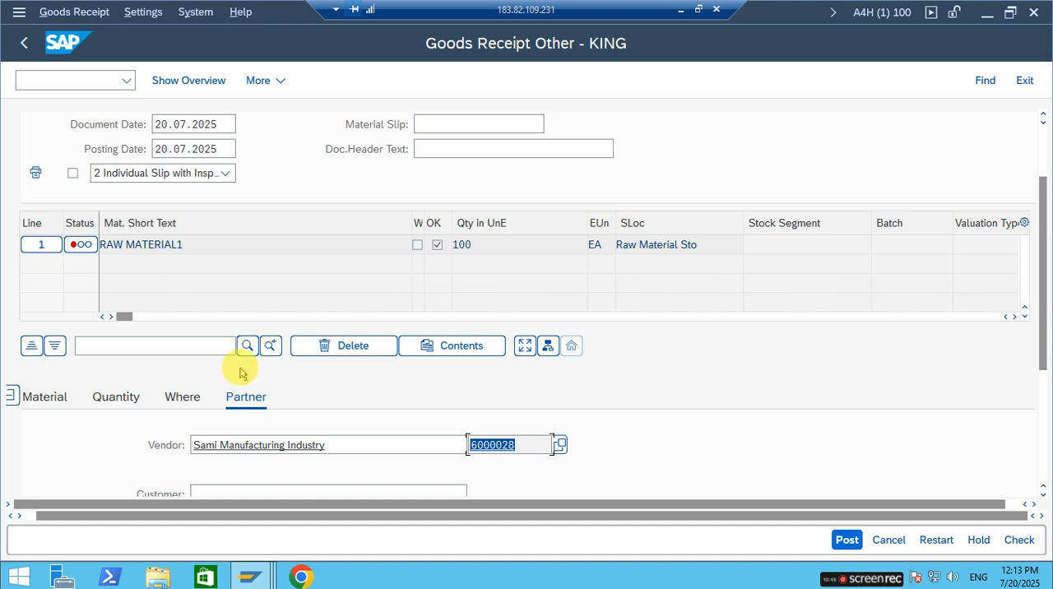
scroll(235, 389, "down", 1)
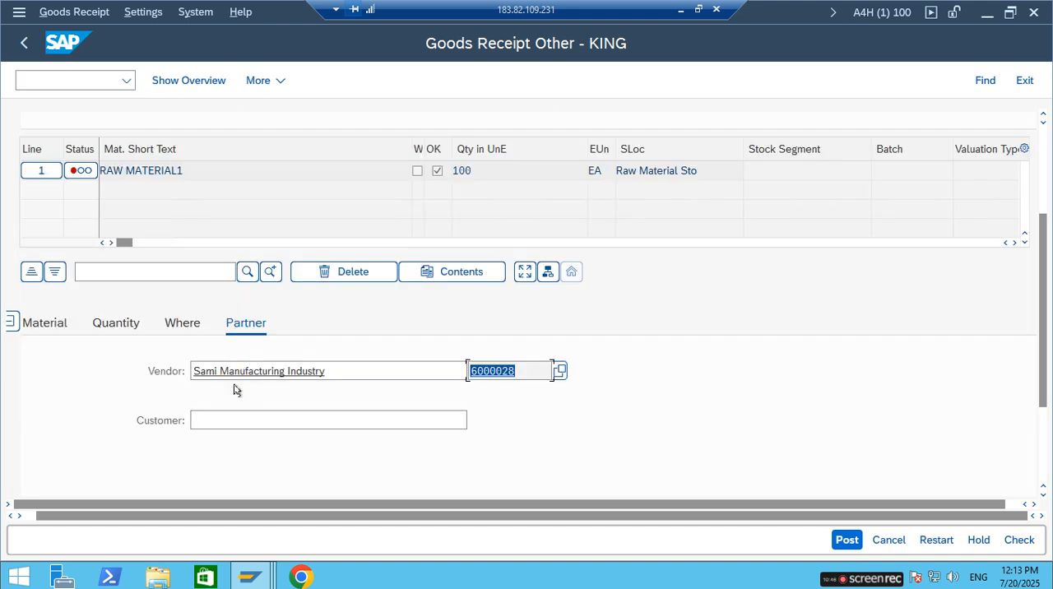
scroll(165, 400, "down", 2)
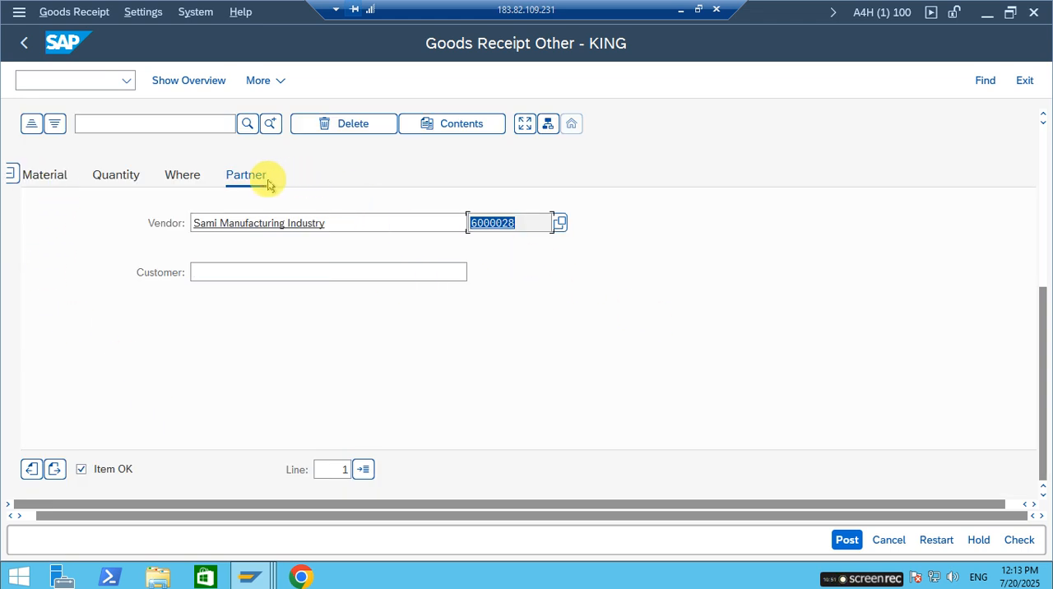
scroll(249, 218, "up", 2)
scroll(157, 169, "up", 2)
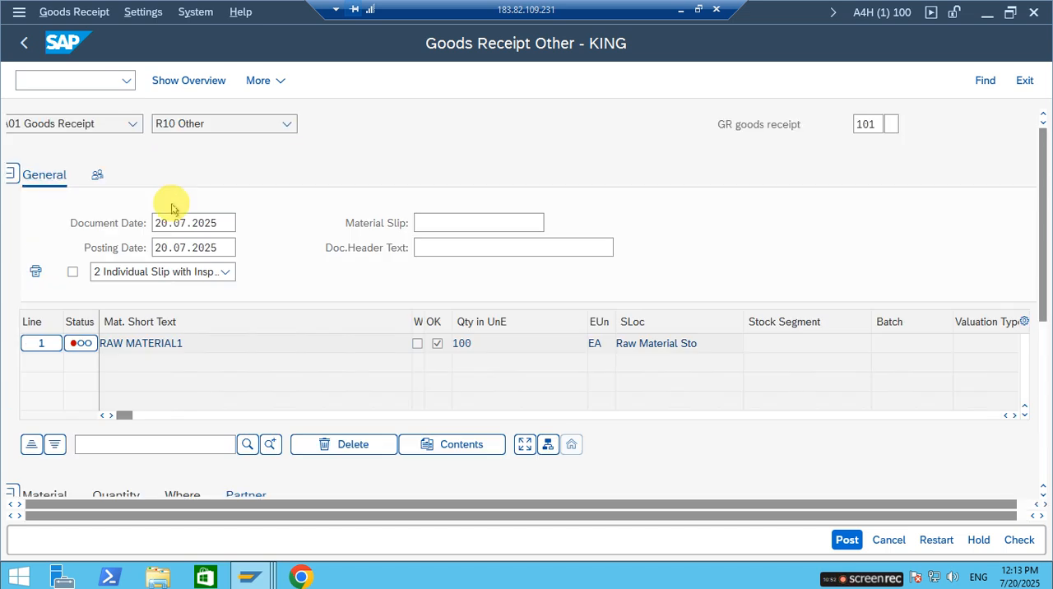
Open the Create Info Record transaction in a new session, ready for the supplier entry.
left_click(92, 79)
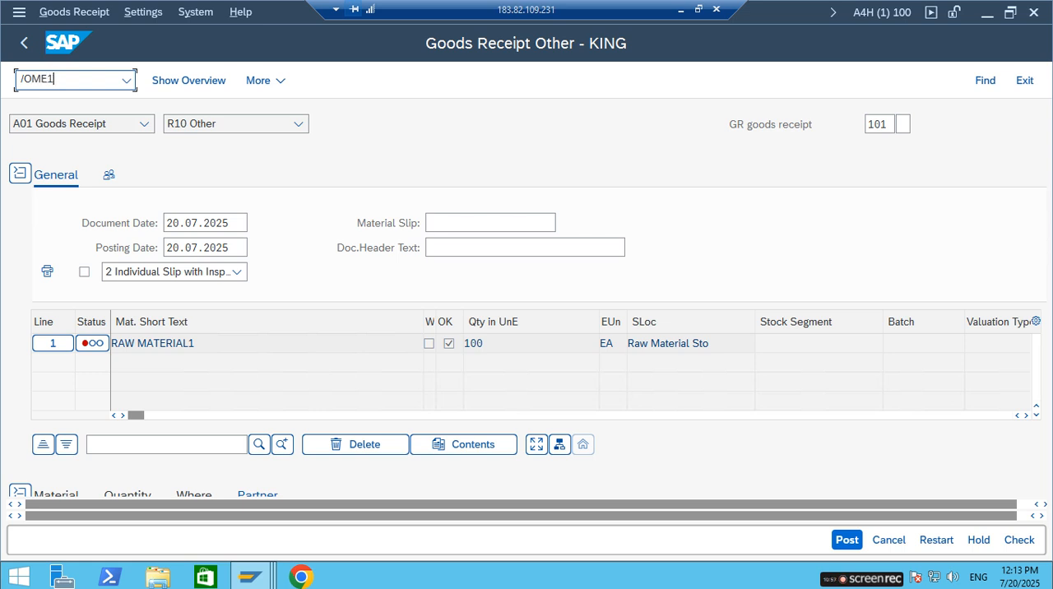
key("Return")
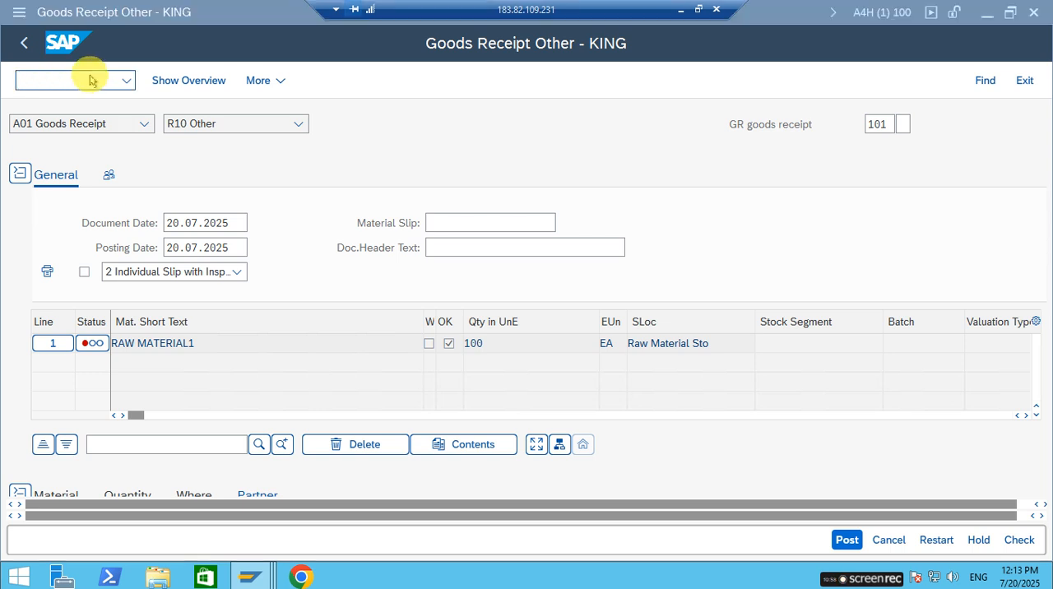
left_click(171, 161)
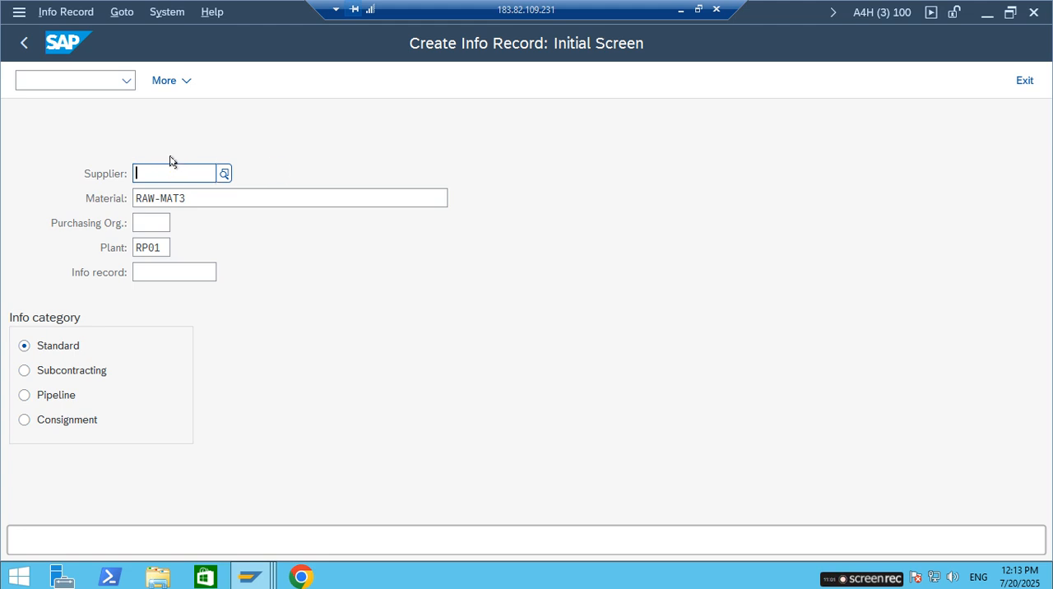
Enter Sami Manufacturing Industry's supplier number and purchasing organization RP01 for the RAW-MAT3 info record, and continue to its general data.
type("6000")
left_click(171, 161)
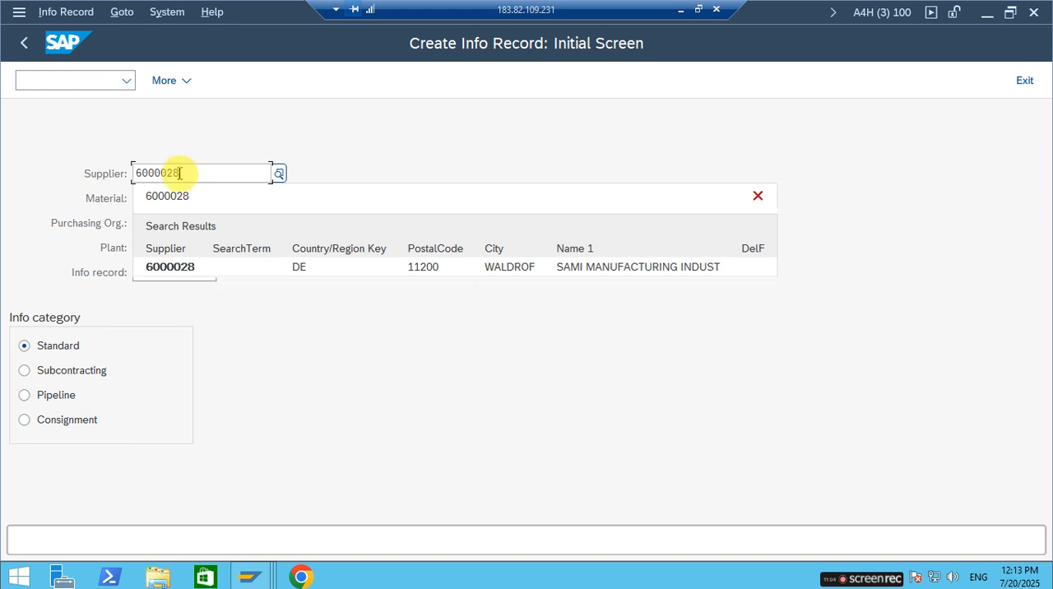
left_click(189, 198)
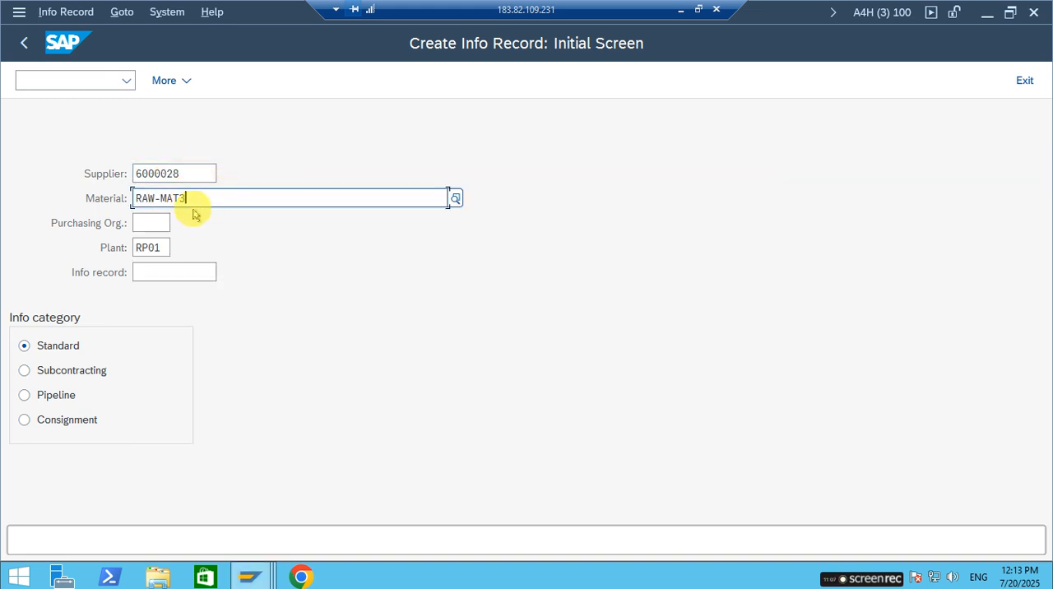
left_click(144, 227)
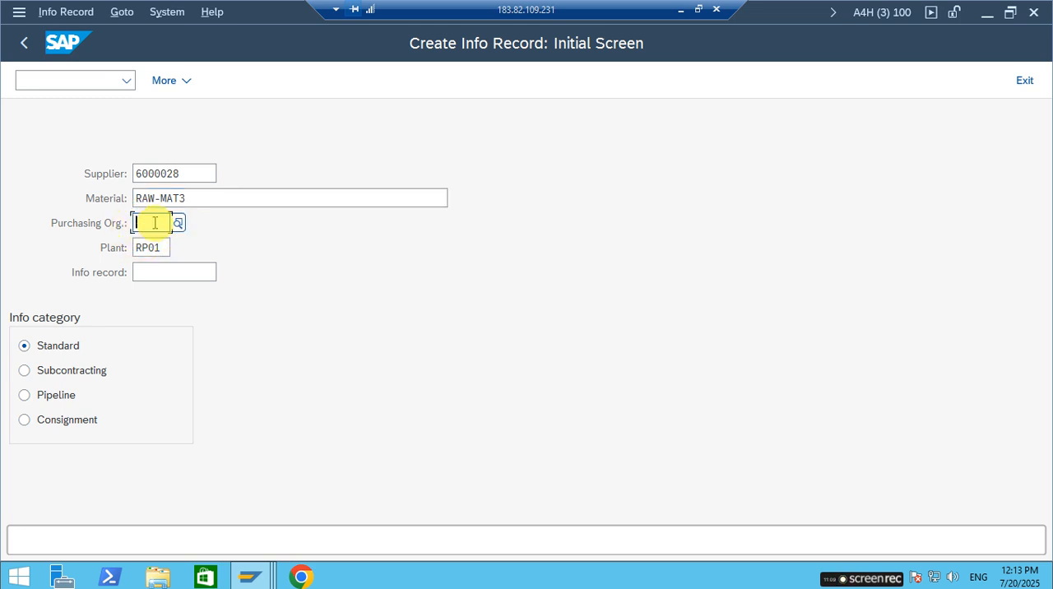
type("RP")
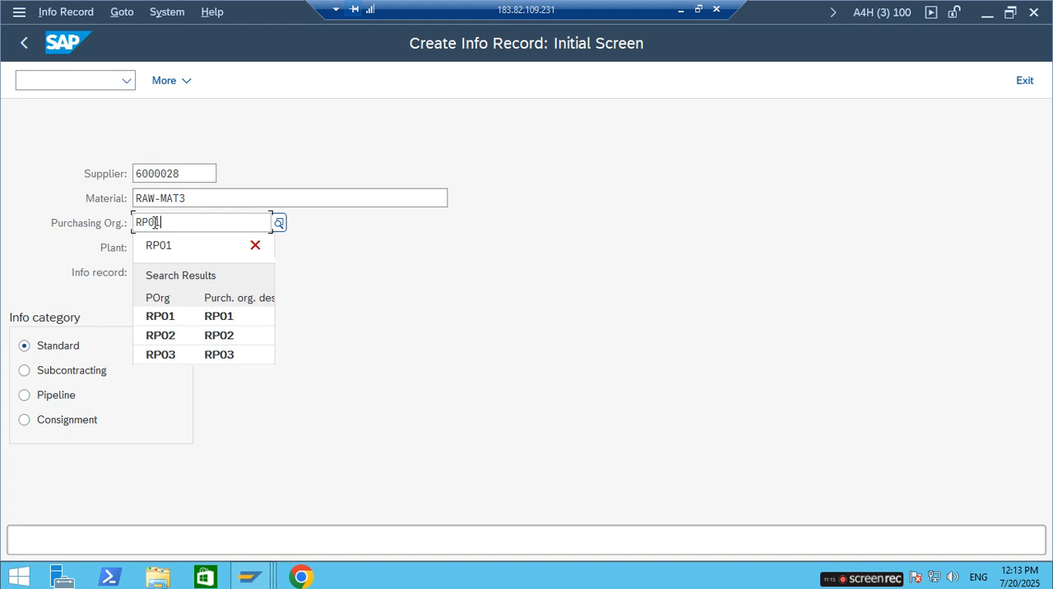
type("01")
left_click(164, 316)
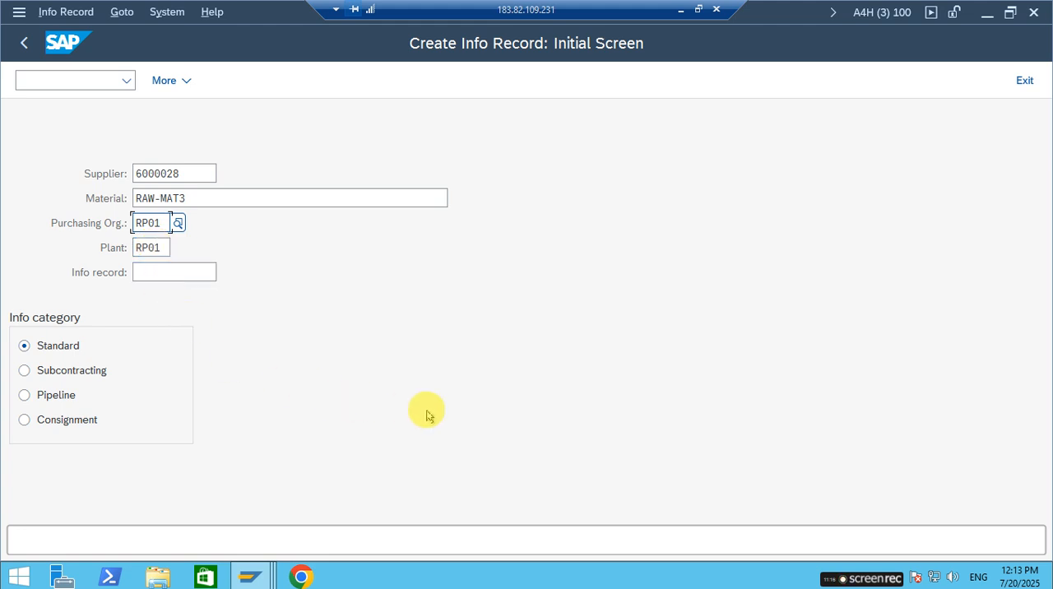
key("Return")
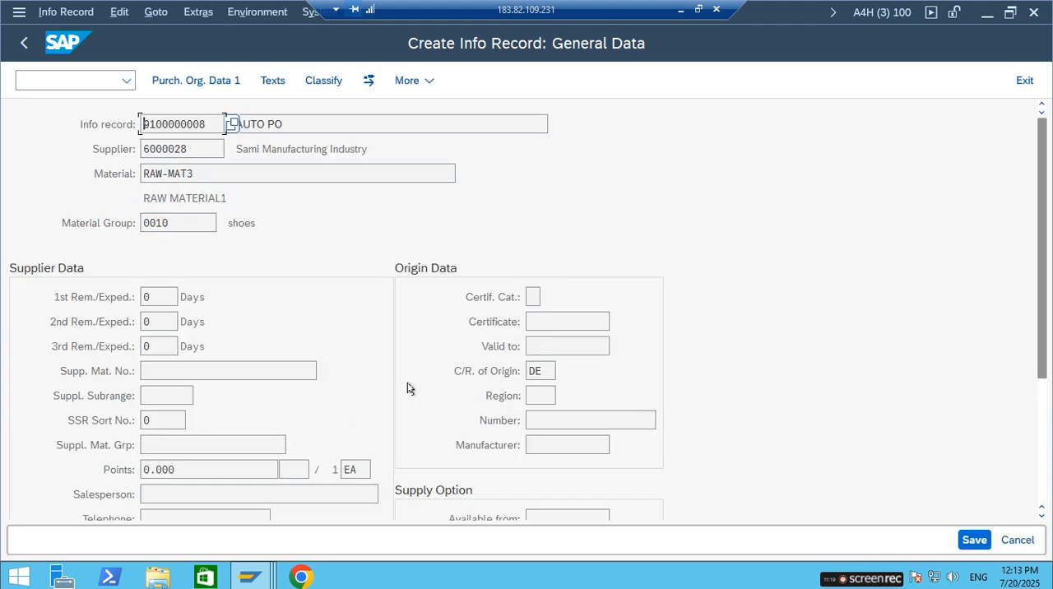
Set the purchasing organization data to a planned delivery time of 1 day, standard quantity 1 and net price 20 EUR.
scroll(402, 391, "down", 1)
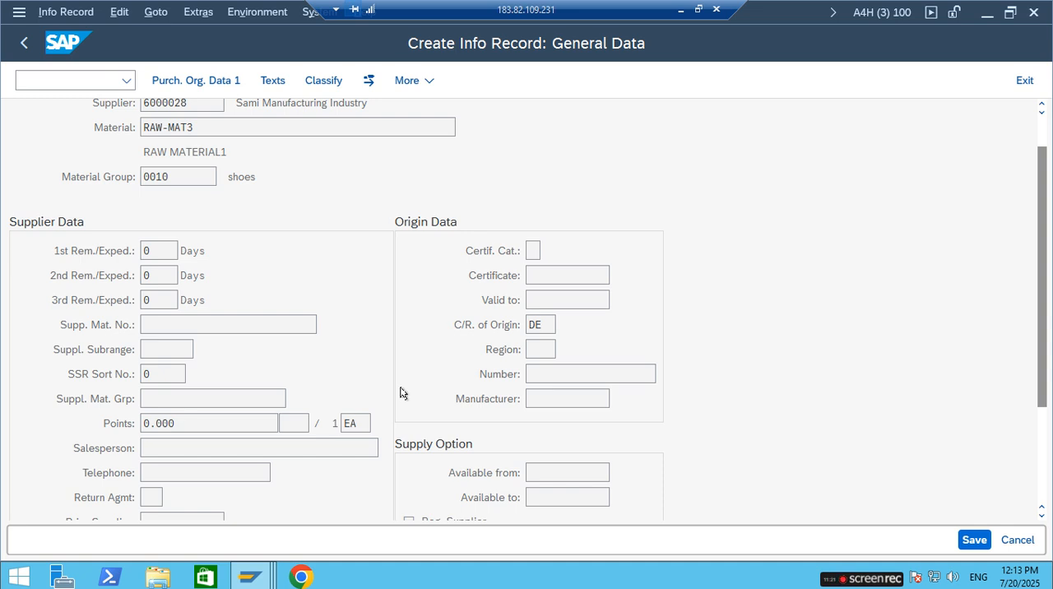
key("Return")
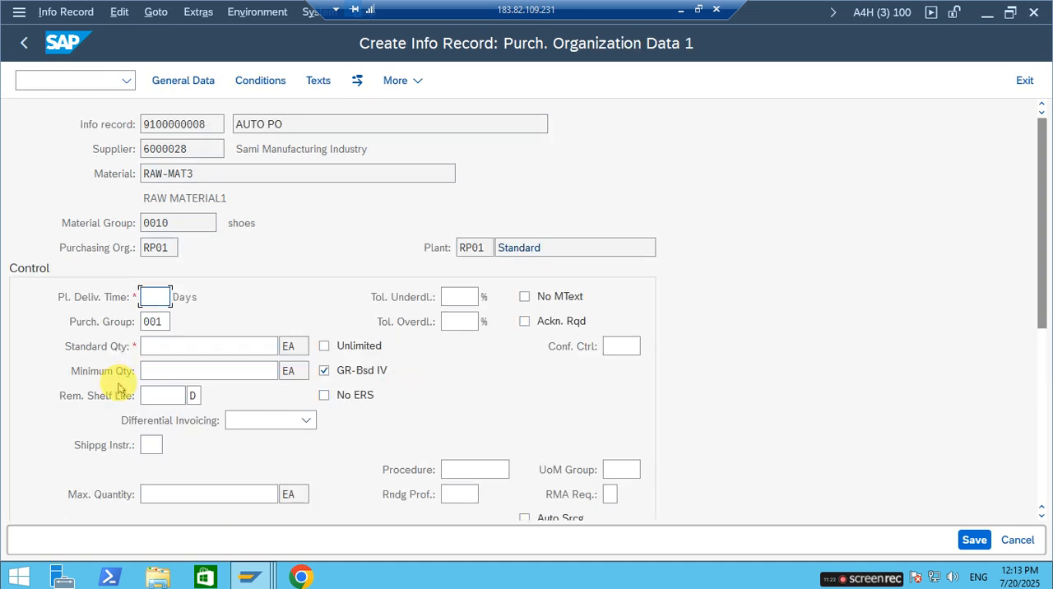
left_click(237, 344)
type("1")
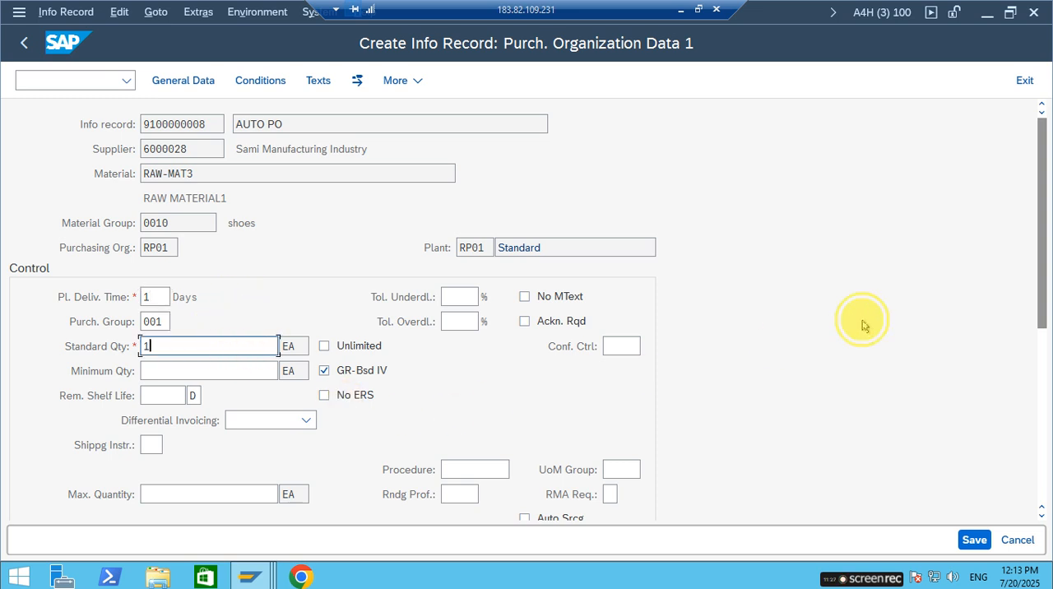
scroll(633, 376, "down", 1)
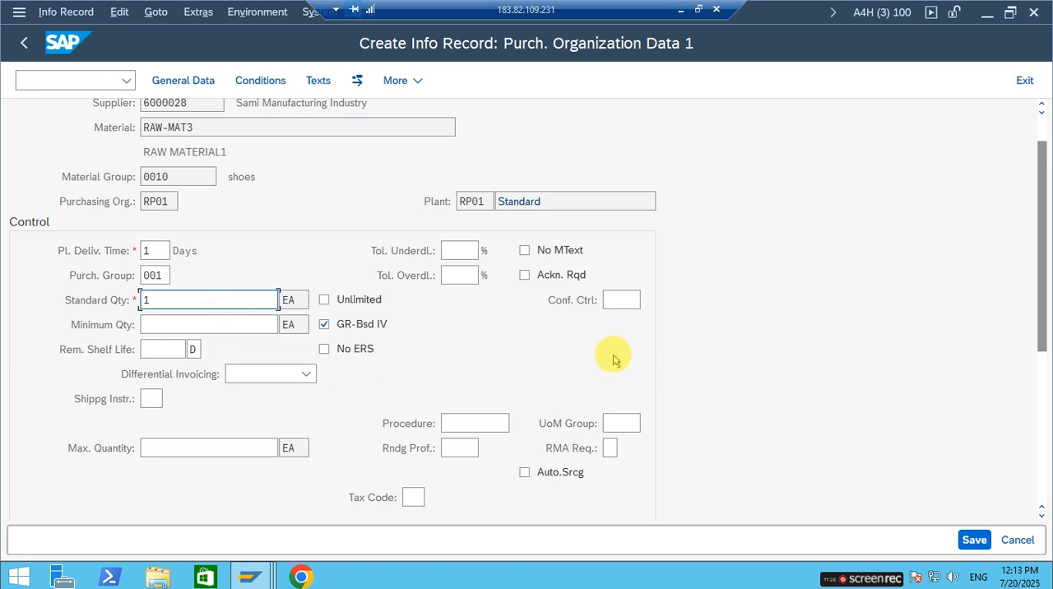
key("Return")
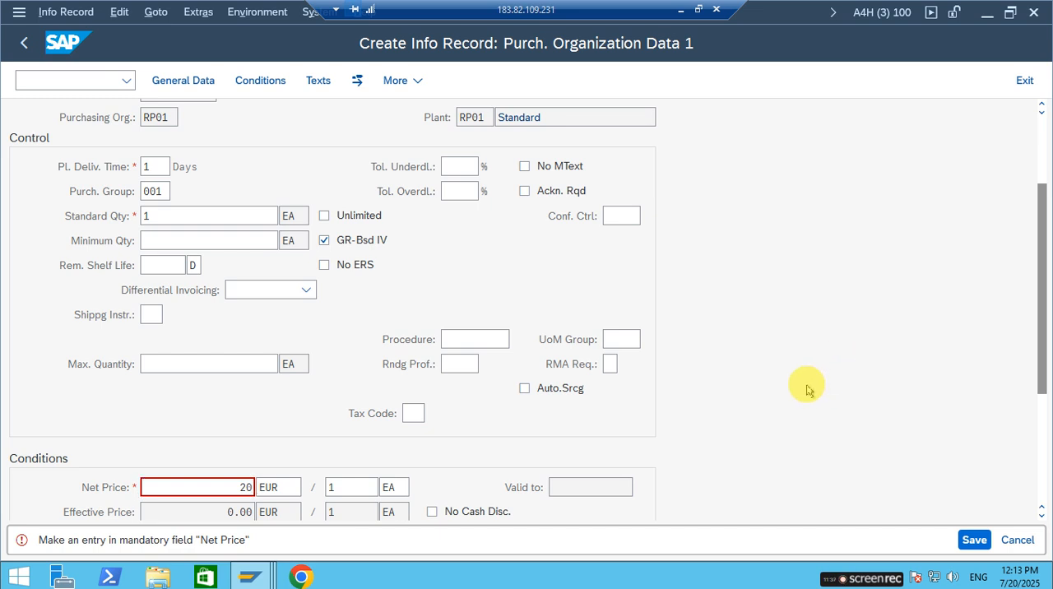
key("Return")
double_click(110, 128)
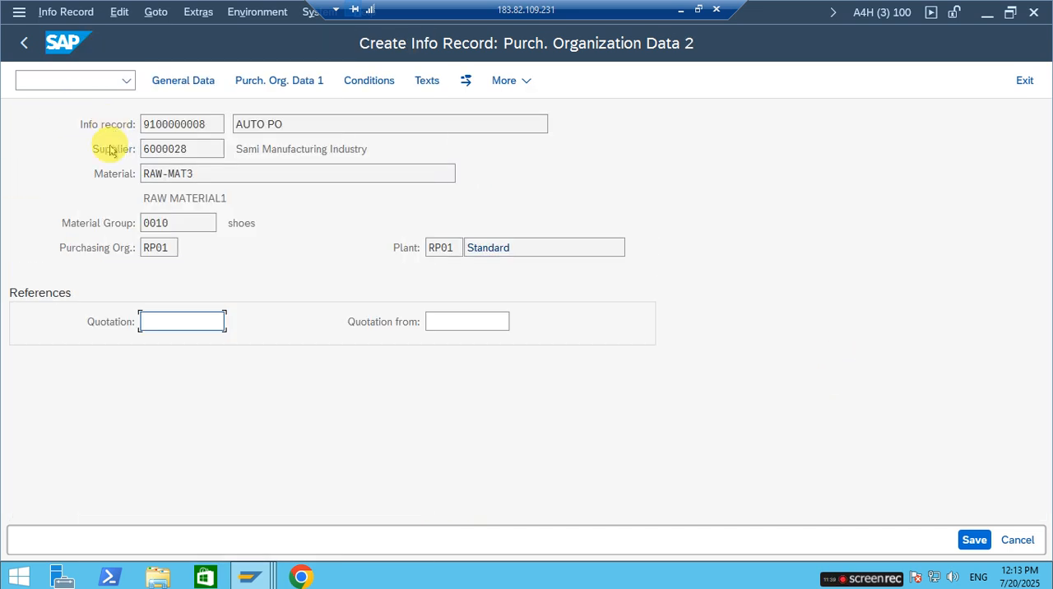
Check the amount in the info record's gross price condition PB00 and save the info record.
left_click(369, 82)
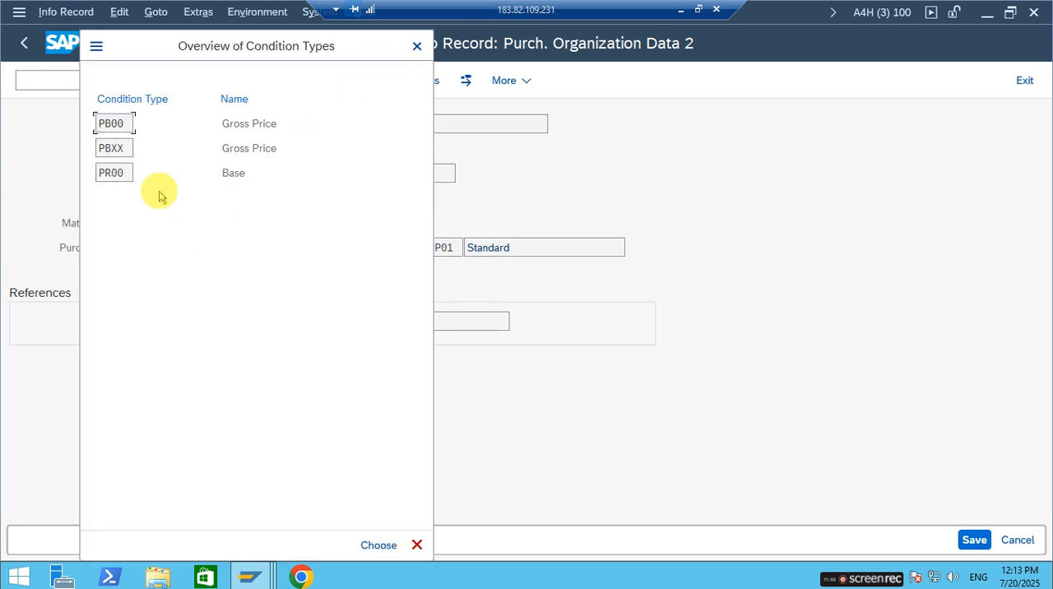
double_click(112, 126)
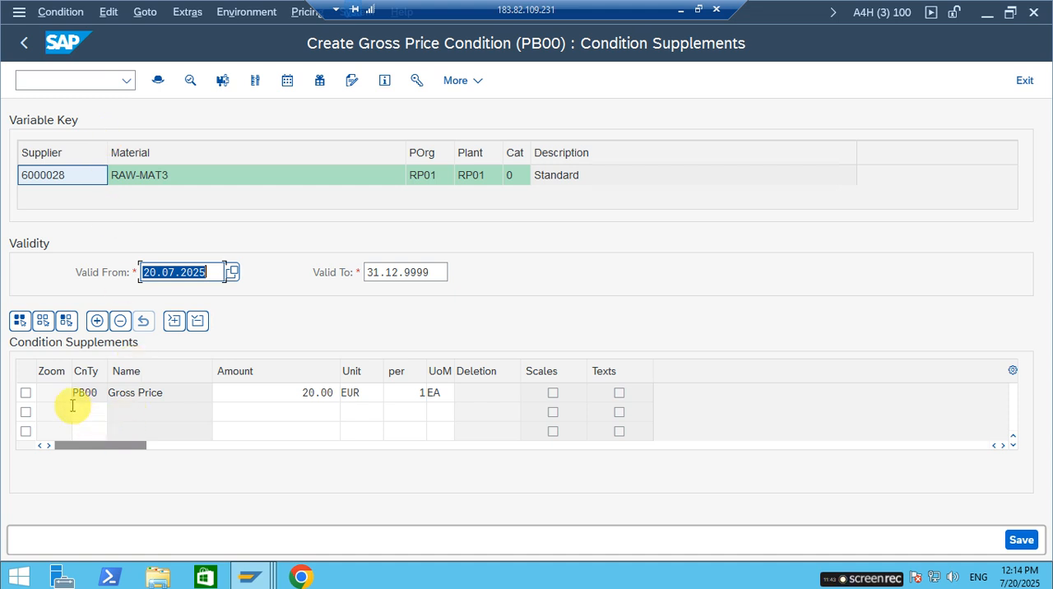
left_click(305, 392)
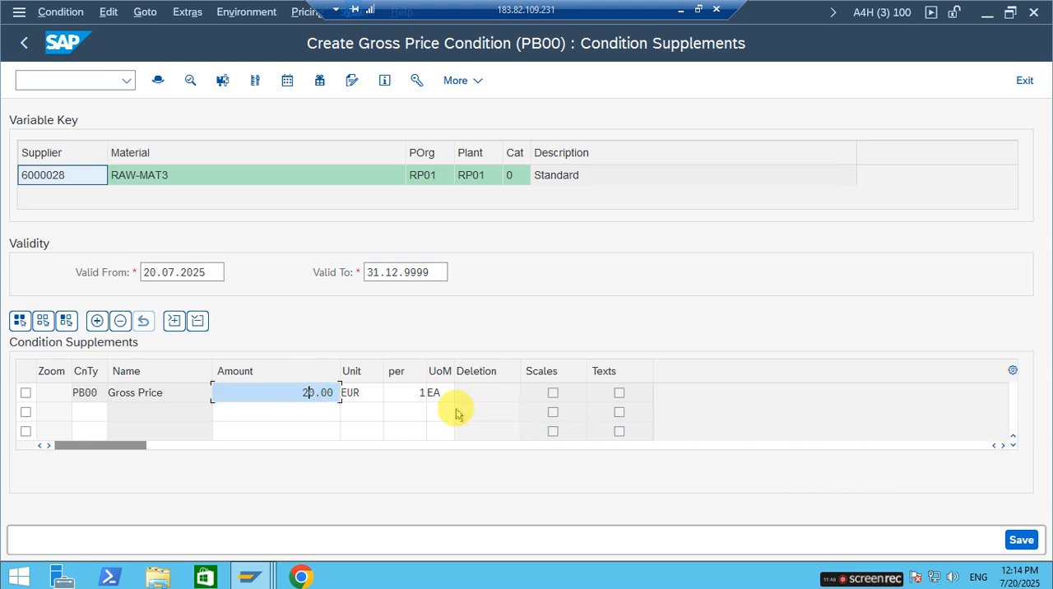
left_click(1021, 540)
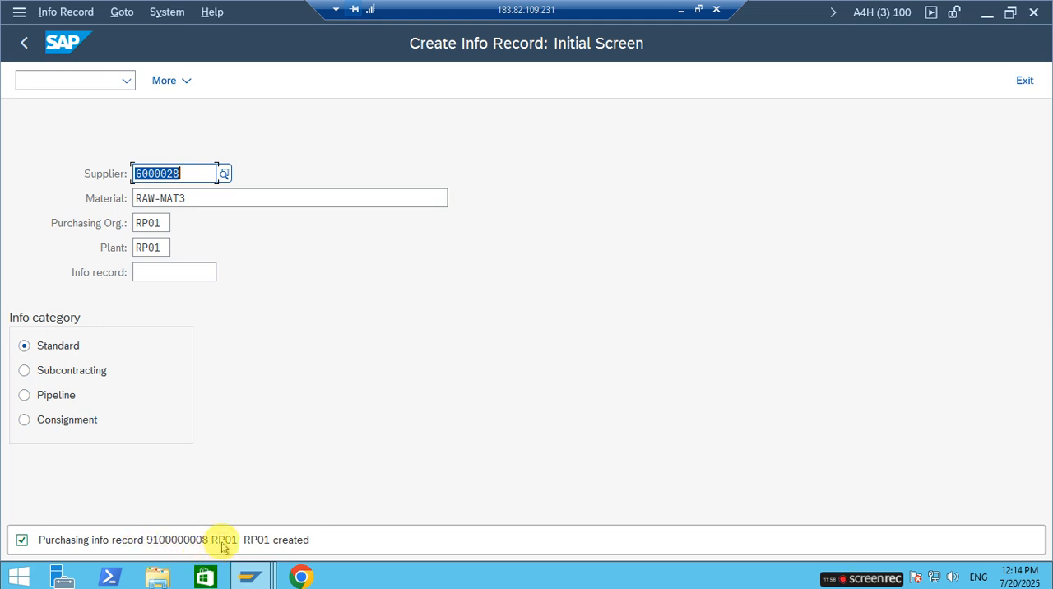
Try to create an info record for the same supplier, material and plant under purchasing organization 1300.
double_click(164, 223)
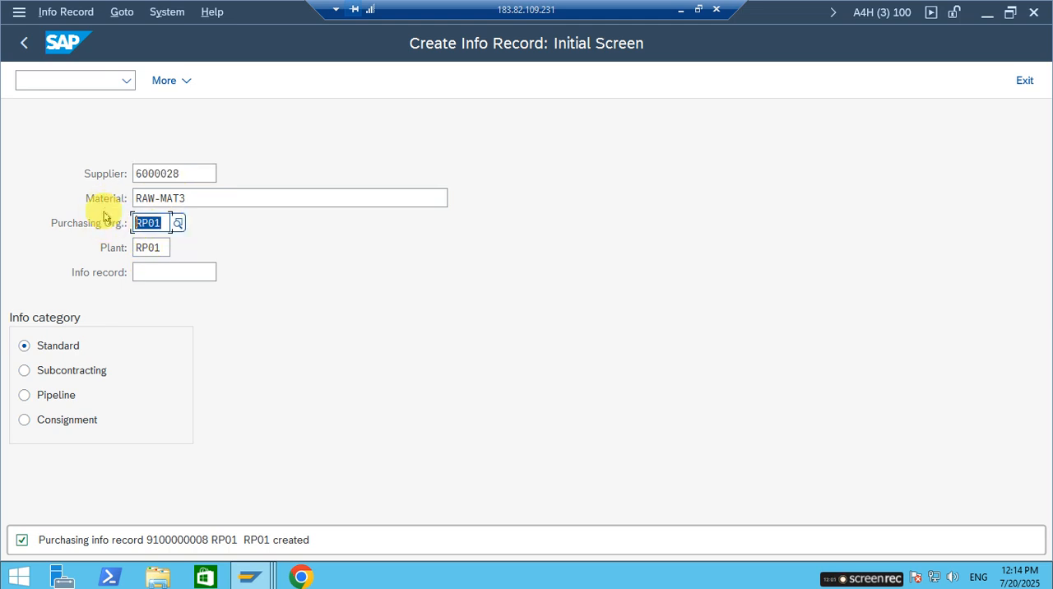
type("1300")
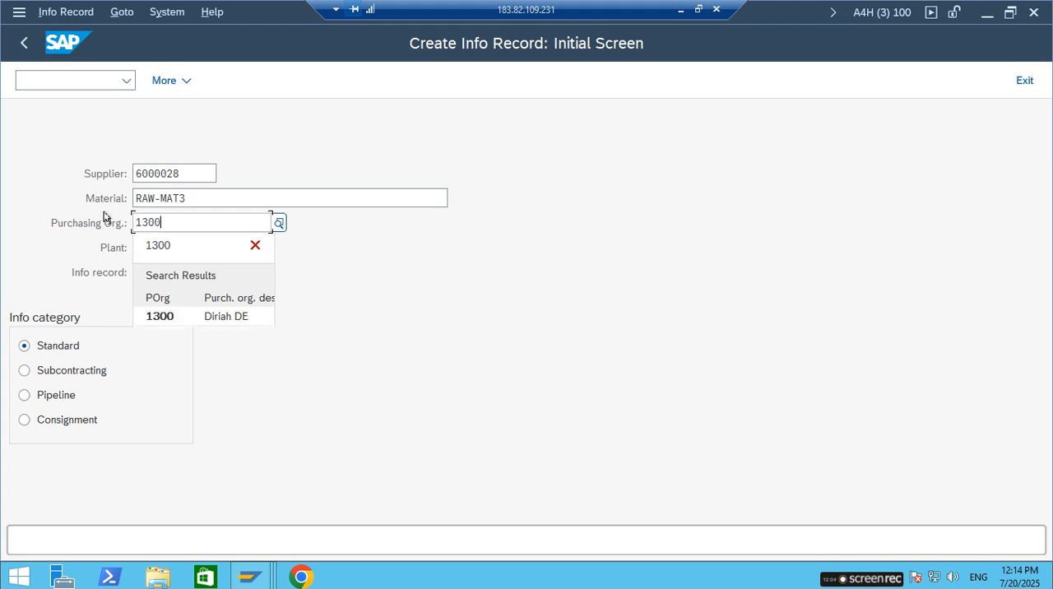
left_click(158, 318)
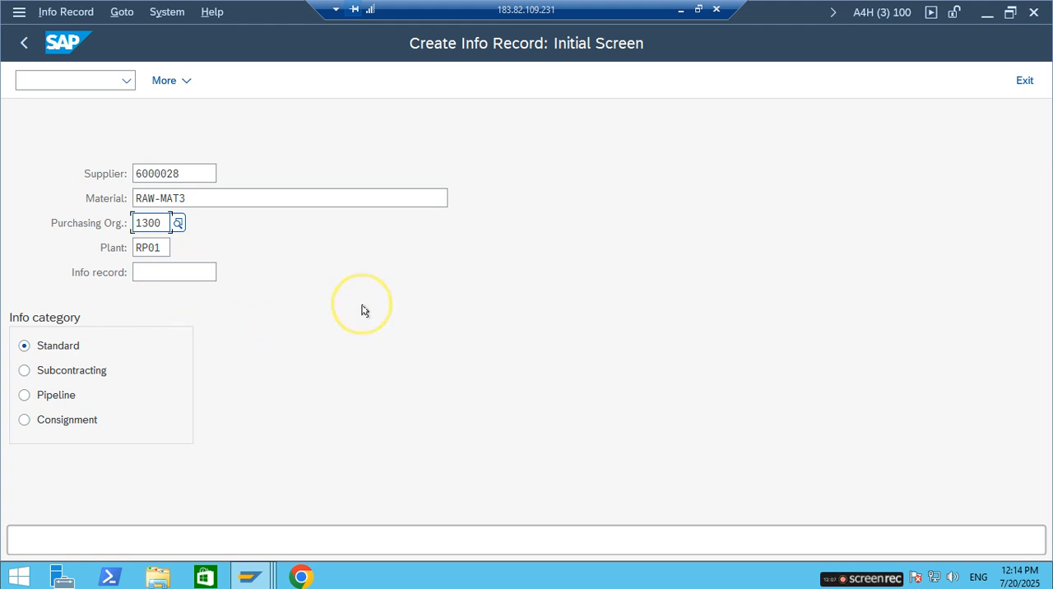
key("Return")
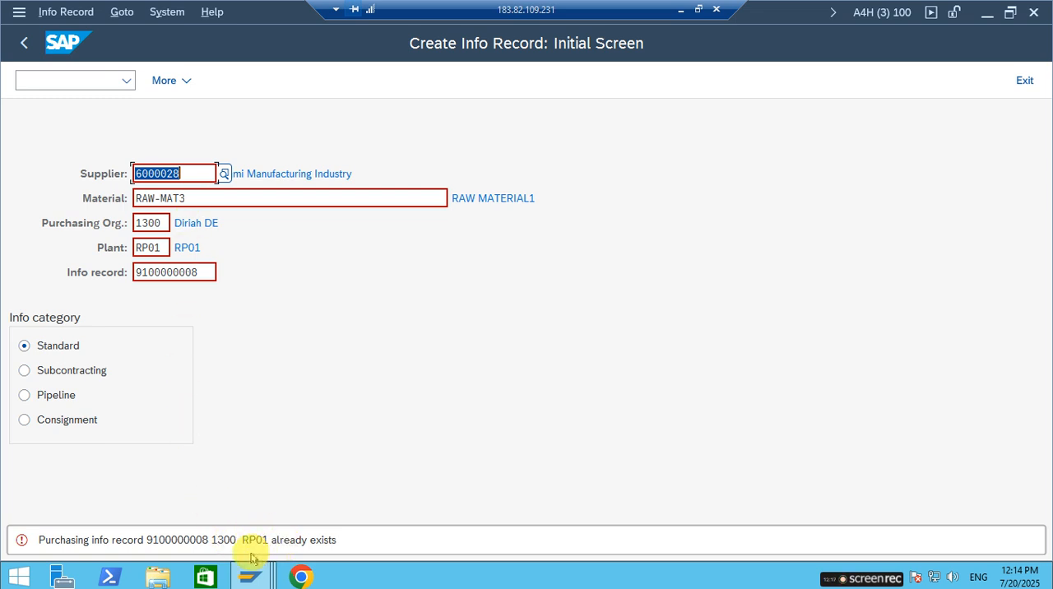
double_click(160, 228)
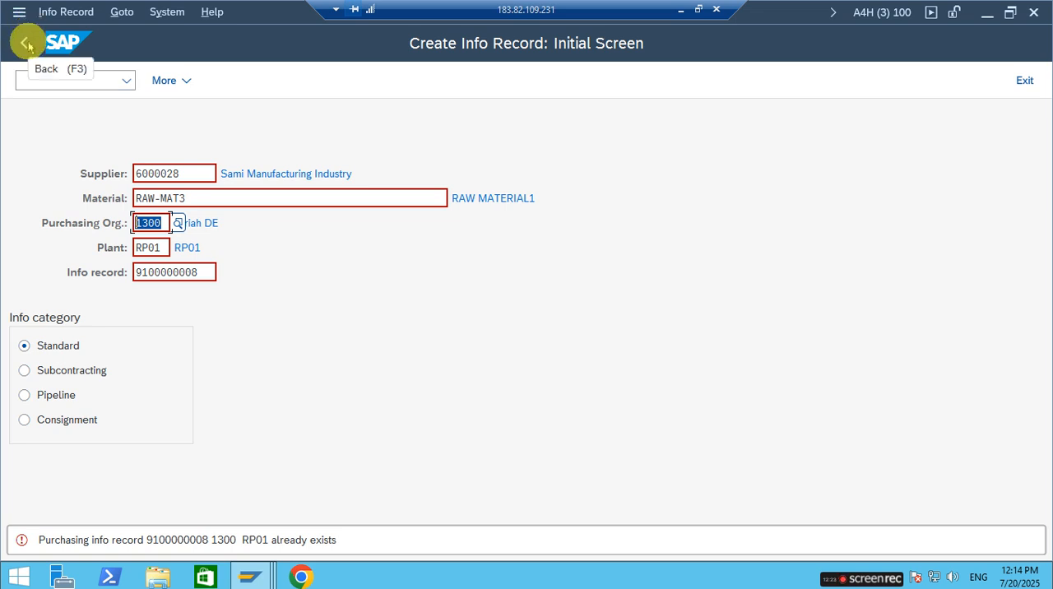
Display the purchasing organization 1300 info record for RAW-MAT3 with transaction ME13 and review its purchasing data.
left_click(74, 76)
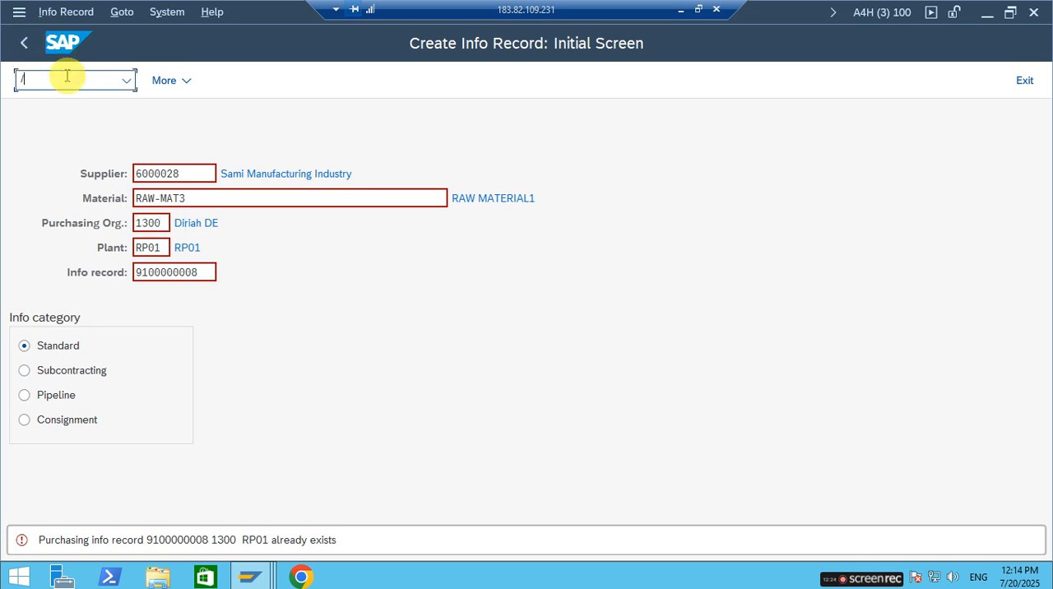
type("/NME13")
key("Return")
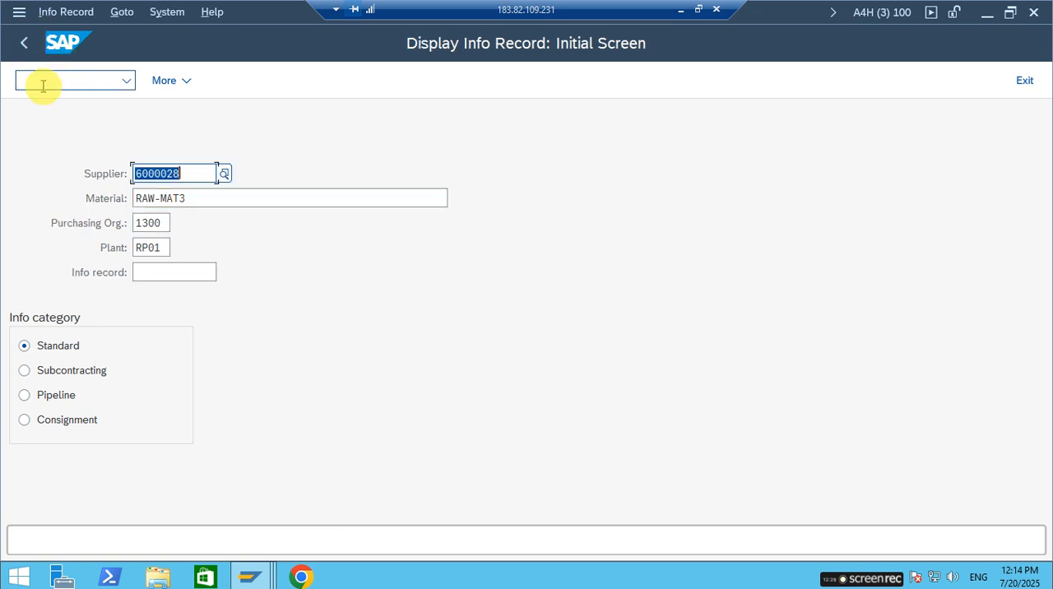
key("Return")
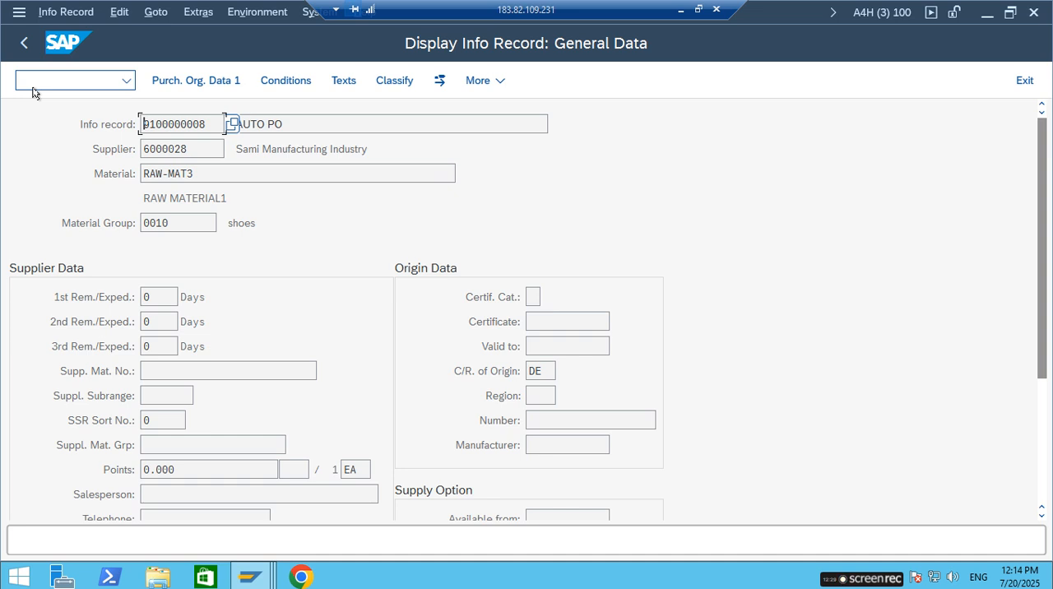
scroll(374, 427, "down", 2)
key("Return")
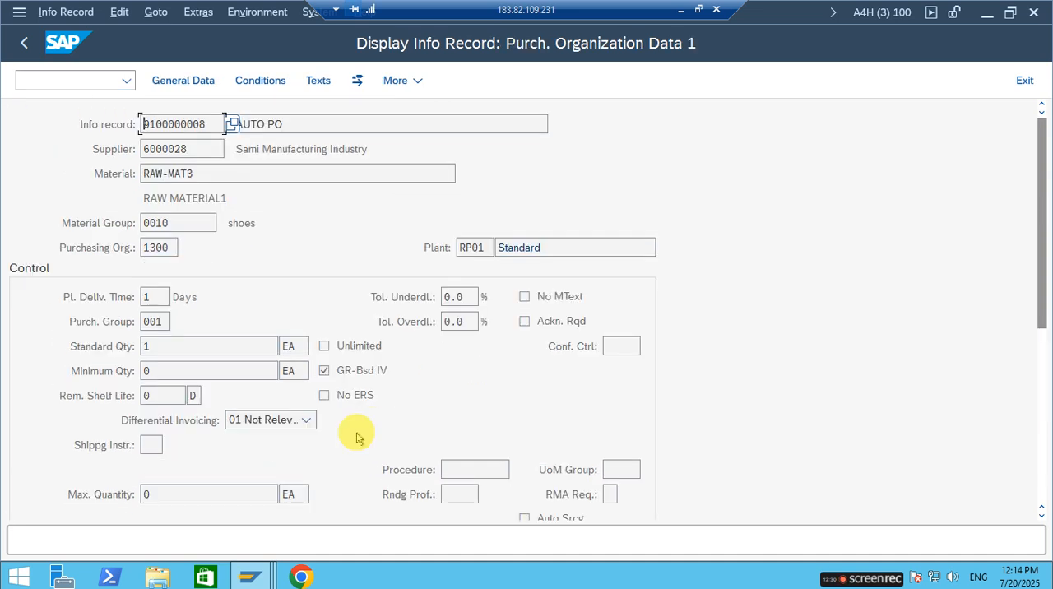
scroll(238, 463, "down", 2)
scroll(242, 461, "up", 1)
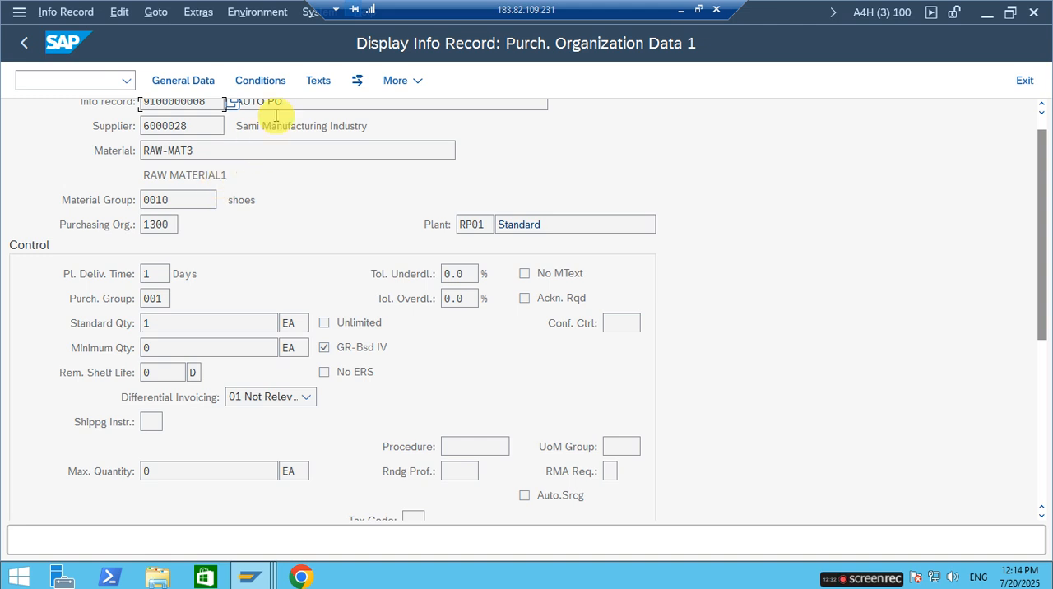
Examine the purchasing organization and amount in the displayed record's gross price condition PB00, and return to SAP Easy Access.
left_click(270, 74)
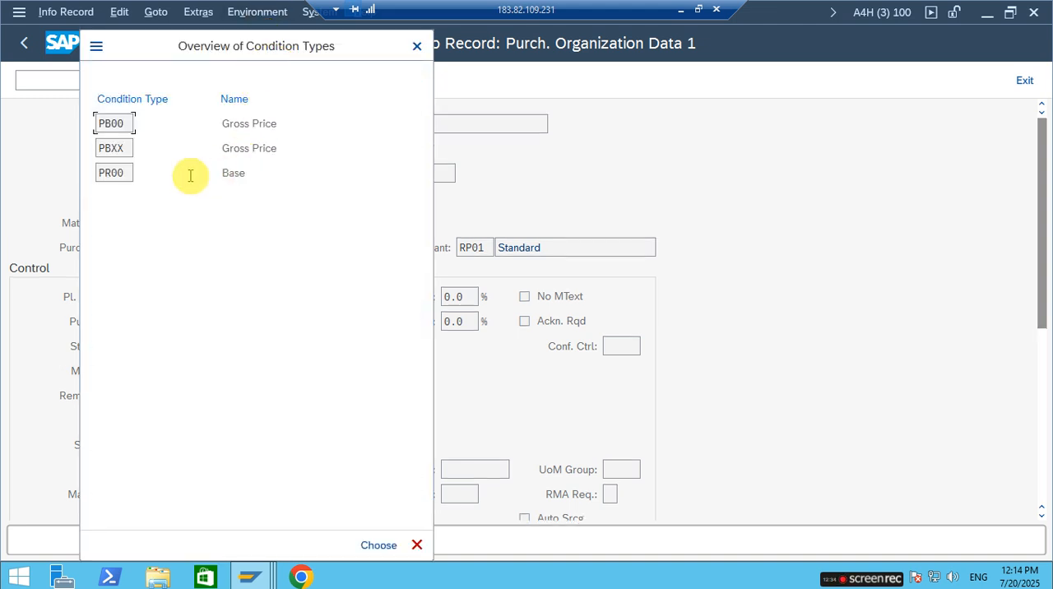
double_click(115, 122)
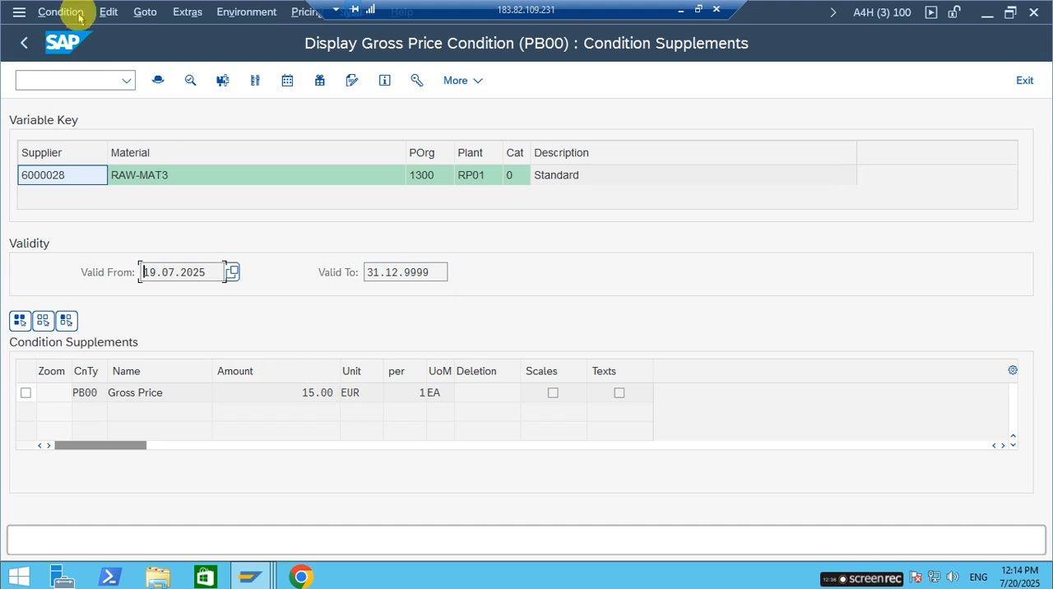
left_click(423, 175)
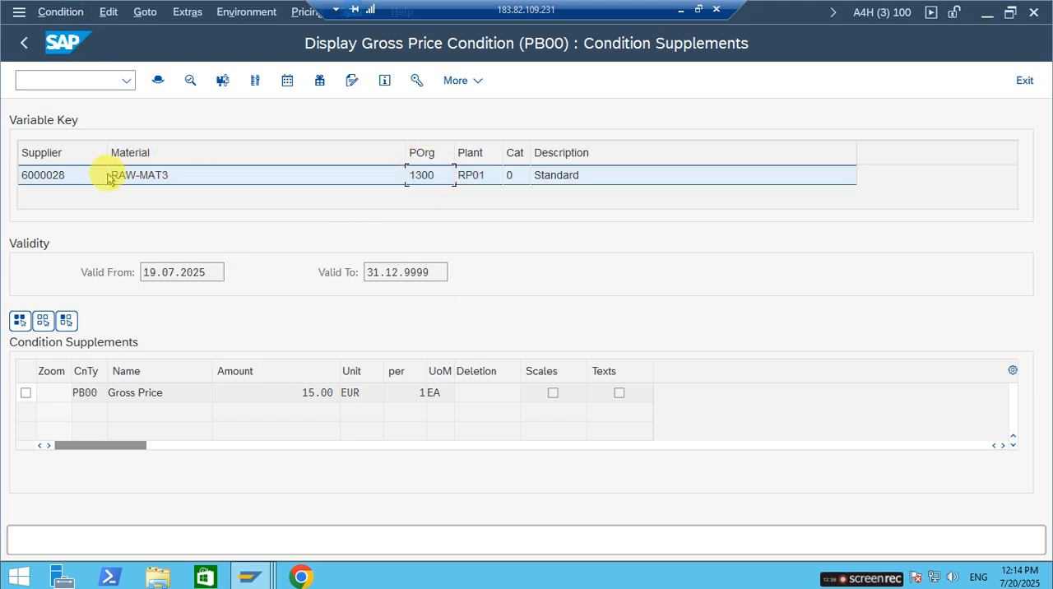
left_click(83, 392)
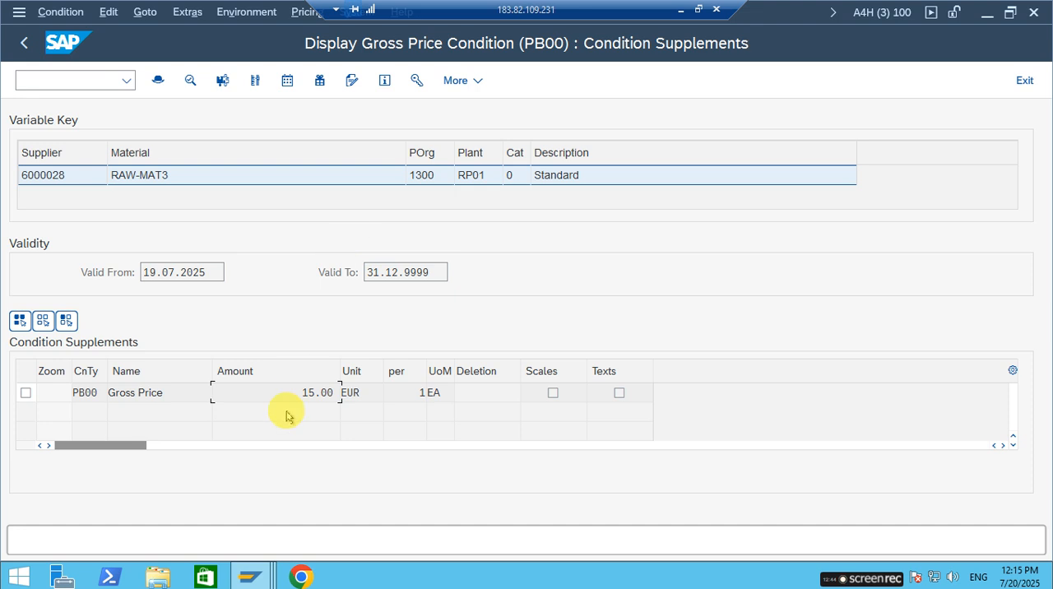
left_click(24, 43)
left_click(24, 43)
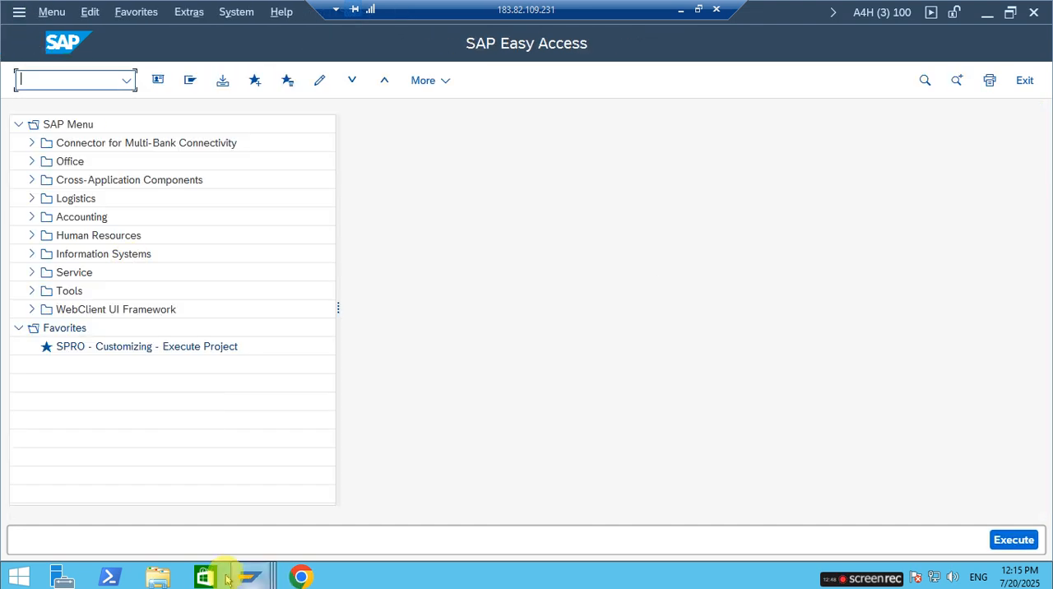
Switch to the goods receipt session, leave the current entry and restart transaction MIGO.
mouse_move(250, 574)
left_click(265, 530)
left_click(65, 77)
type("/N")
key("Return")
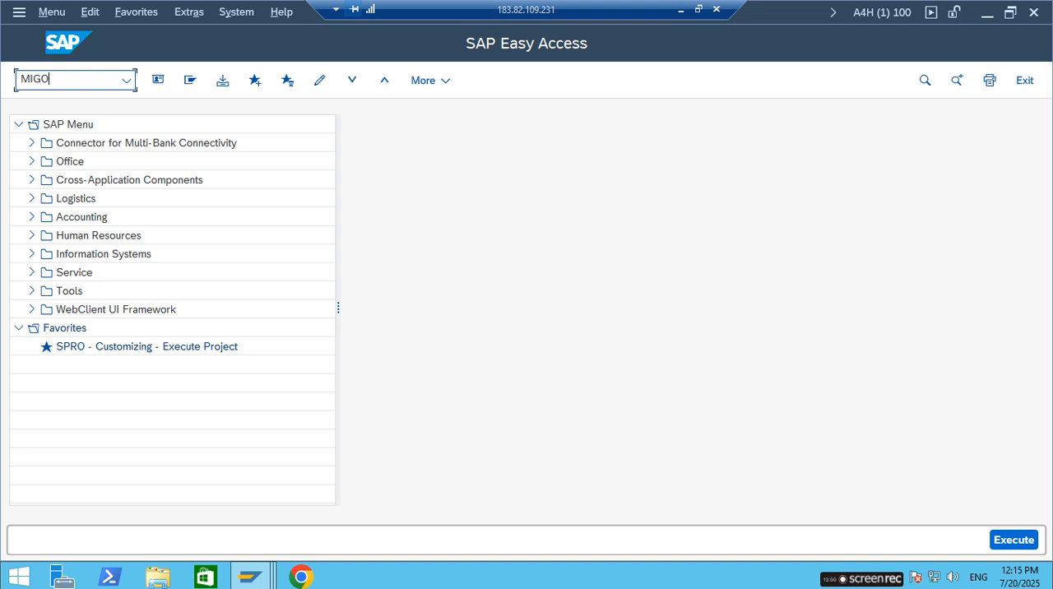
key("Return")
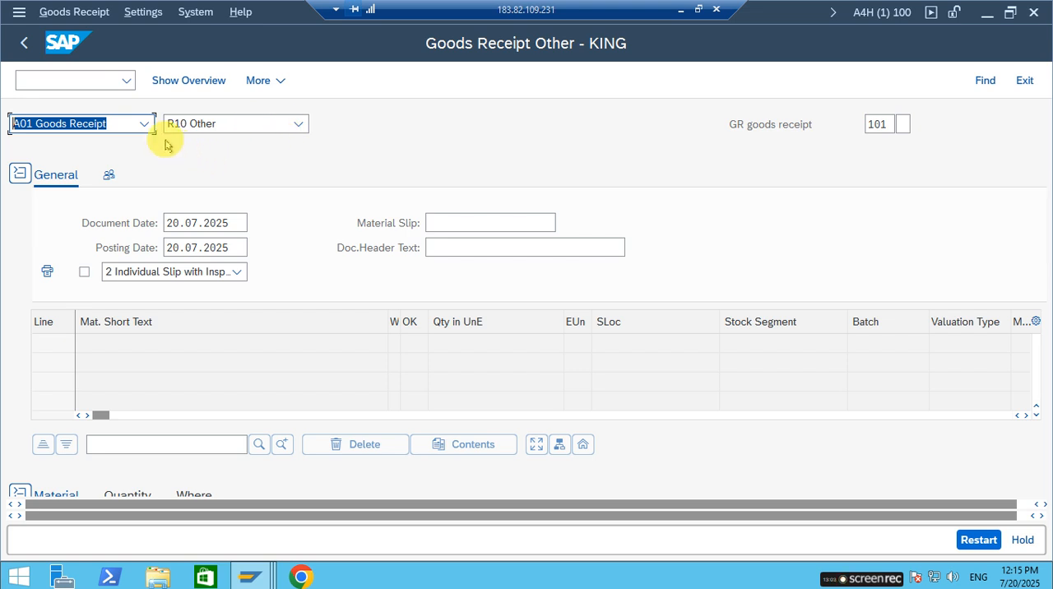
Set the posting to action A01 Goods Receipt with reference R10 Other, keeping movement type 101 without a special stock indicator.
left_click(146, 124)
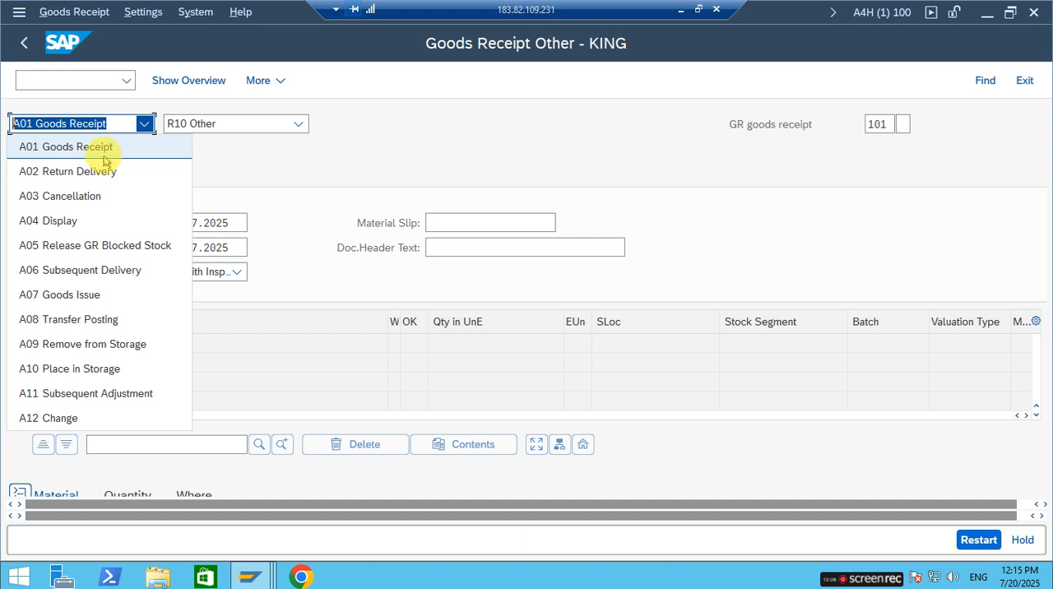
left_click(104, 156)
left_click(212, 124)
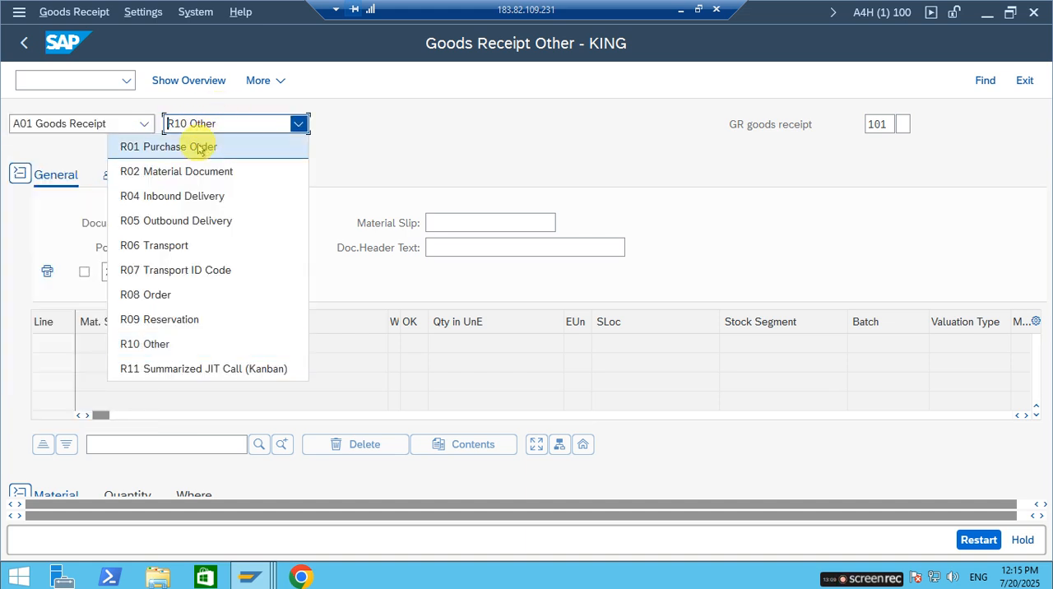
left_click(169, 344)
left_click(901, 125)
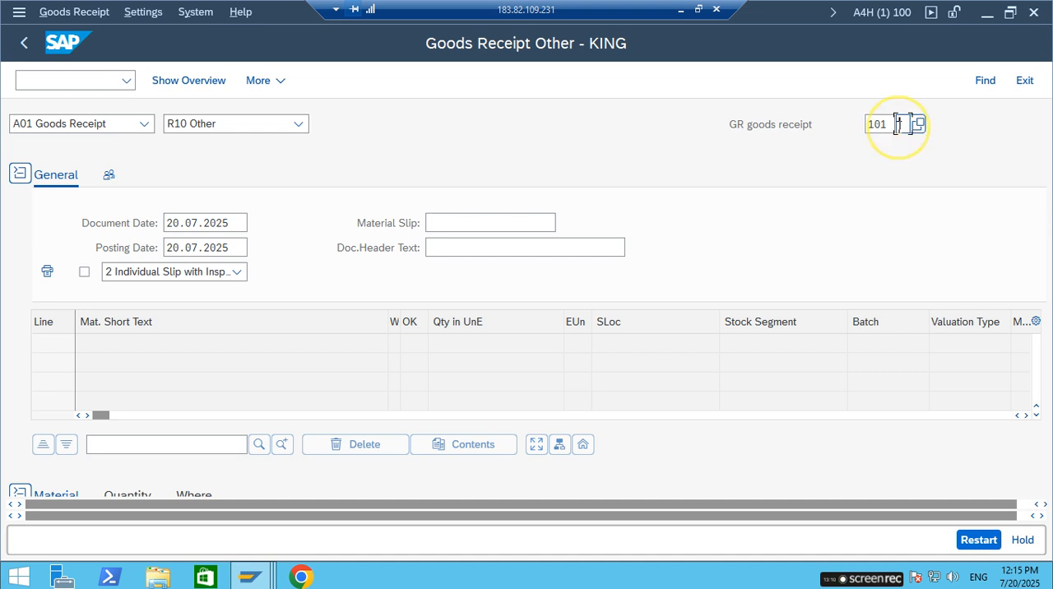
Enter material RAW-MAT3 for the goods receipt item with a quantity of 100 EA.
scroll(328, 236, "down", 4)
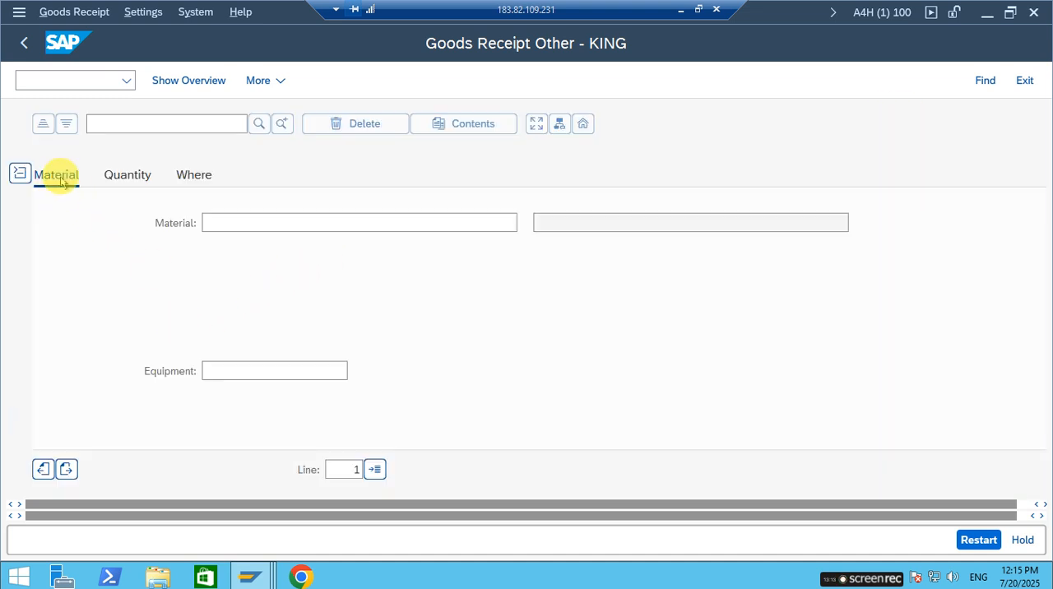
left_click(216, 224)
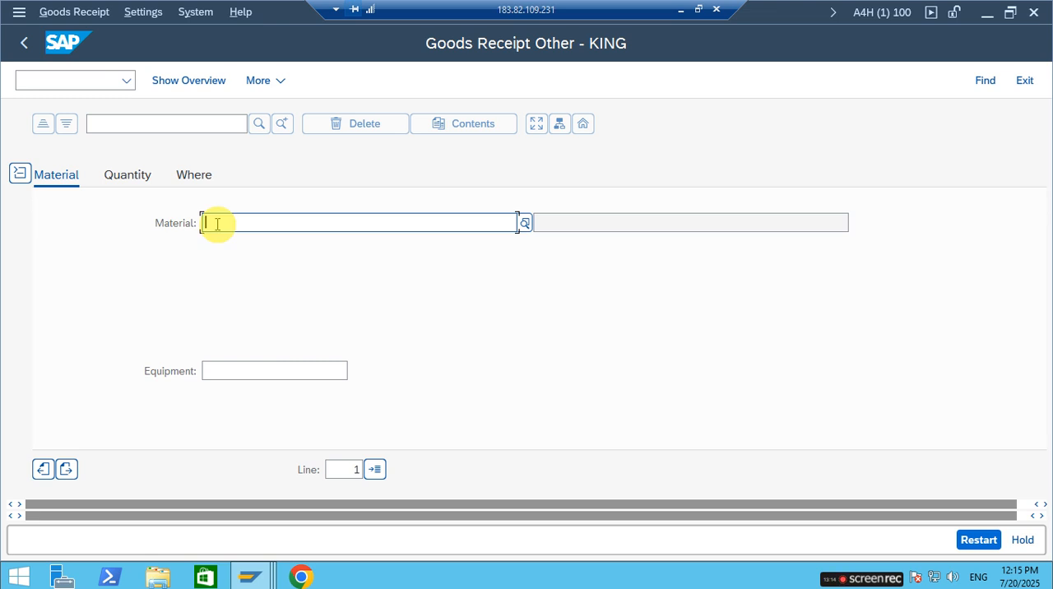
type("6000028")
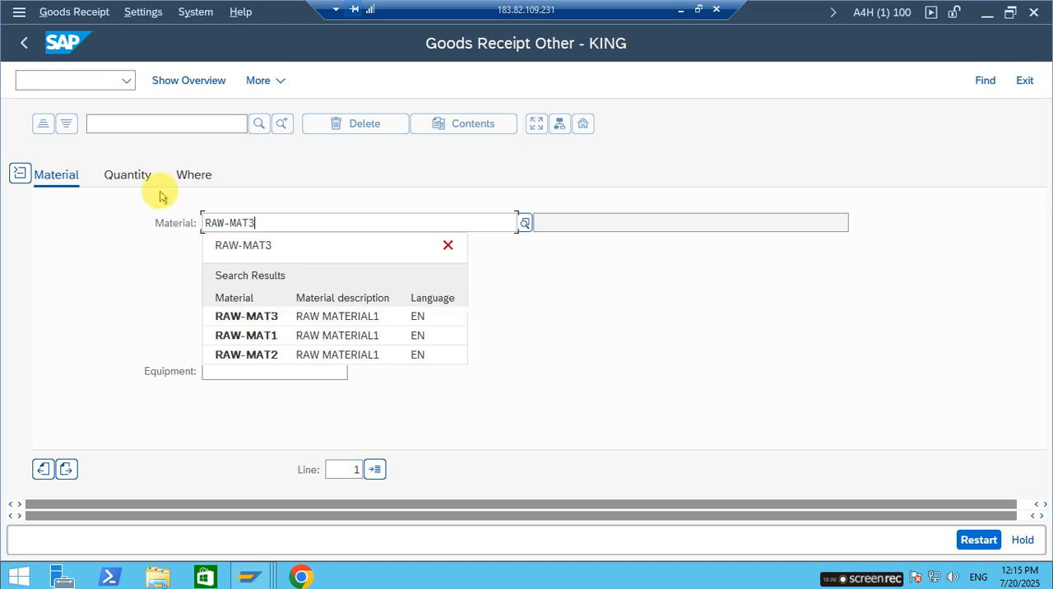
left_click(218, 315)
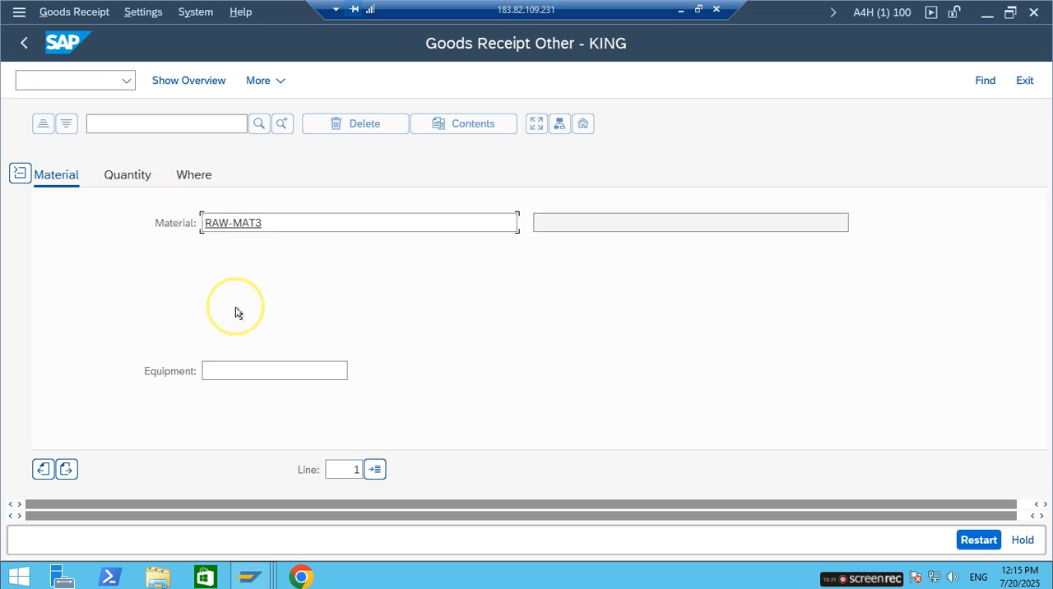
left_click(123, 177)
type("100")
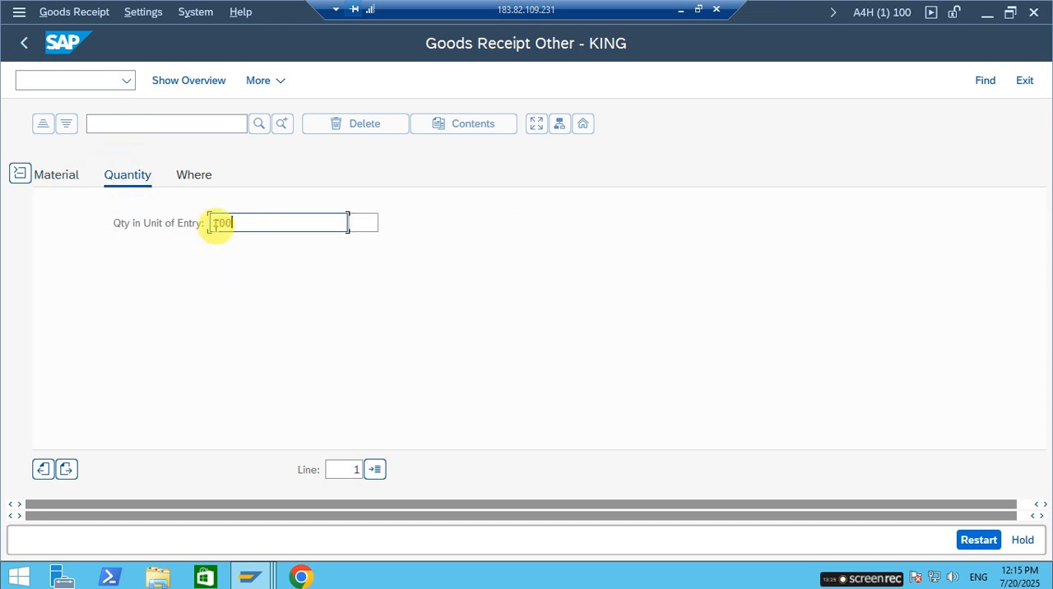
key("Tab")
type("EA")
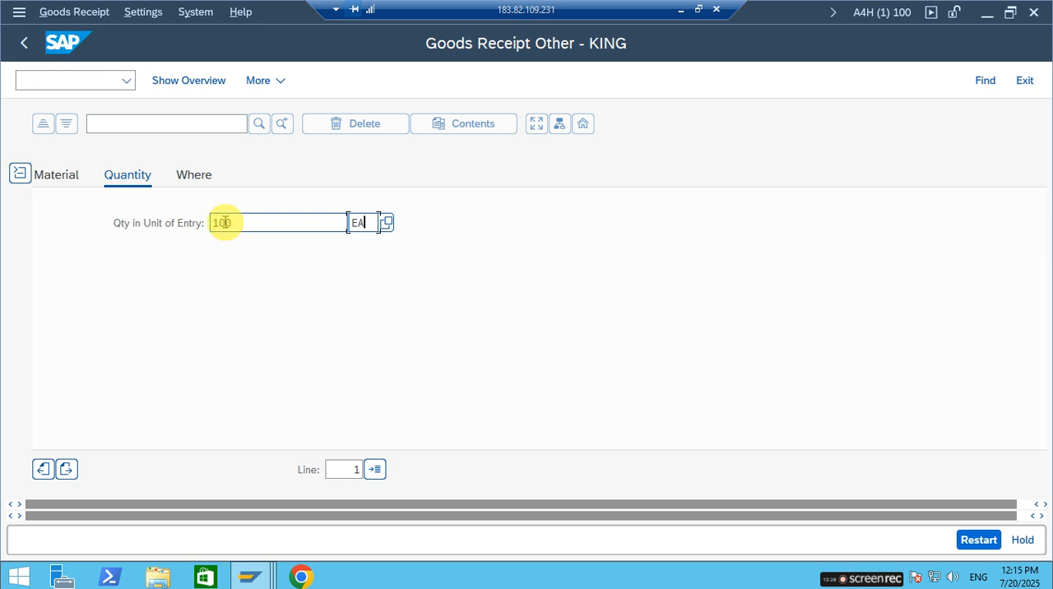
Assign the item to plant RP01 and storage location 0001.
left_click(203, 175)
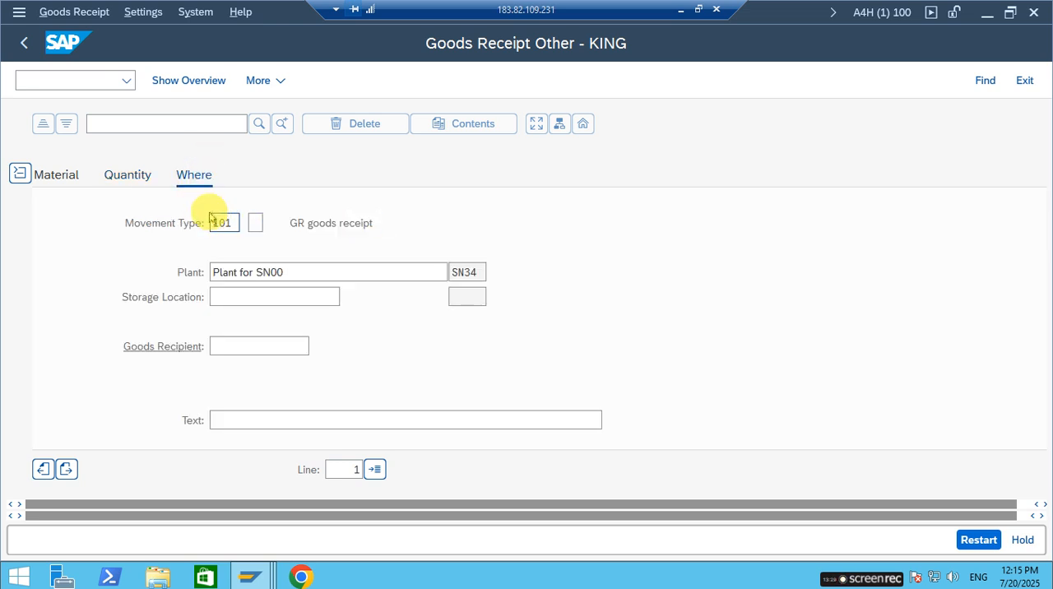
left_click_drag(280, 271, 139, 261)
type("RP01")
key("Tab")
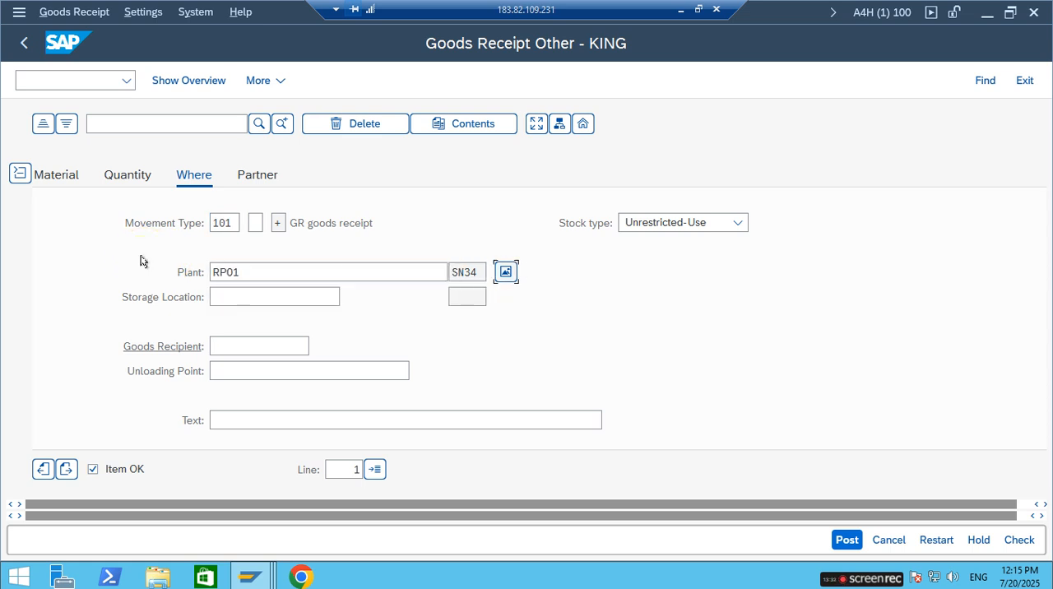
left_click(271, 293)
type("0001")
key("Return")
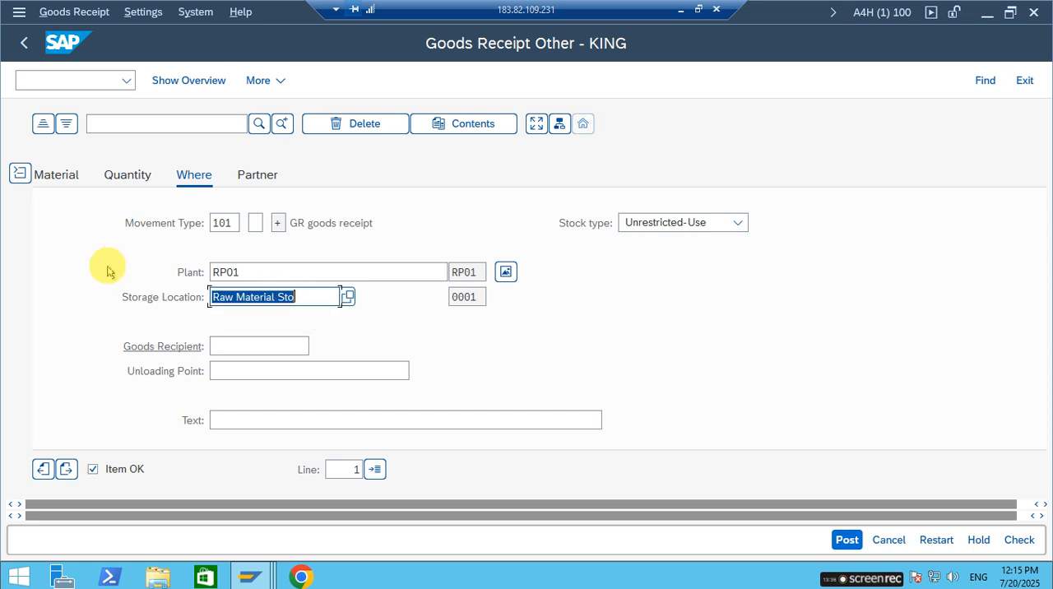
Enter Sami Manufacturing Industry's supplier number as the item's vendor.
left_click(257, 172)
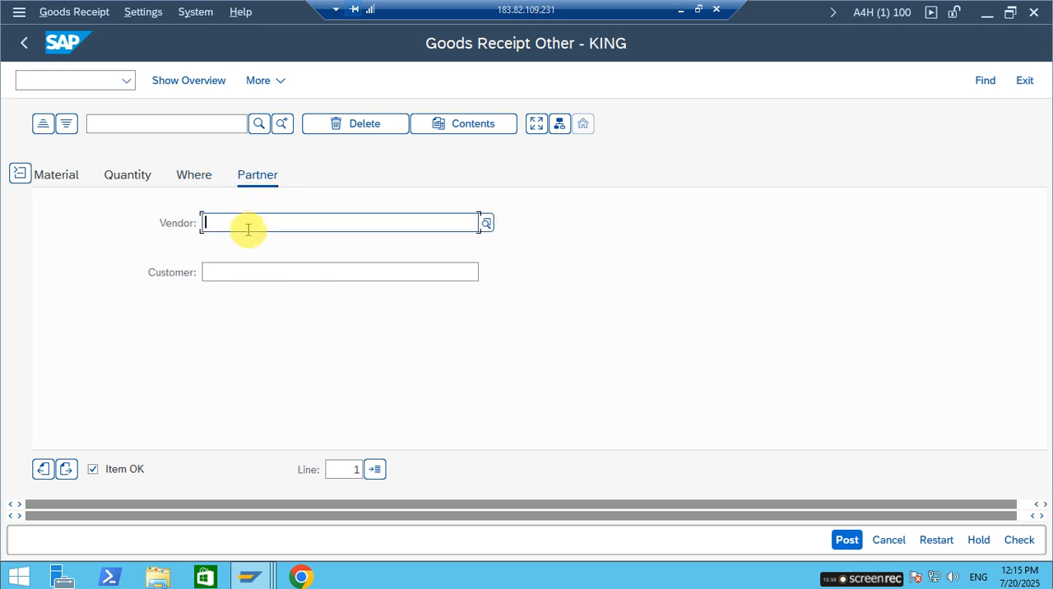
type("6000028")
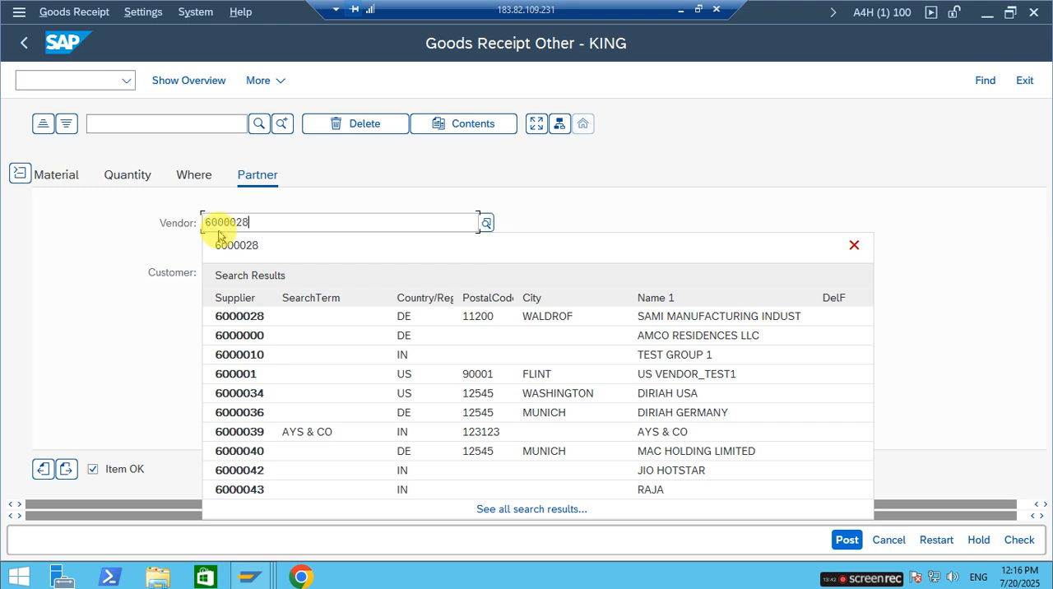
left_click(234, 318)
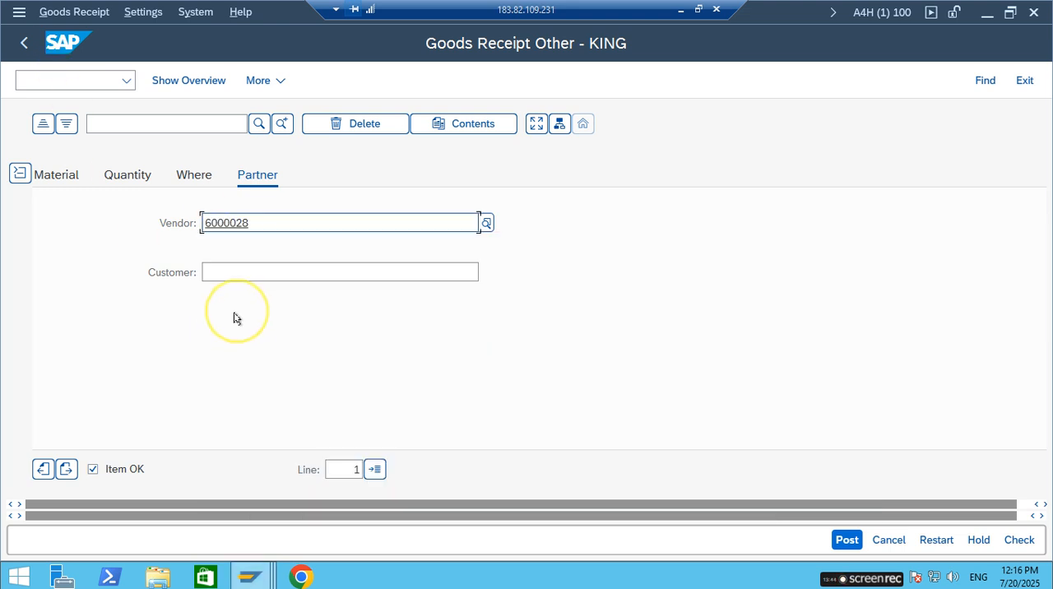
Check the goods receipt entries and post the document.
left_click(1021, 541)
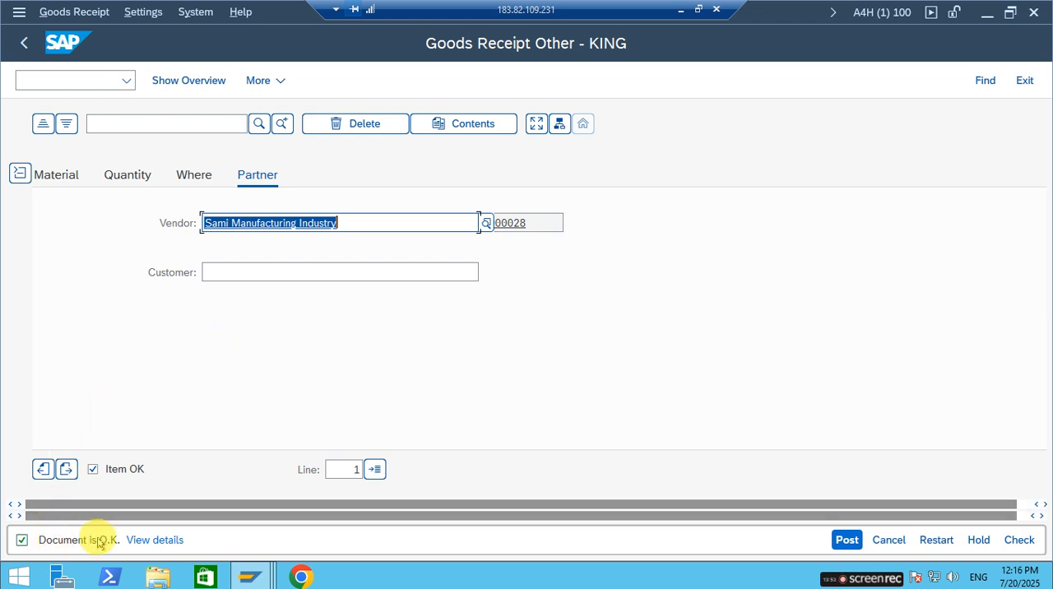
scroll(135, 353, "up", 5)
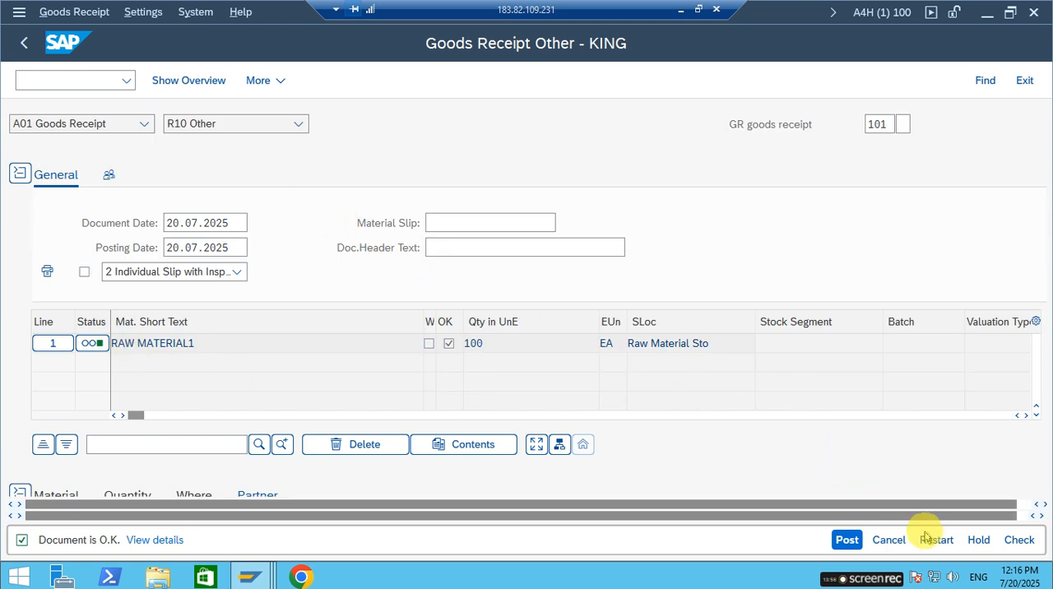
left_click(847, 540)
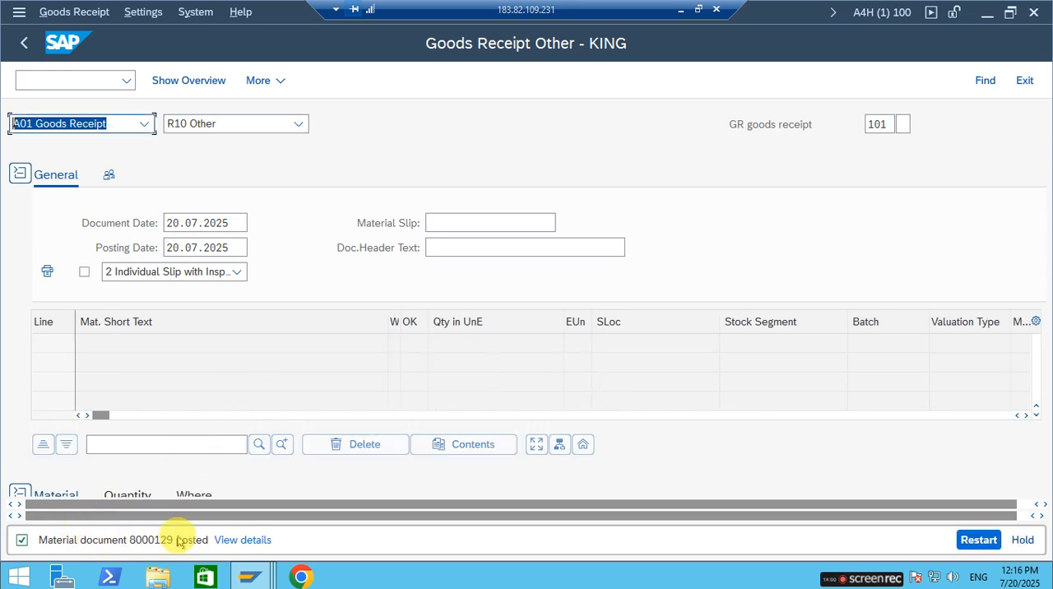
Switch to a free session, run MMBE for RAW-MAT3 in plant RP01 and examine the unrestricted stock down to storage location 0001.
left_click(246, 577)
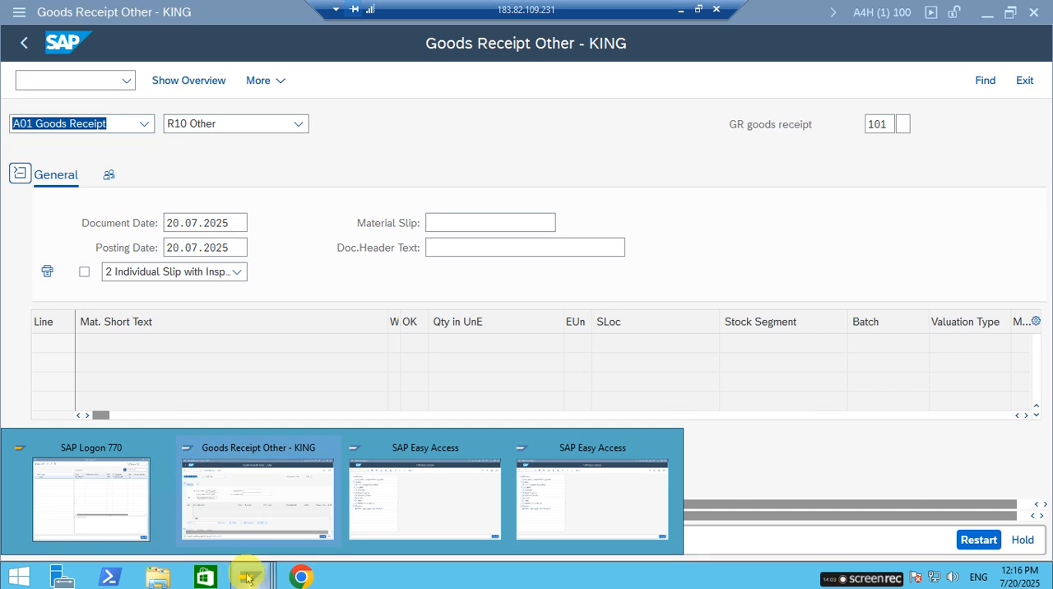
left_click(441, 523)
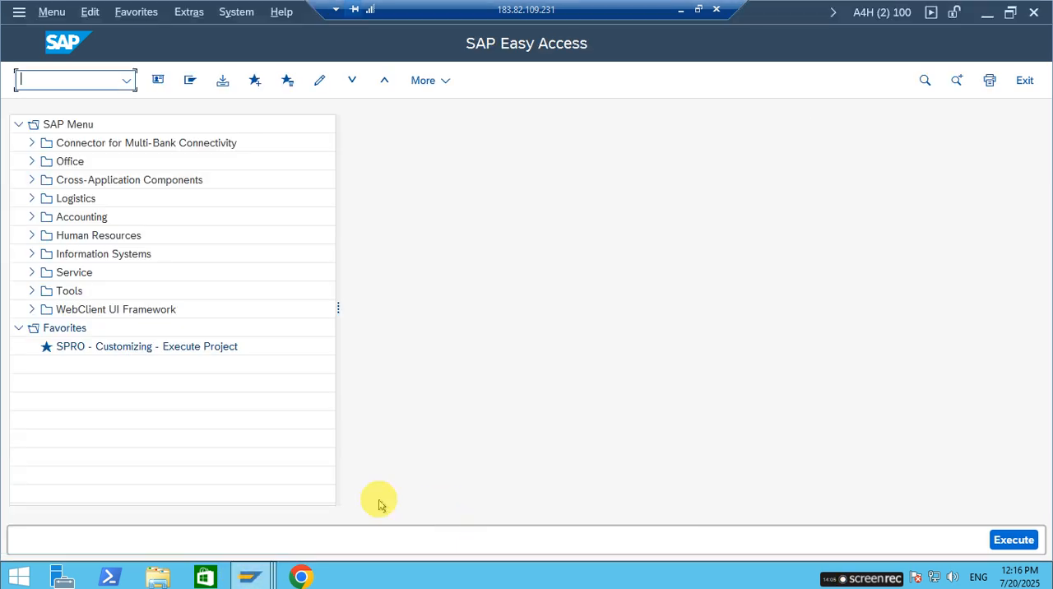
type("MMBE")
key("Return")
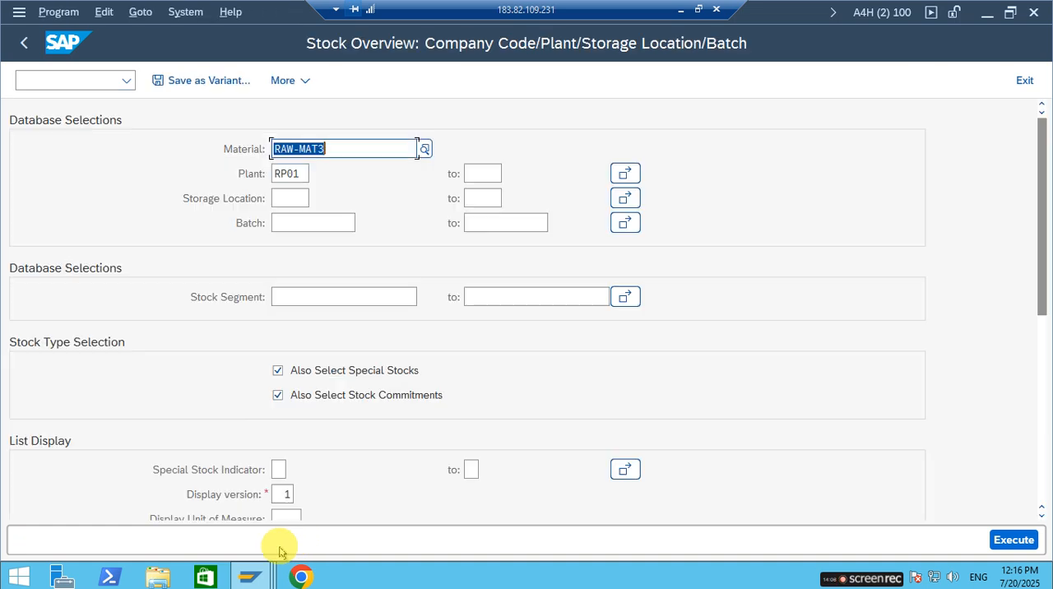
left_click(361, 147)
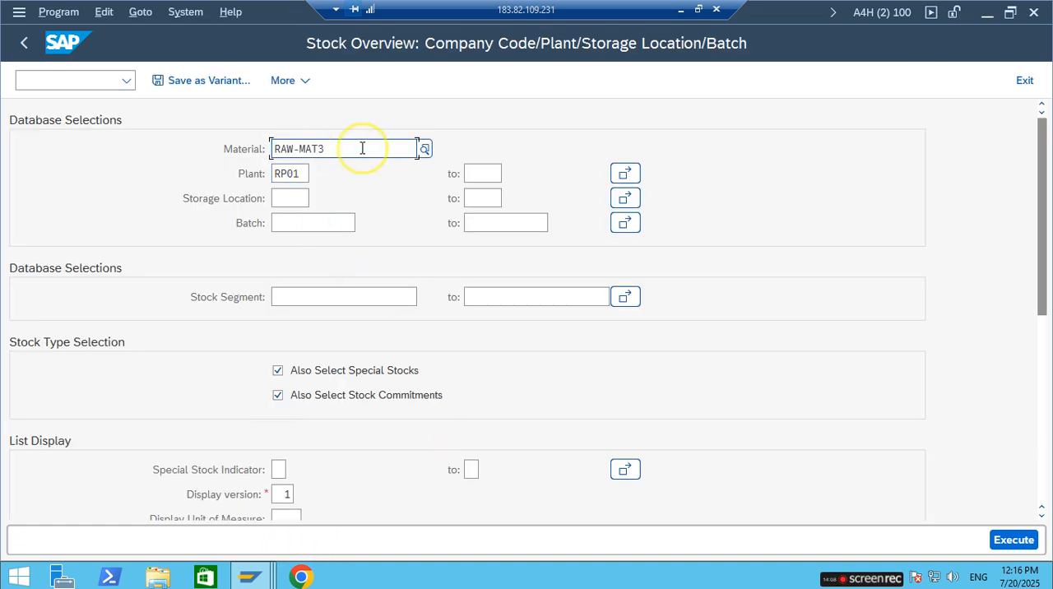
left_click(1013, 539)
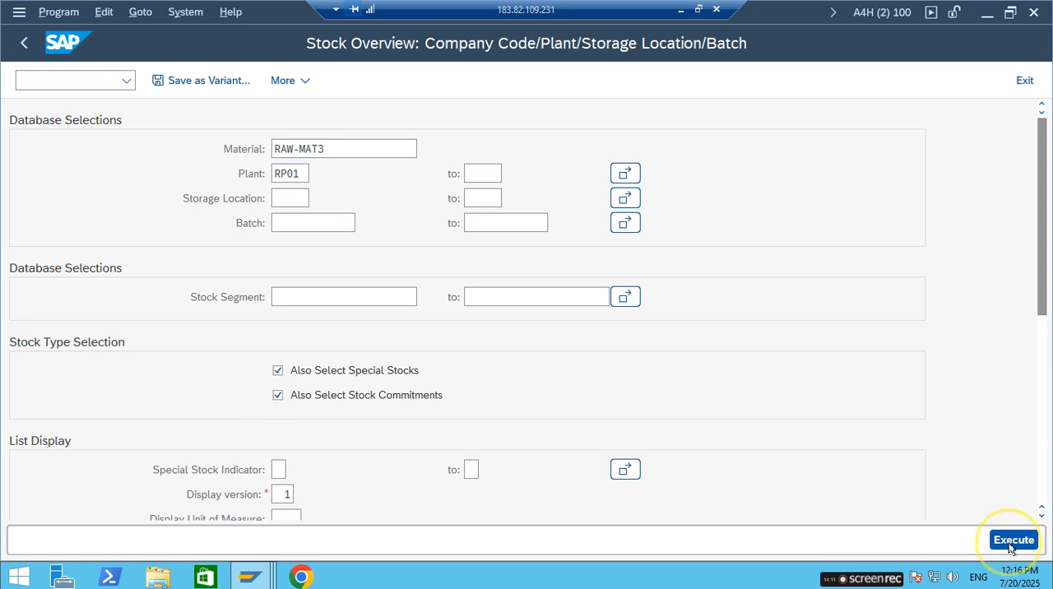
left_click(416, 392)
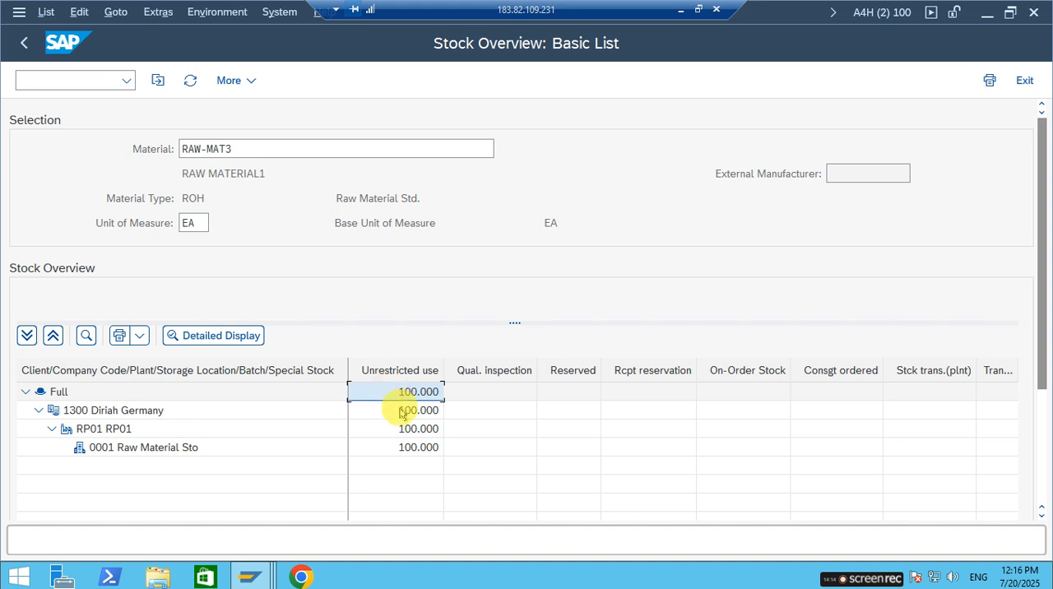
left_click(150, 430)
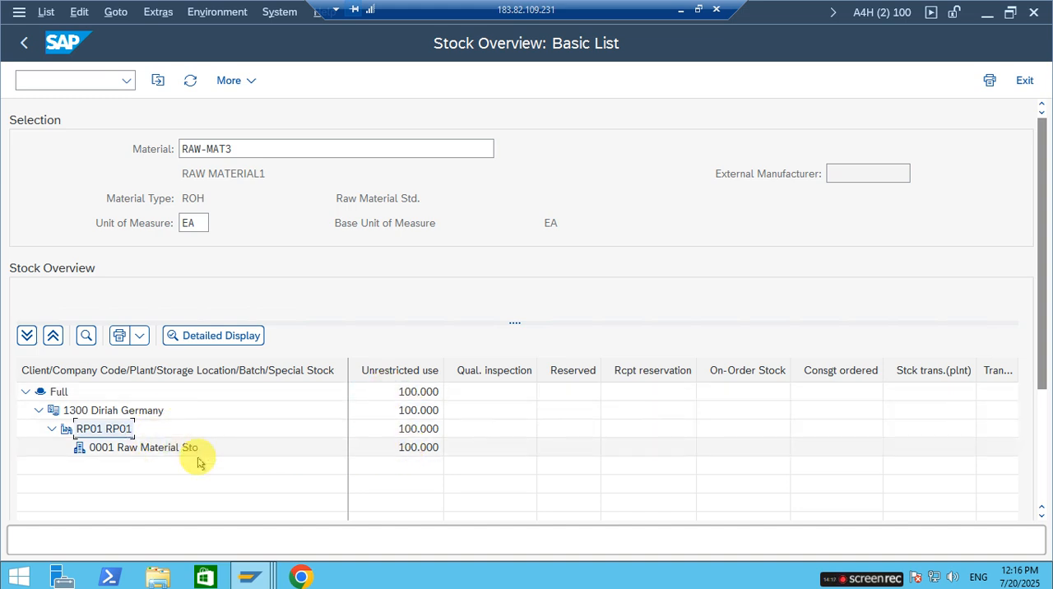
left_click(221, 448)
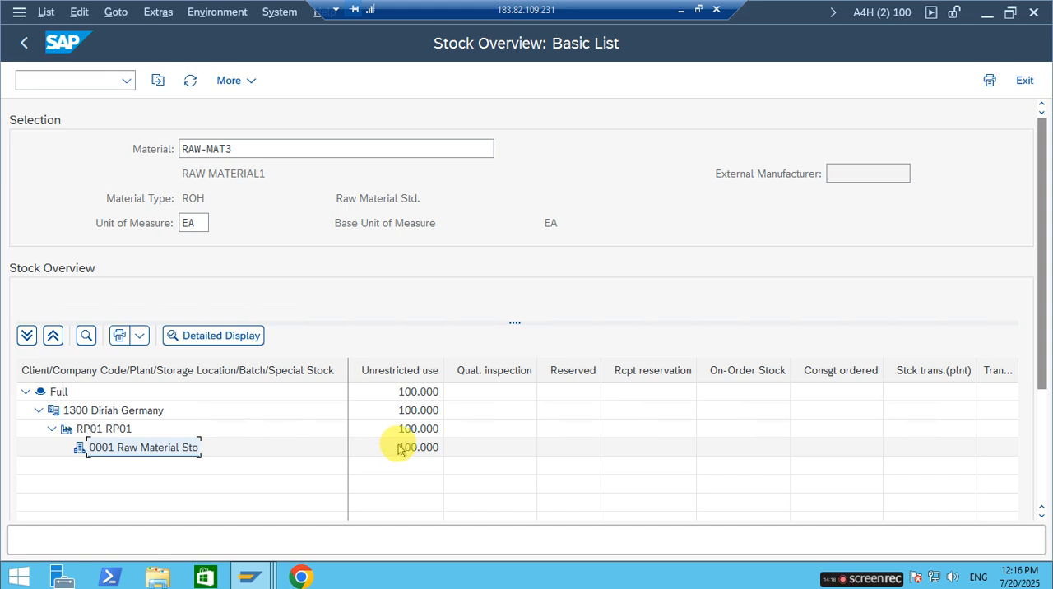
left_click(400, 449)
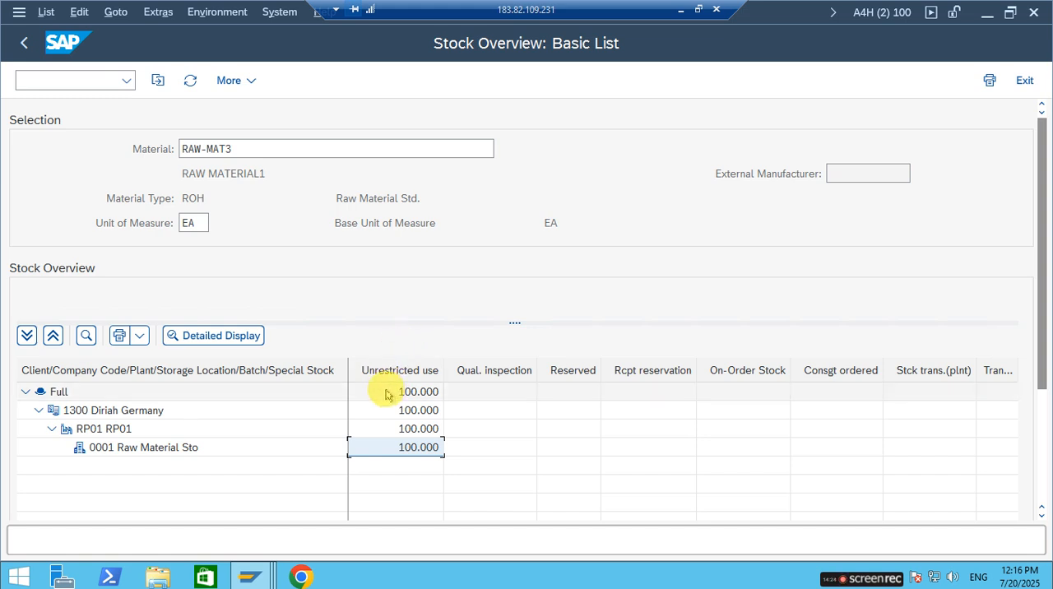
Return to the goods receipt session and display the material document just posted.
key("alt+Tab")
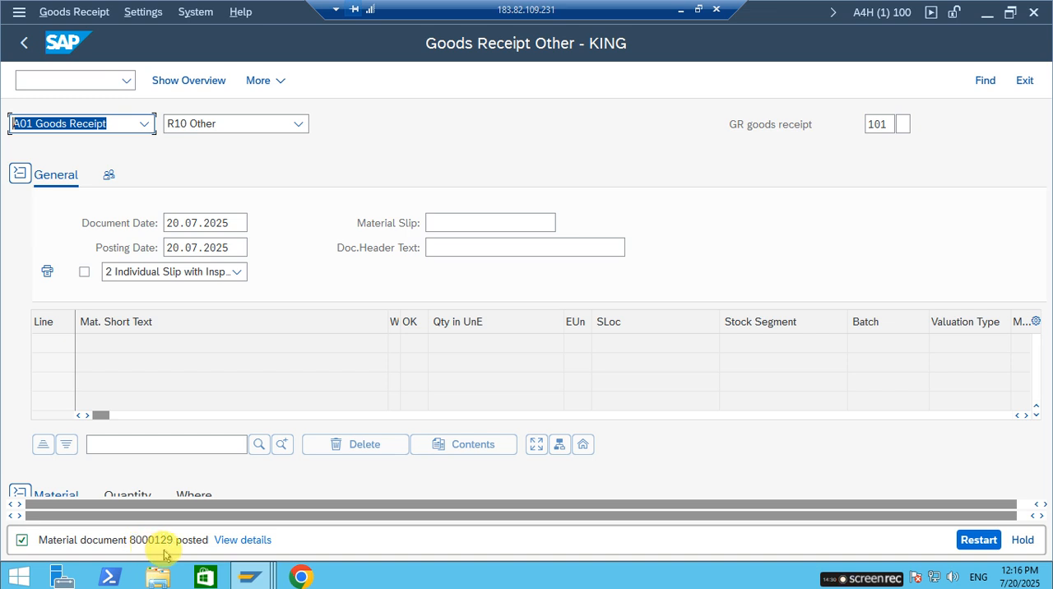
left_click(144, 125)
left_click(80, 222)
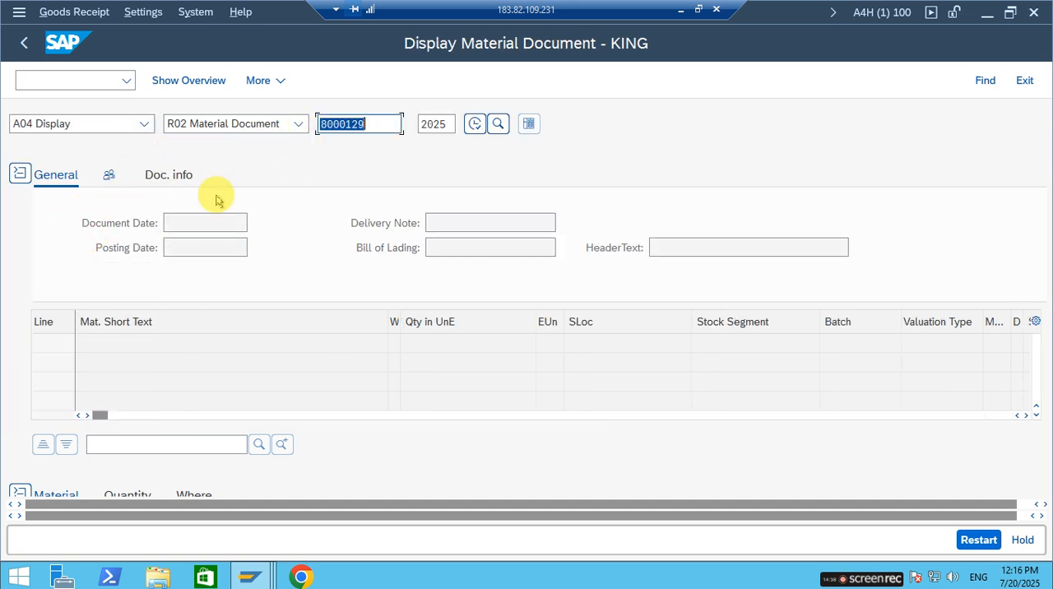
key("Return")
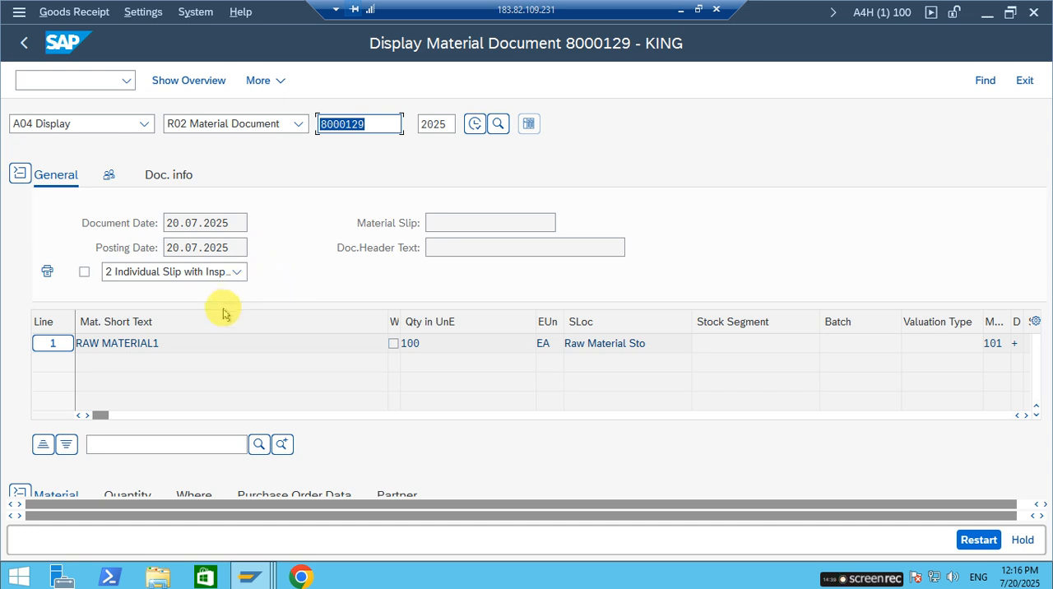
Examine the displayed item's material, quantity, movement type and plant data, and its purchase order reference.
scroll(190, 323, "down", 3)
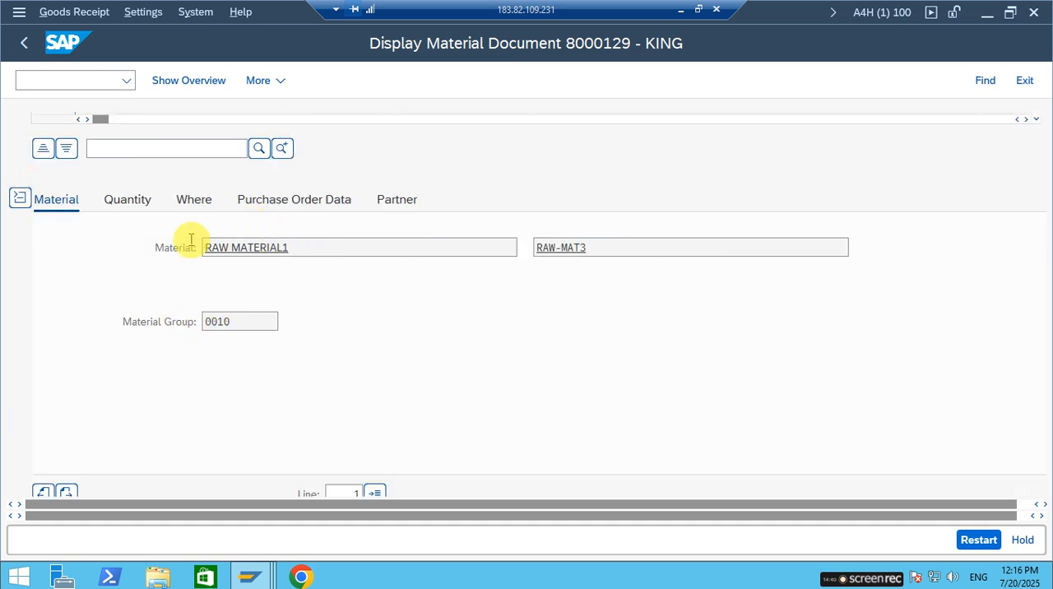
left_click_drag(612, 247, 470, 234)
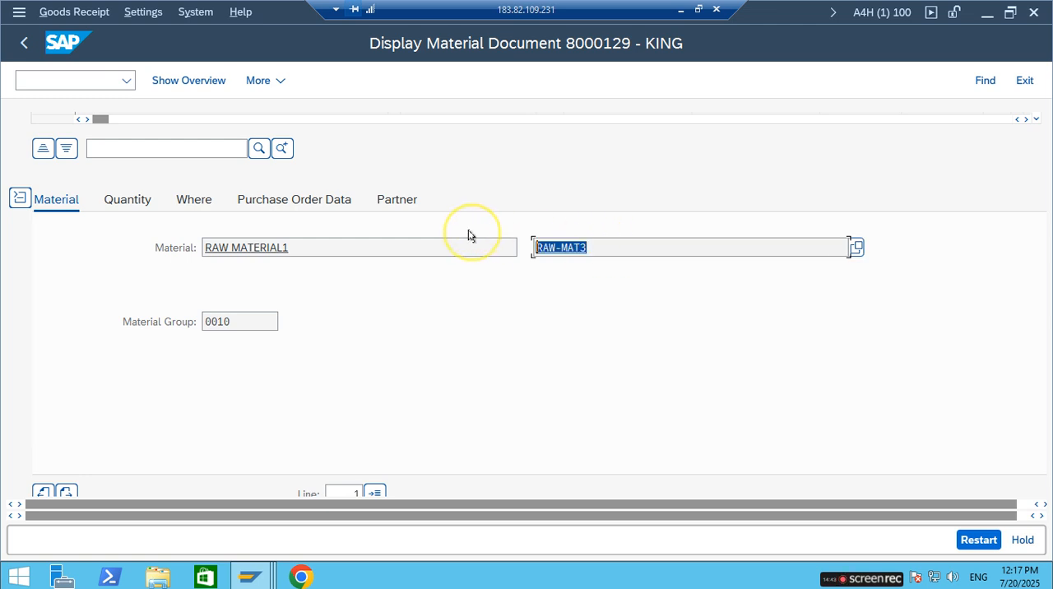
left_click(107, 201)
left_click(191, 201)
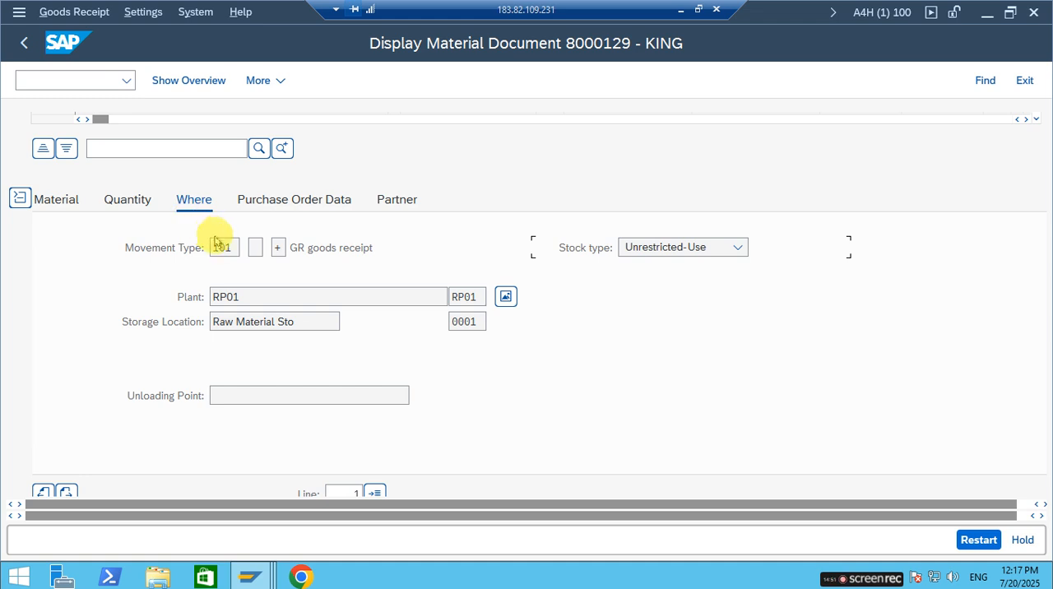
left_click(266, 204)
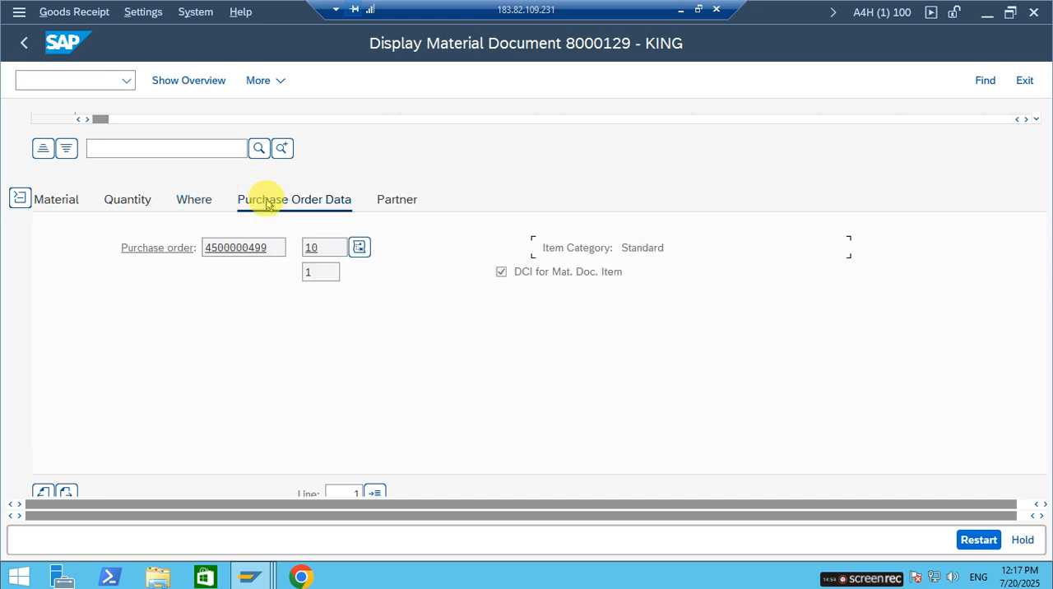
left_click(272, 247)
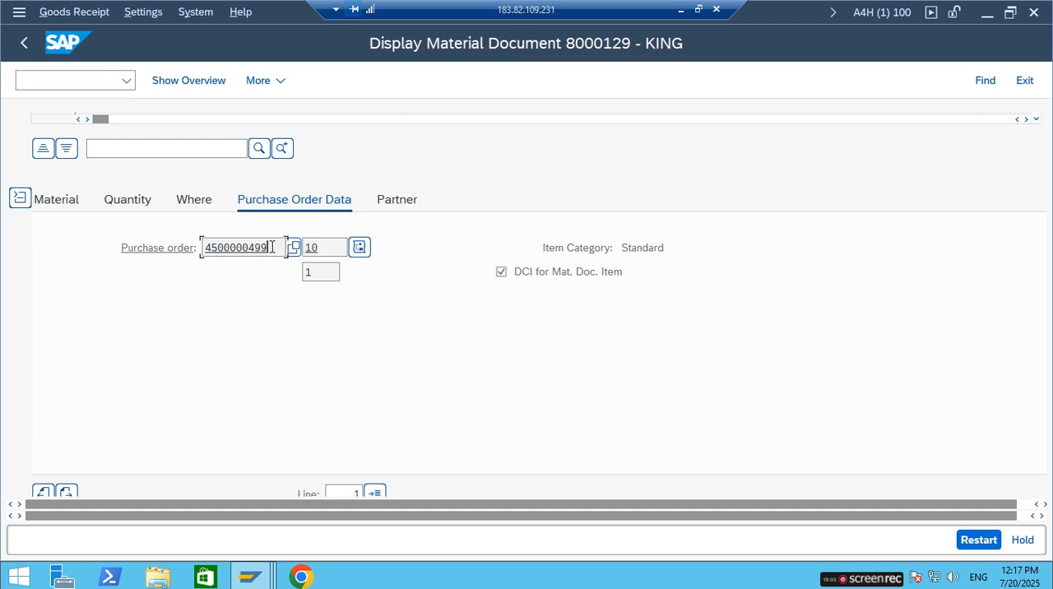
Open the purchase order referenced in the material document and examine its header number, supplier and document date.
double_click(229, 251)
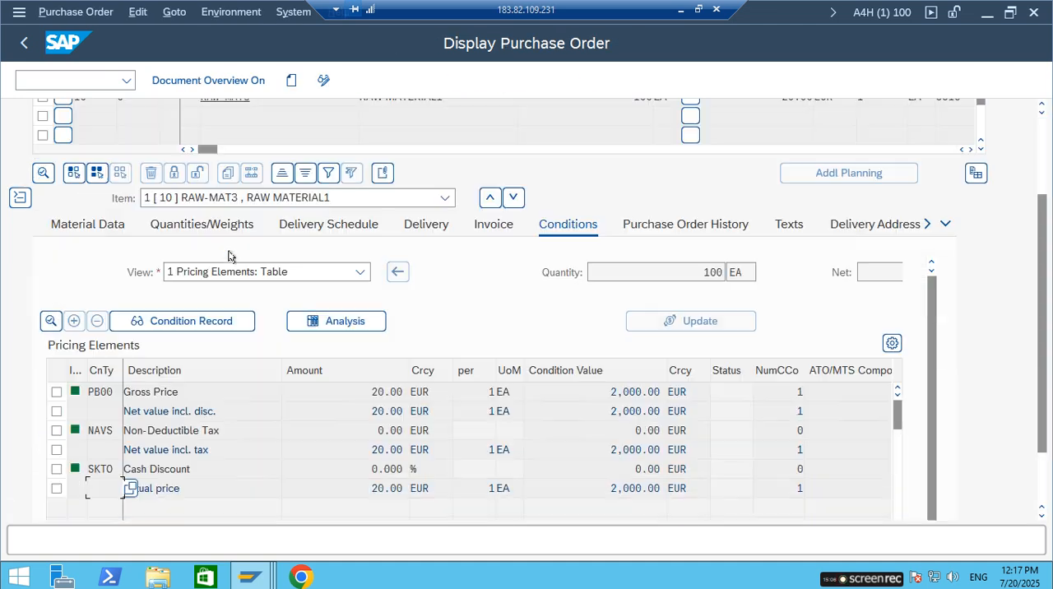
scroll(230, 247, "up", 4)
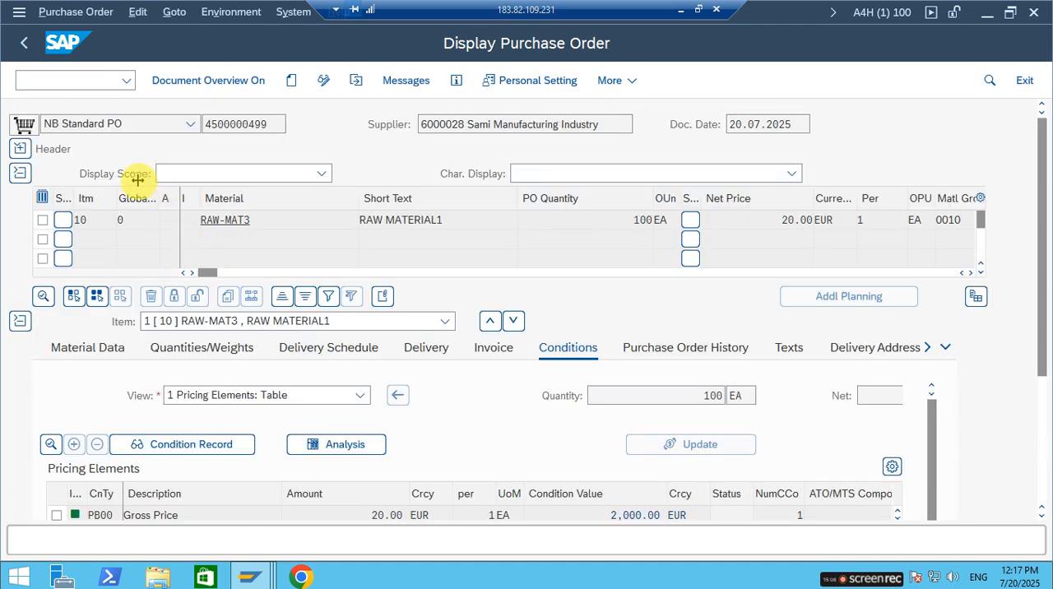
left_click_drag(216, 123, 282, 128)
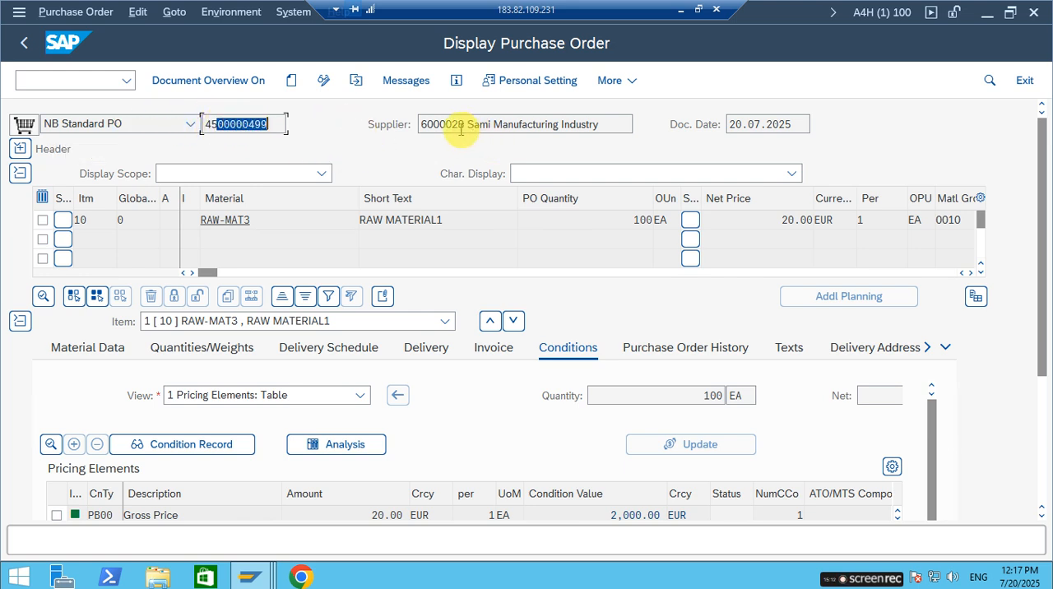
left_click(433, 124)
left_click_drag(420, 124, 496, 132)
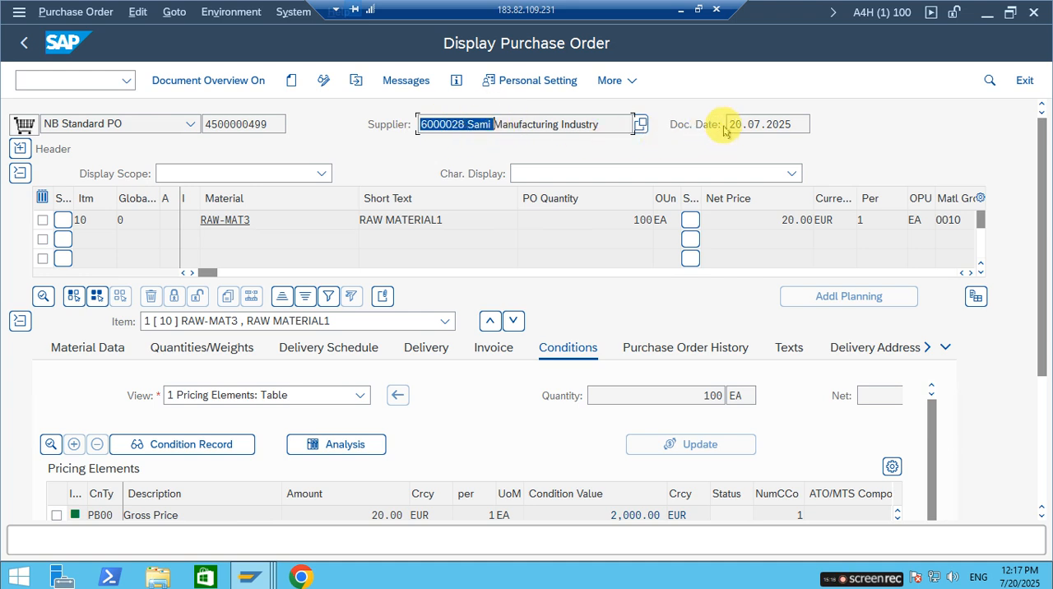
left_click_drag(730, 124, 788, 124)
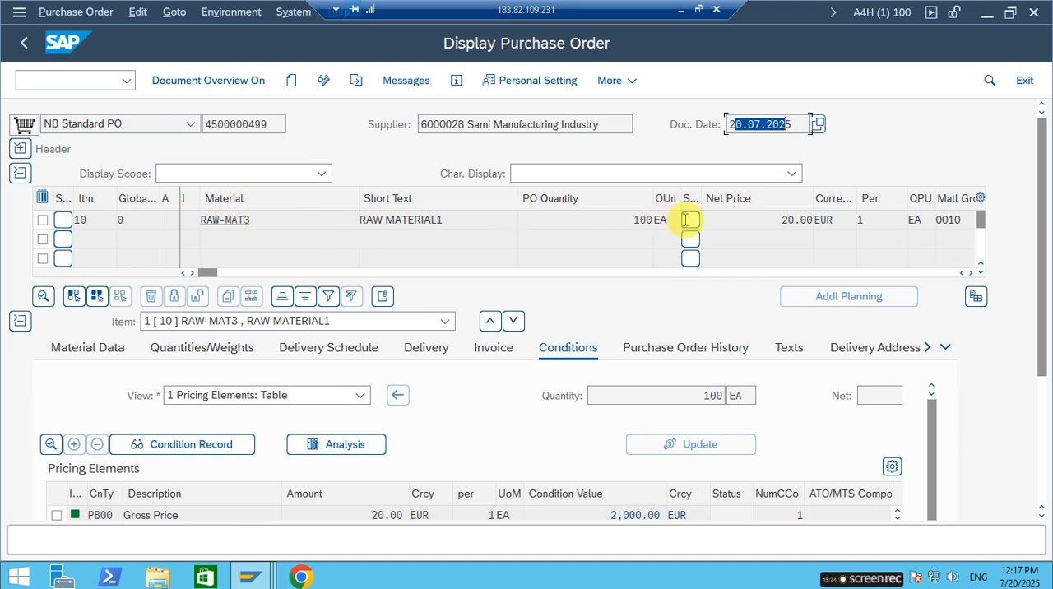
Examine the net price of the RAW-MAT3 item in the purchase order's item overview.
double_click(810, 222)
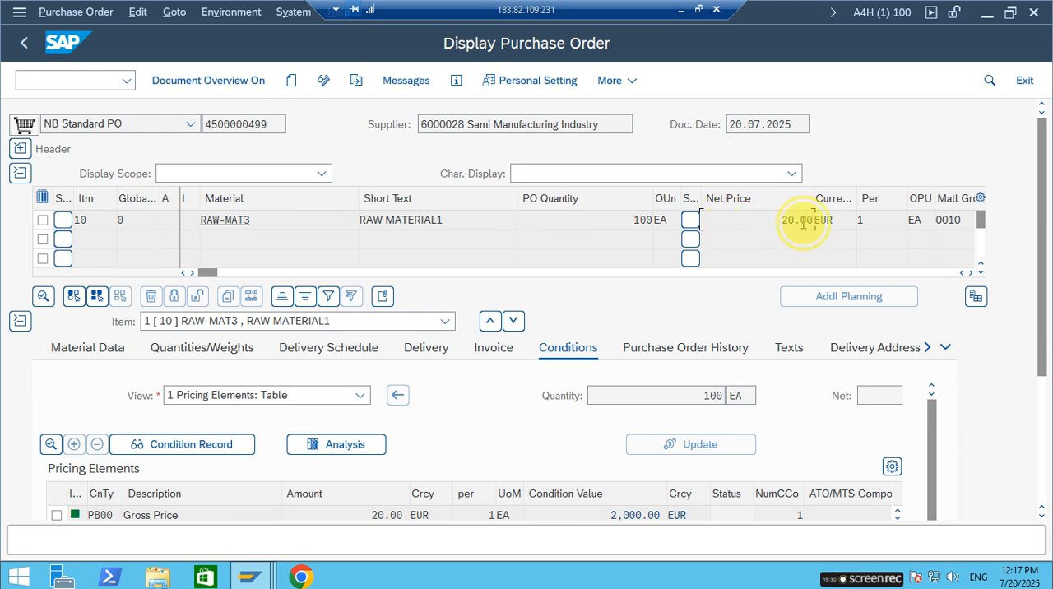
left_click(768, 220)
double_click(793, 220)
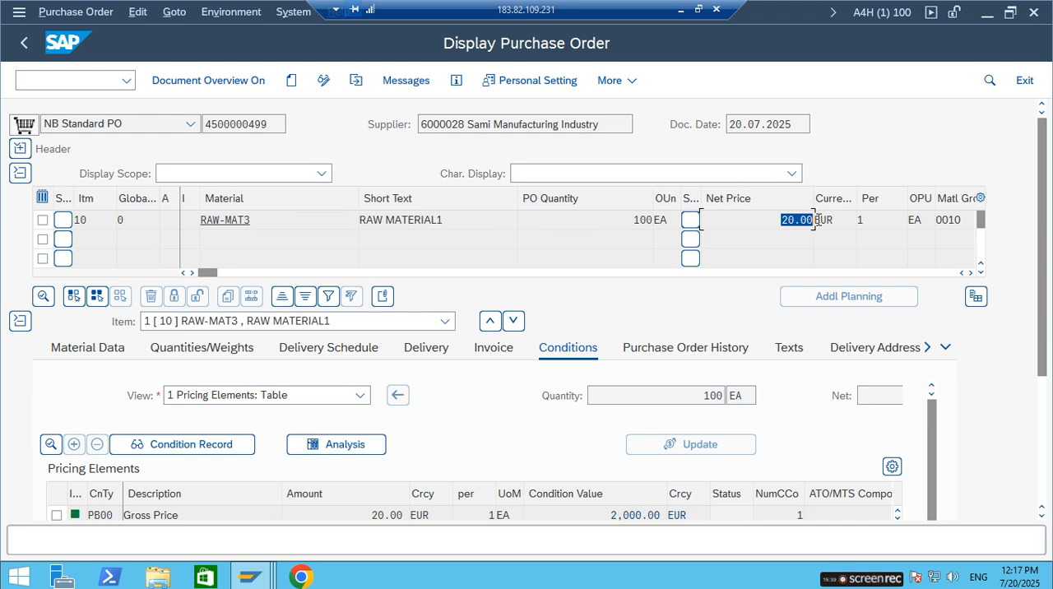
left_click(803, 223)
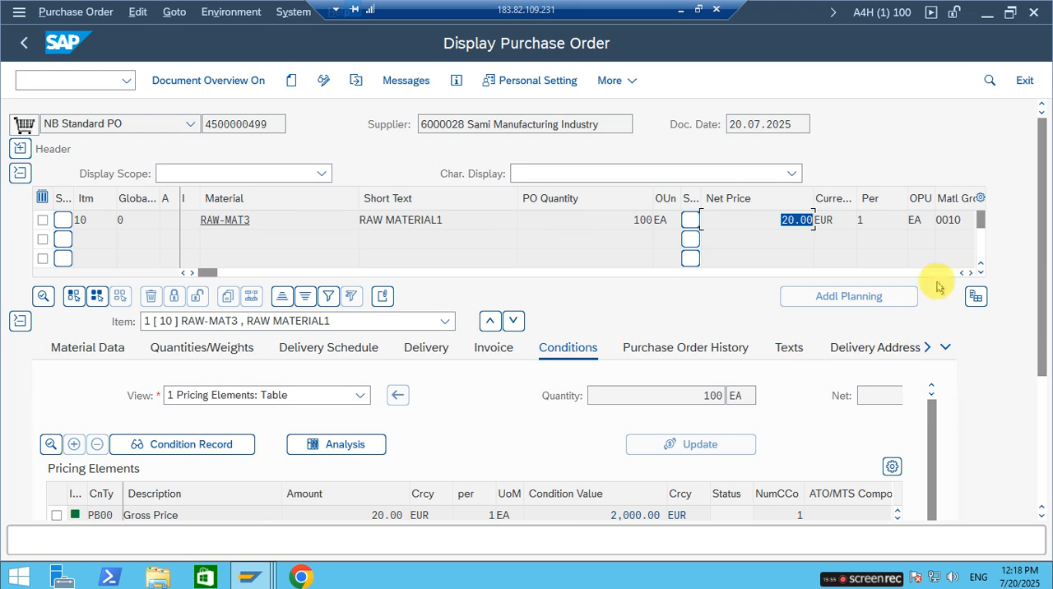
Check the item's plant and storage location, and display its purchase order history.
left_click(970, 272)
left_click(970, 272)
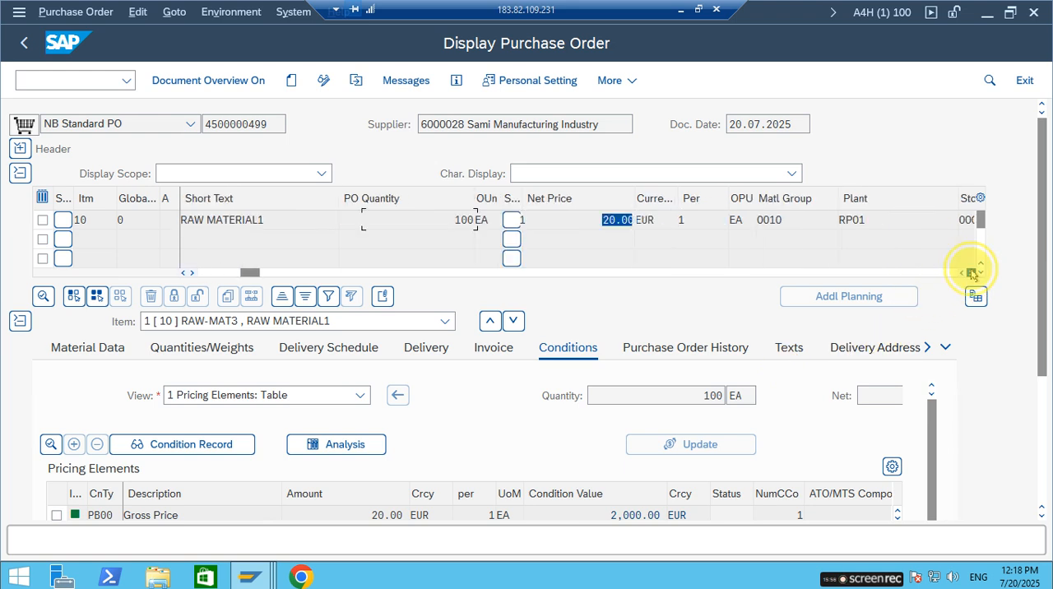
left_click(971, 272)
left_click(573, 220)
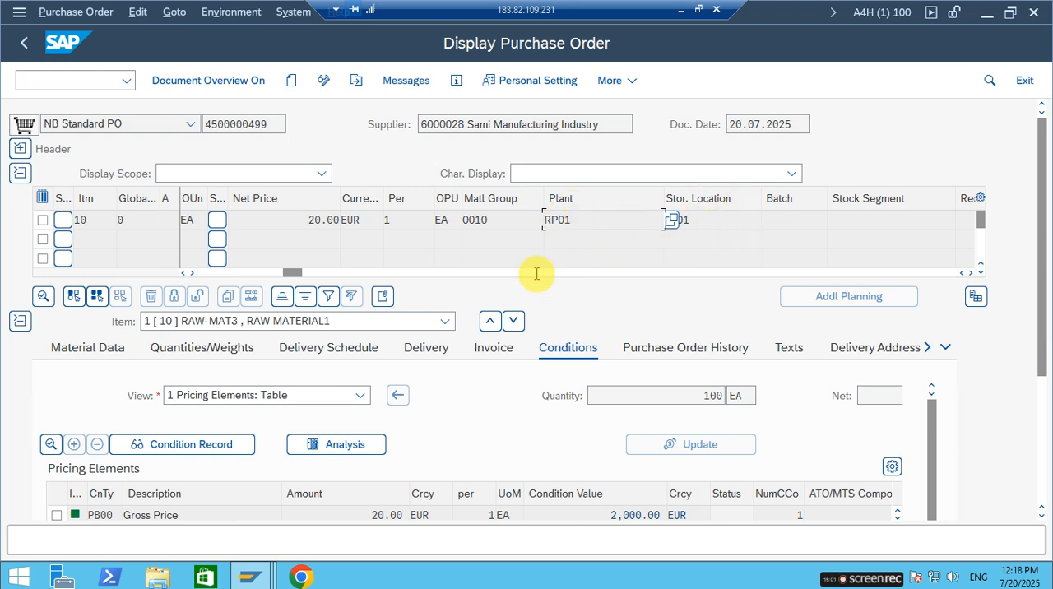
left_click(665, 349)
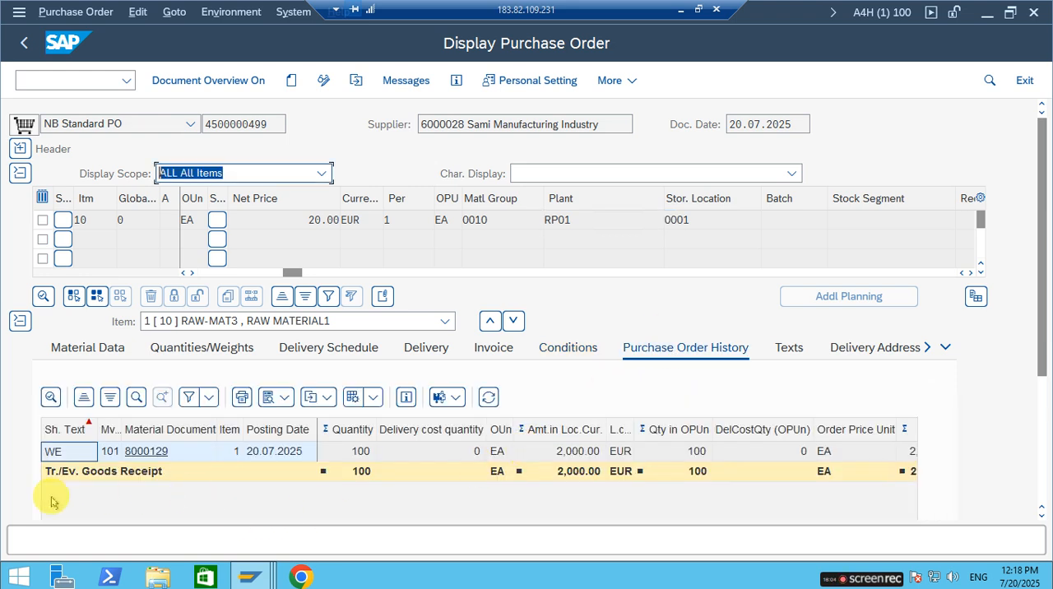